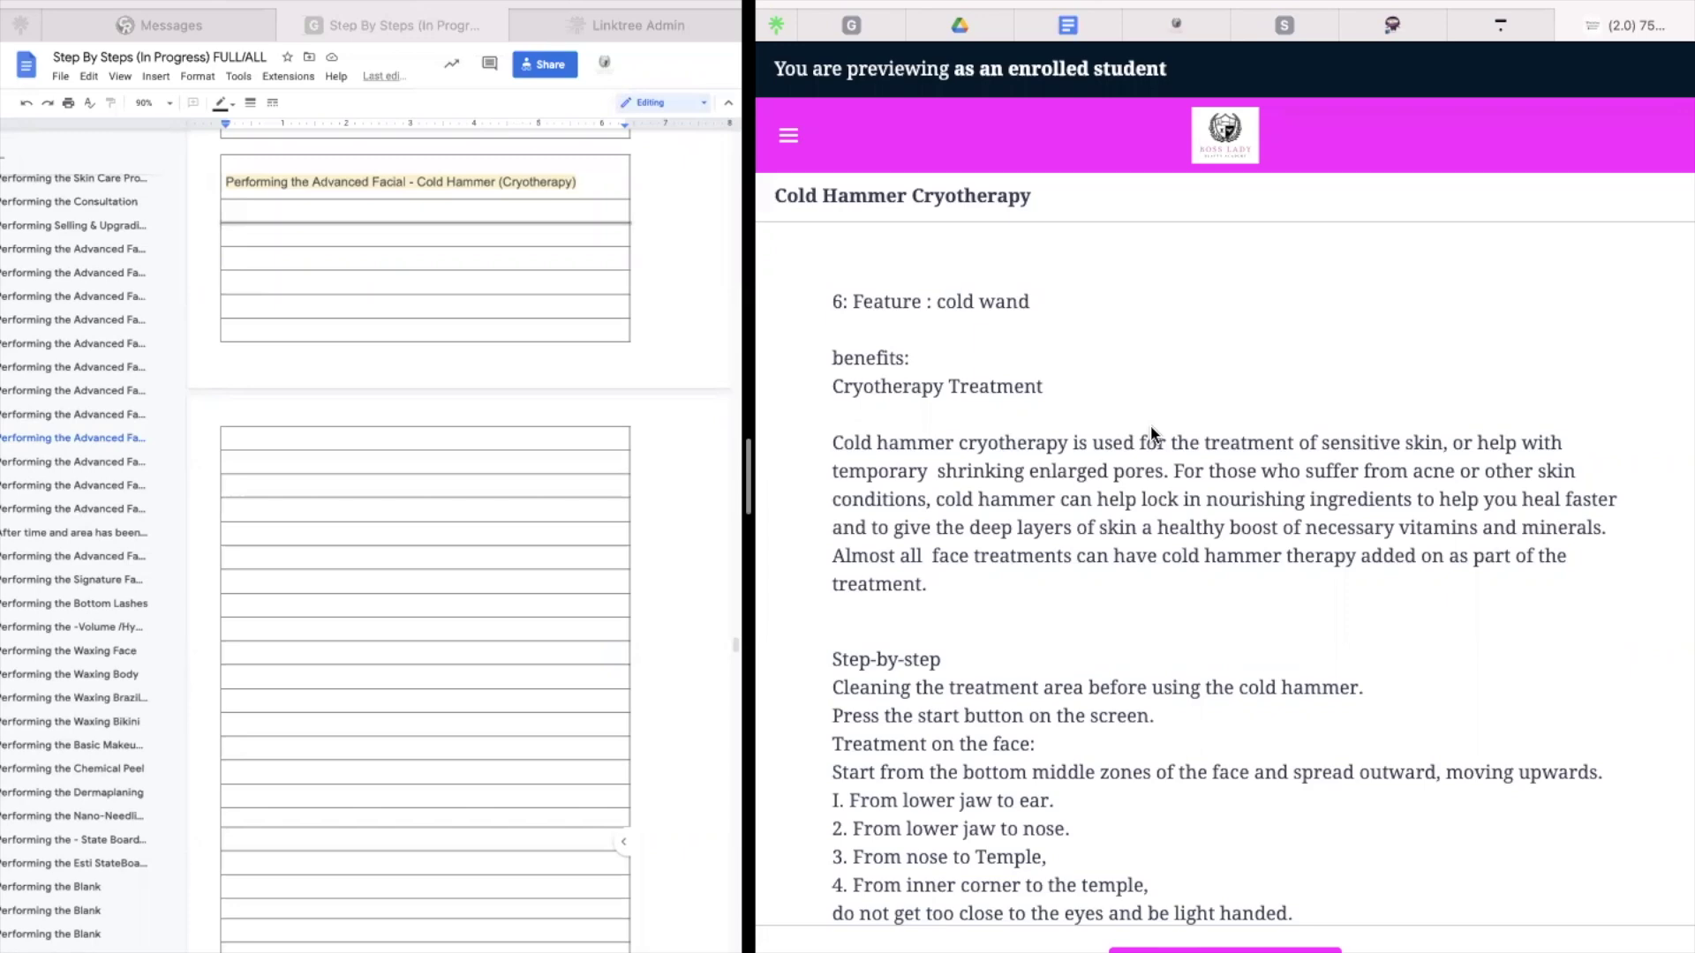
Read through the One STOP Contraindications lesson, then start a fresh browser tab
scroll(1184, 531, "down", 1)
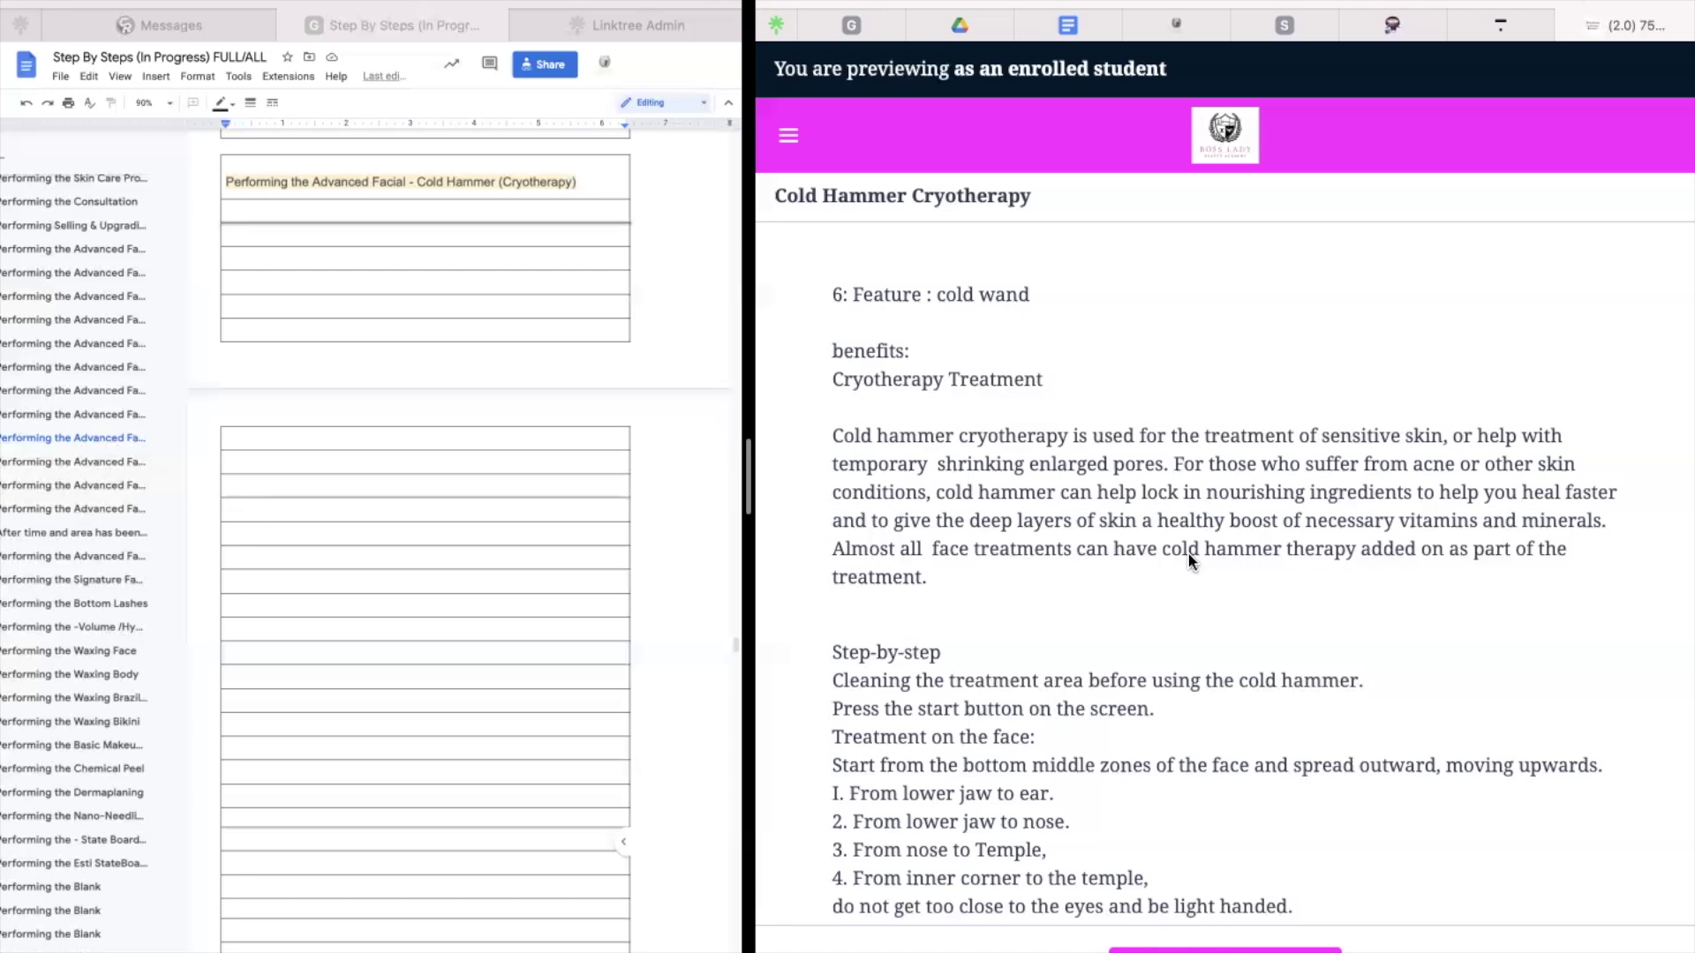
scroll(1188, 553, "down", 5)
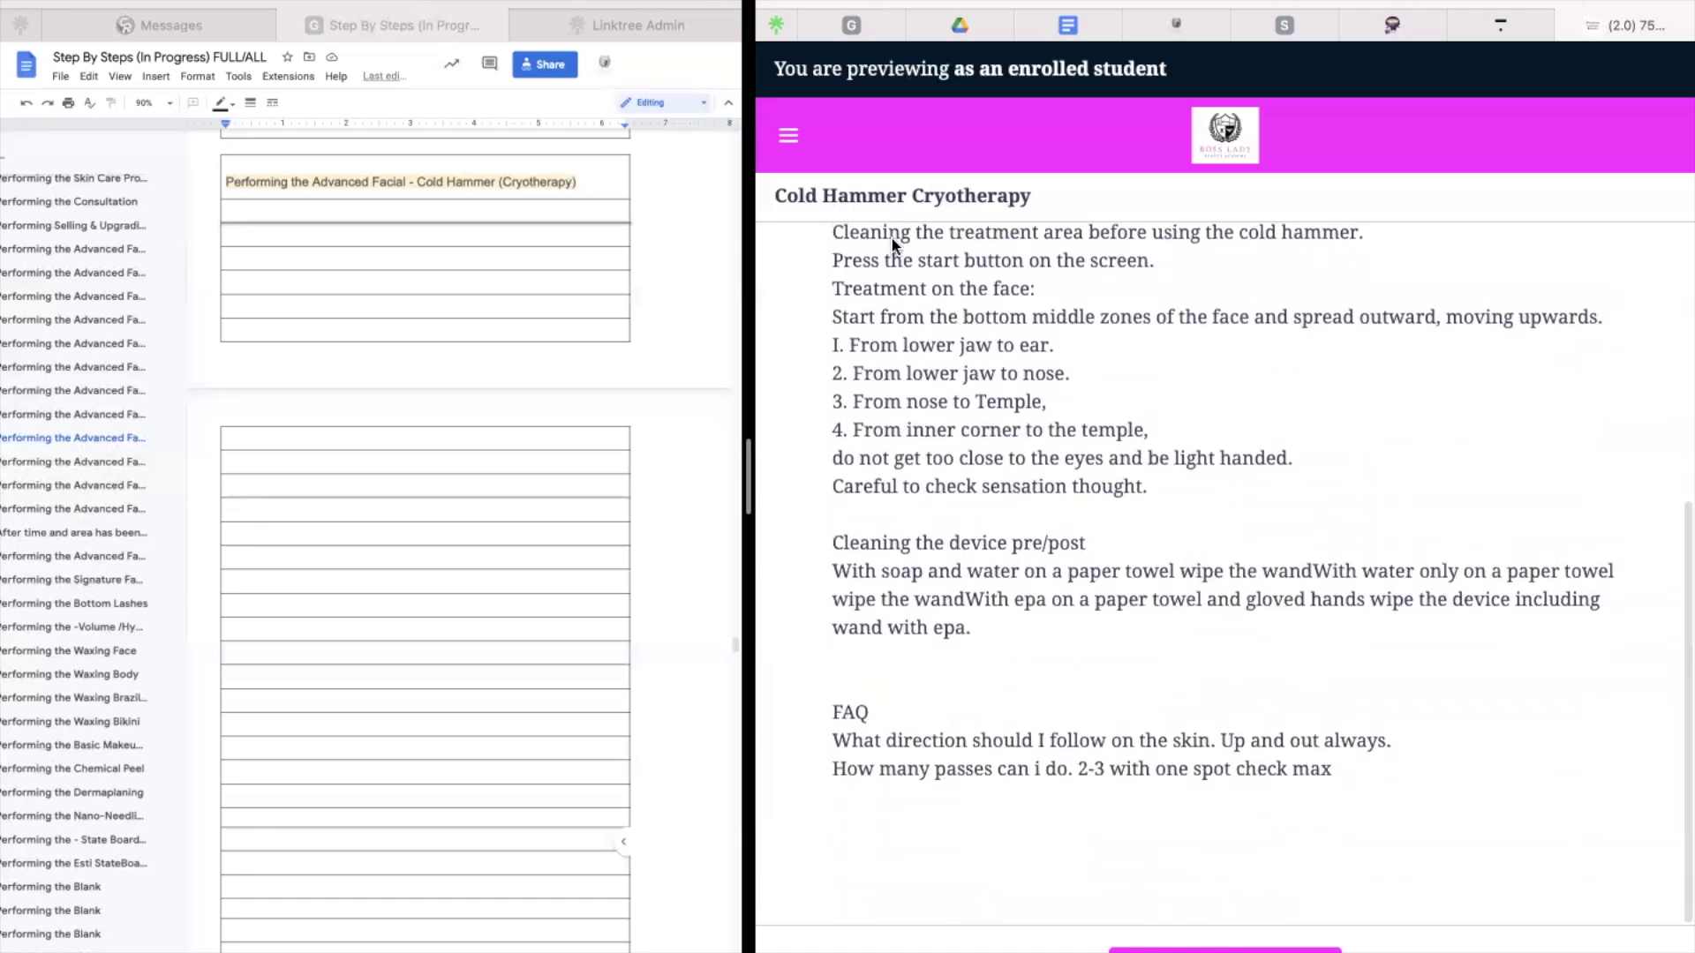
left_click(1225, 950)
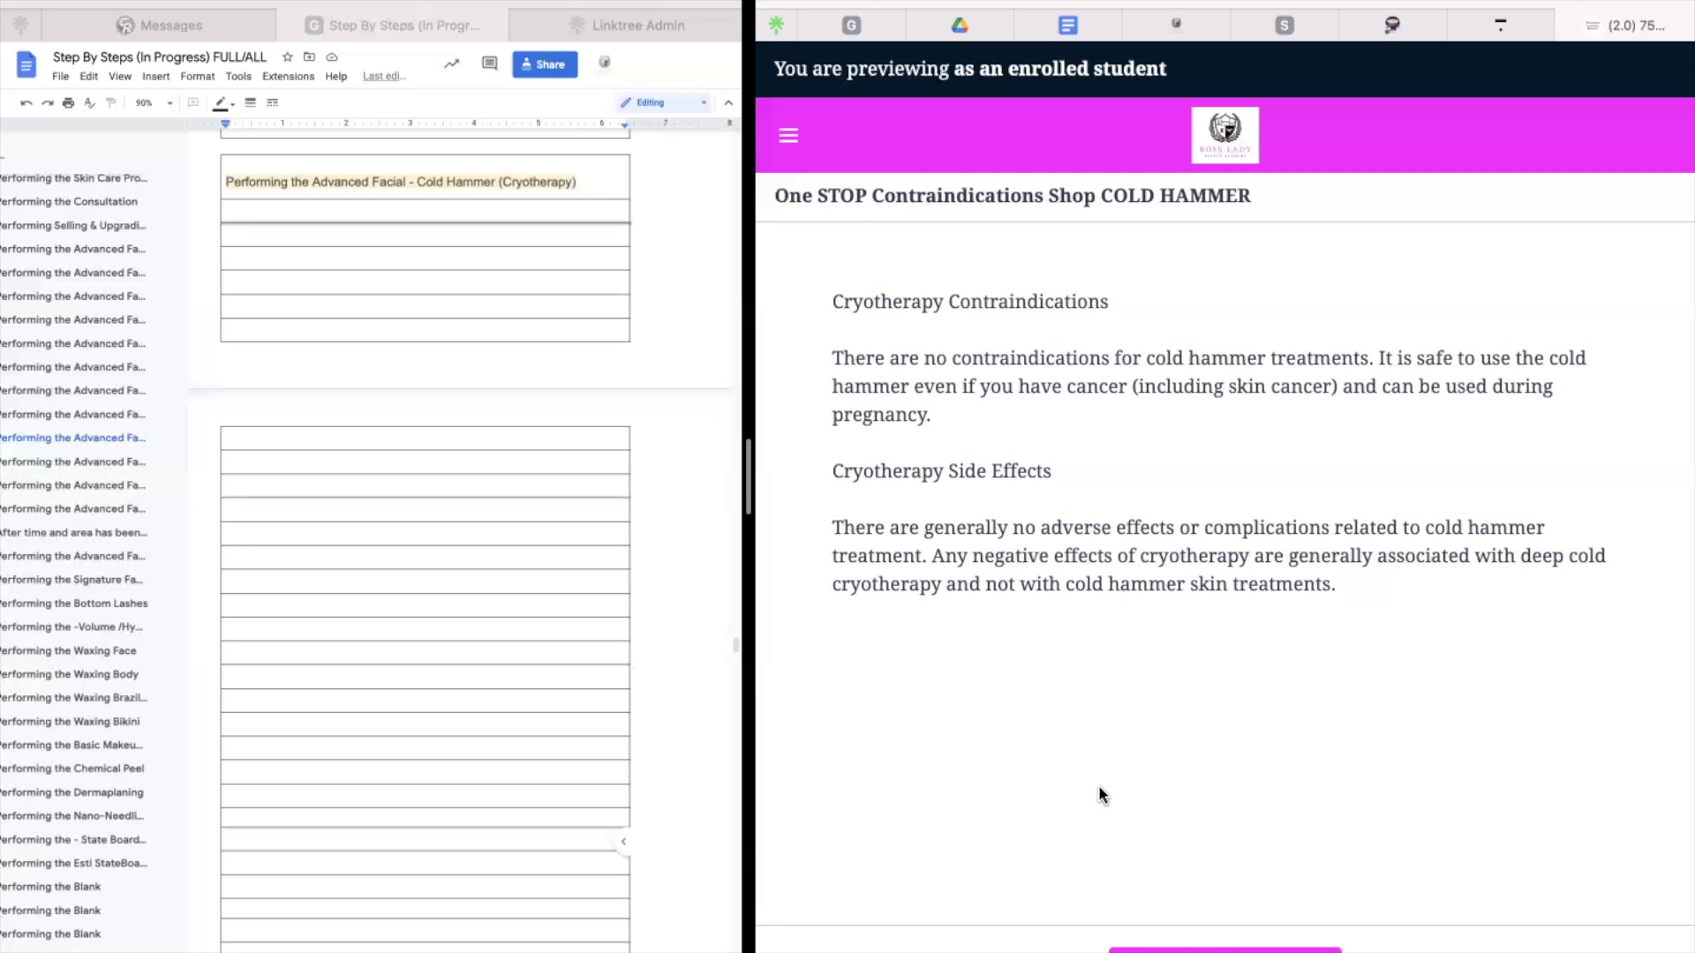
key("super+t")
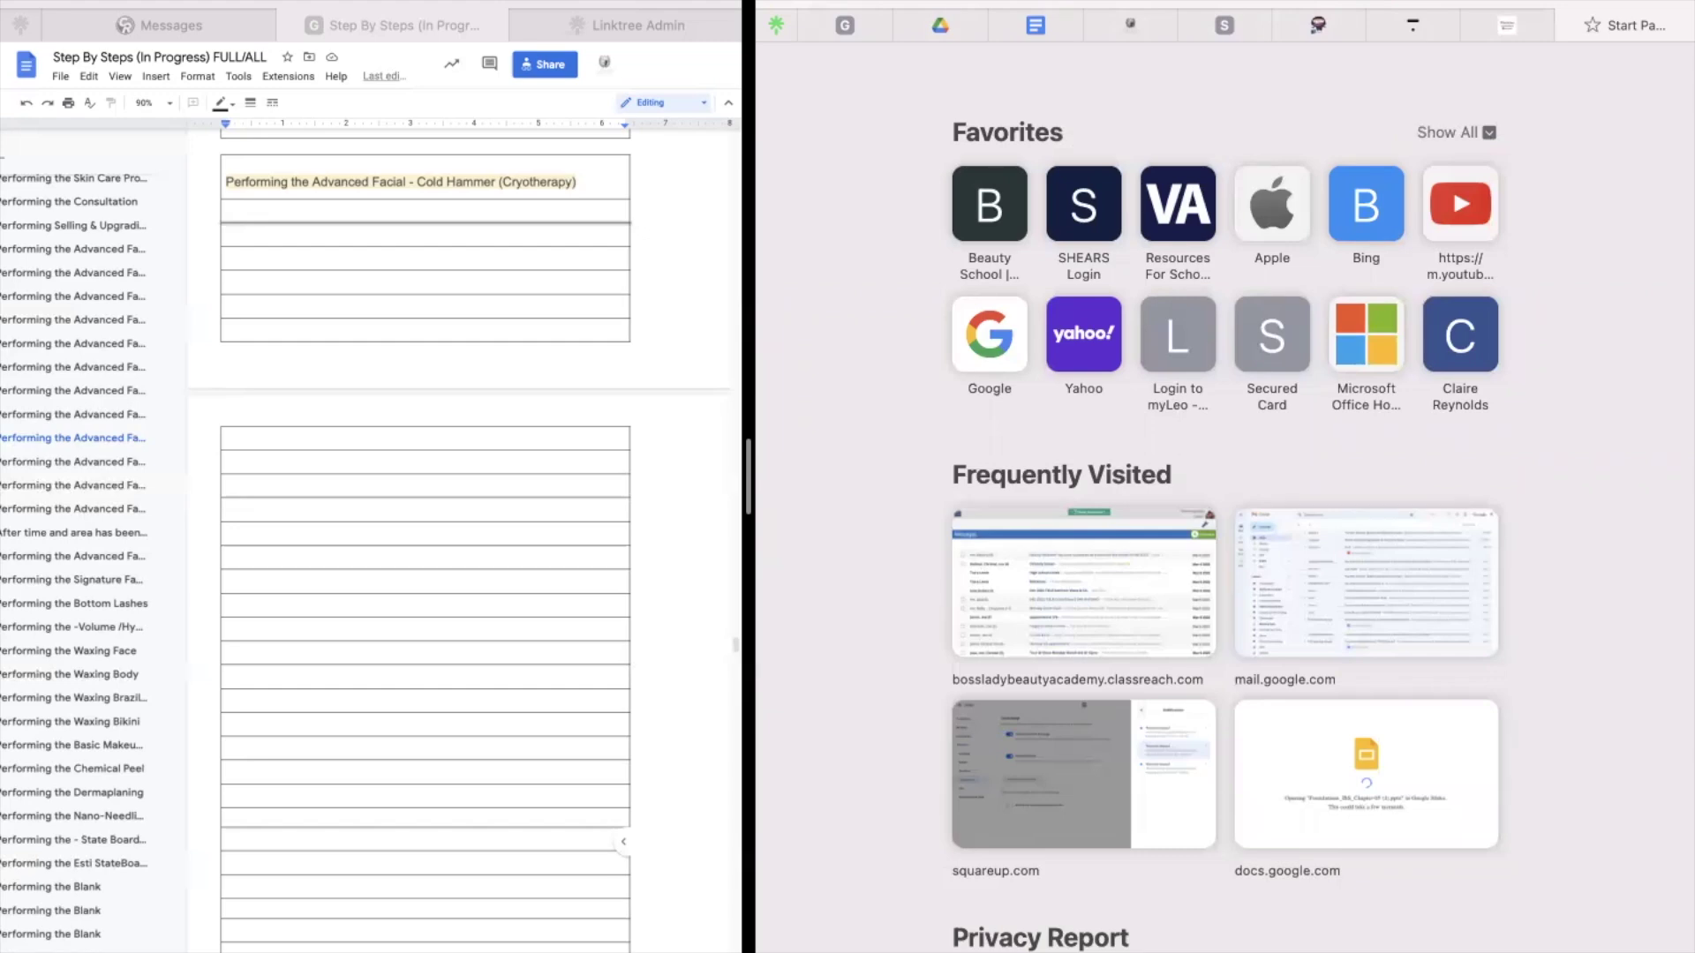
Search Google for 'cold hammer cyro' from the new tab
type("can")
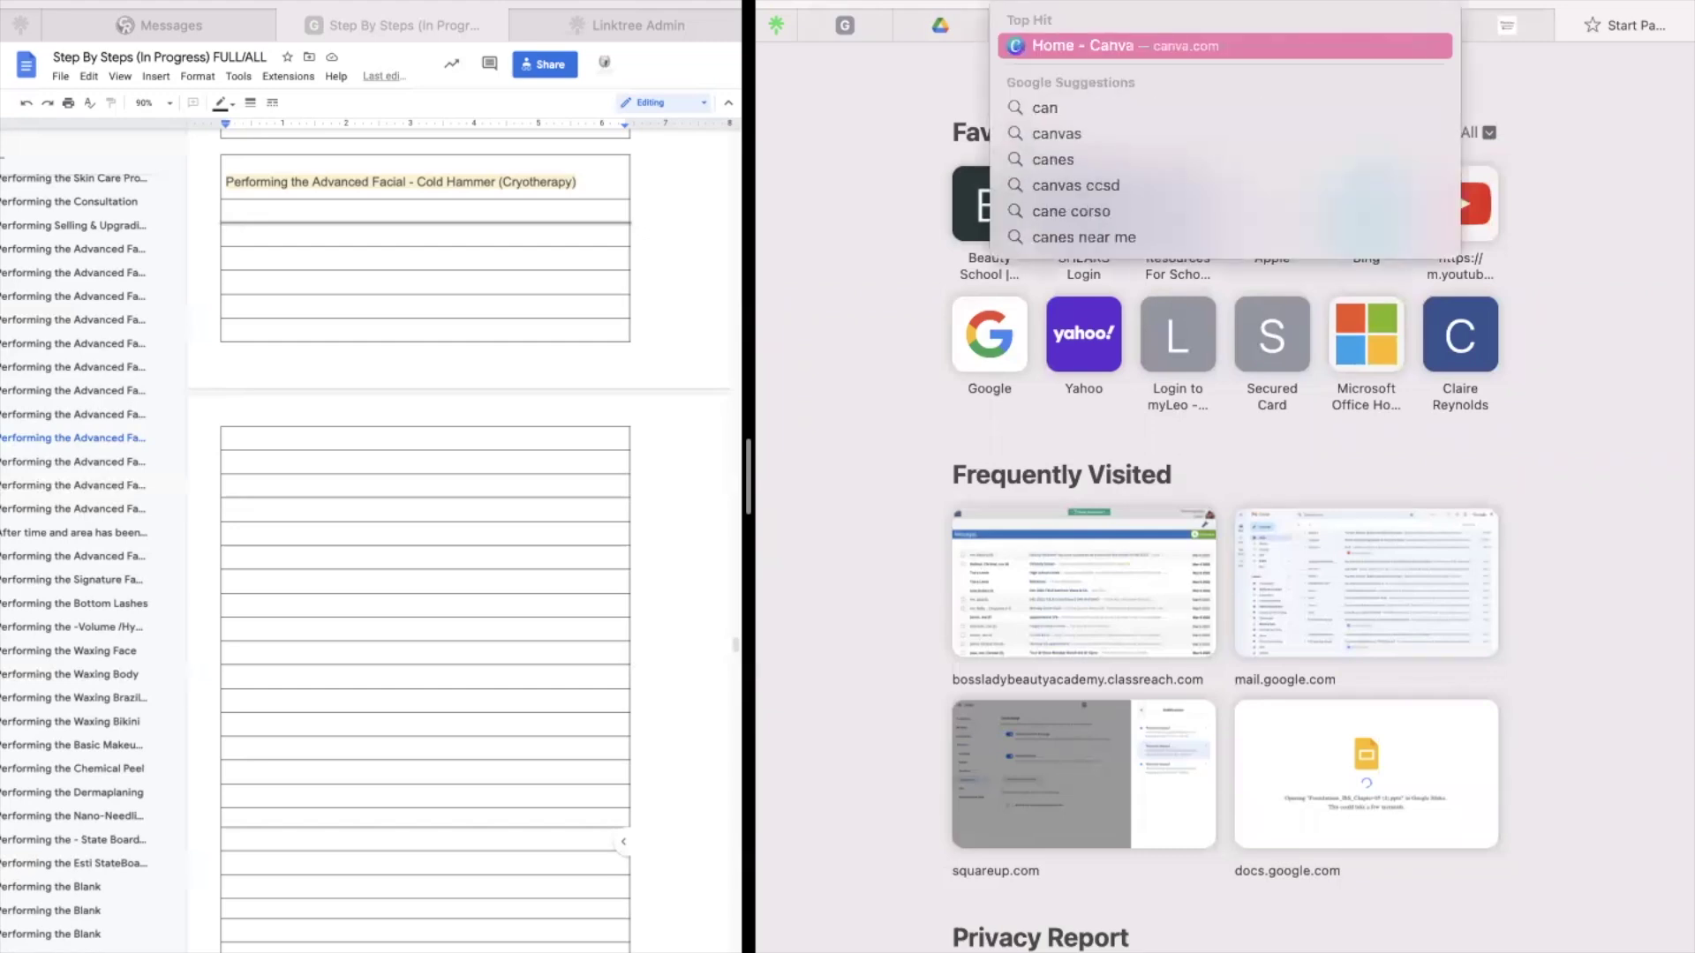
type("d")
key("BackSpace")
key("BackSpace")
key("BackSpace")
key("BackSpace")
type("col")
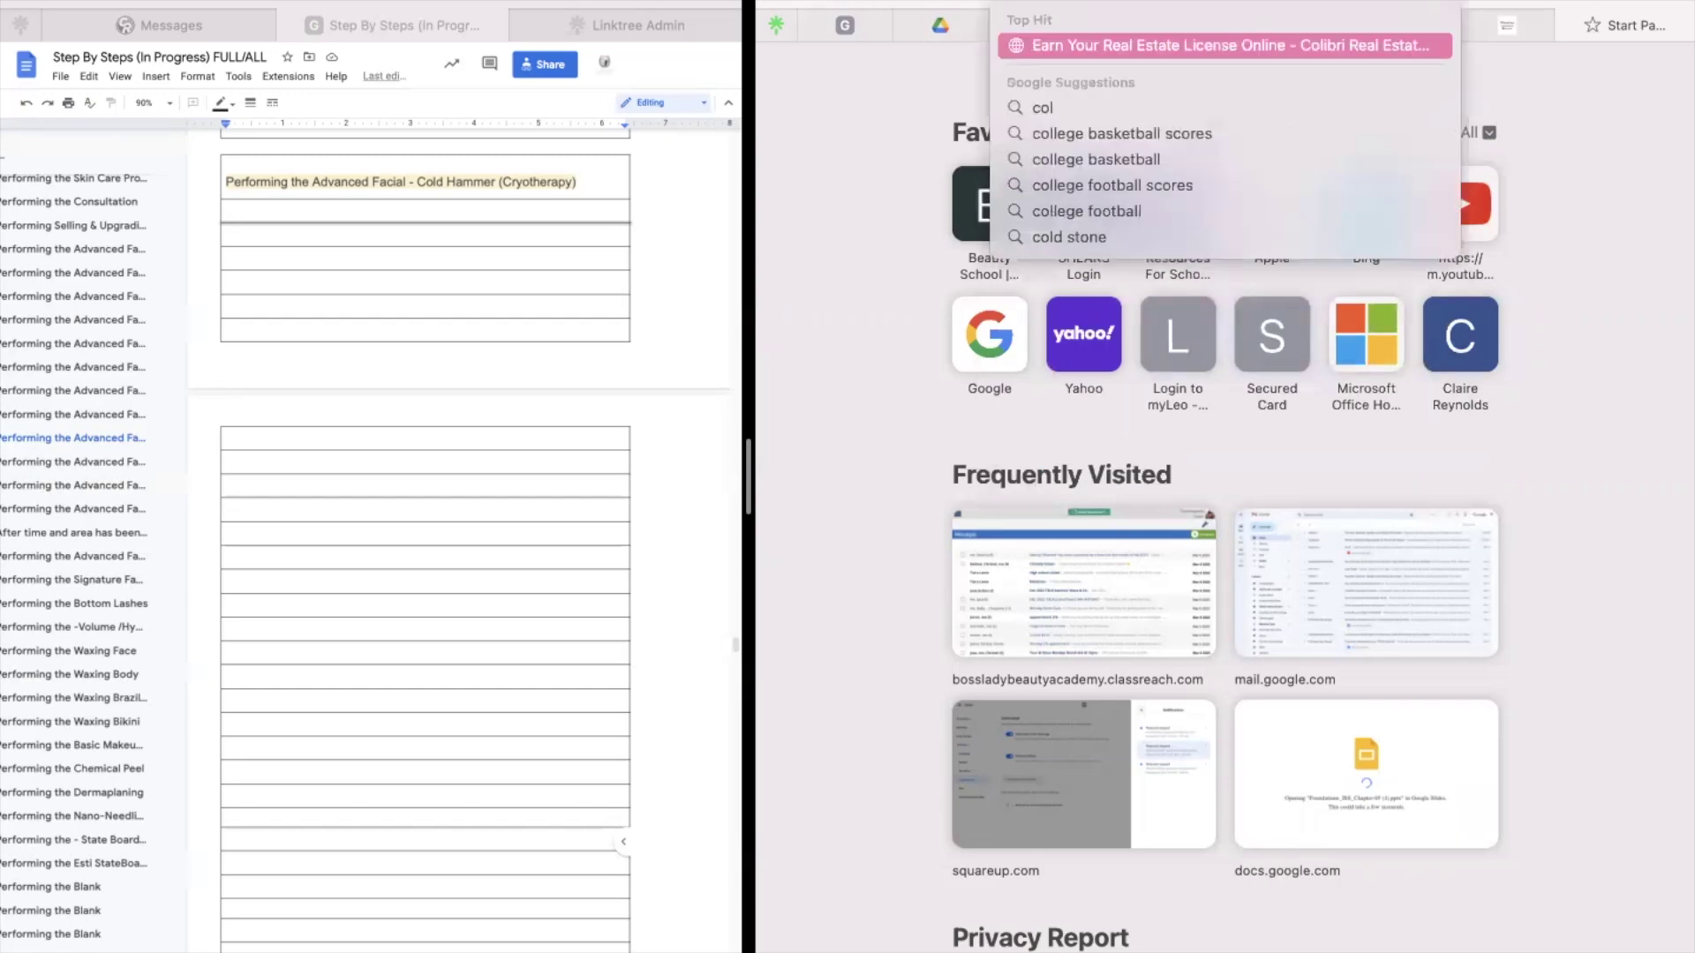
type("d")
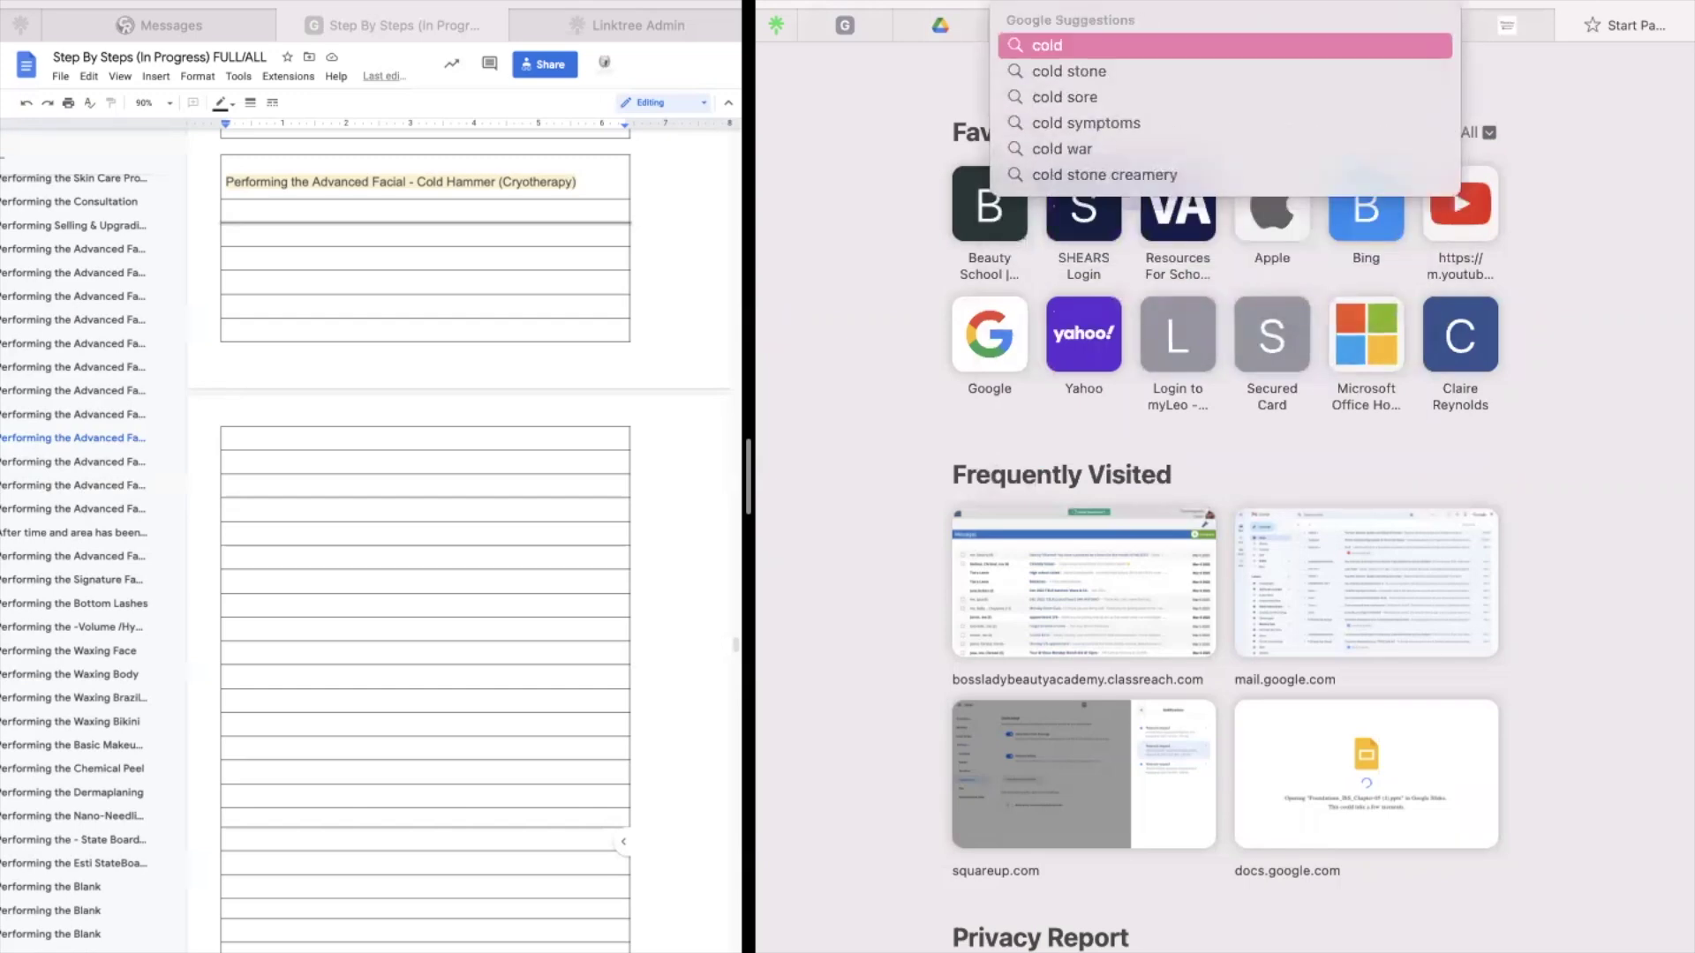
type(" hammer")
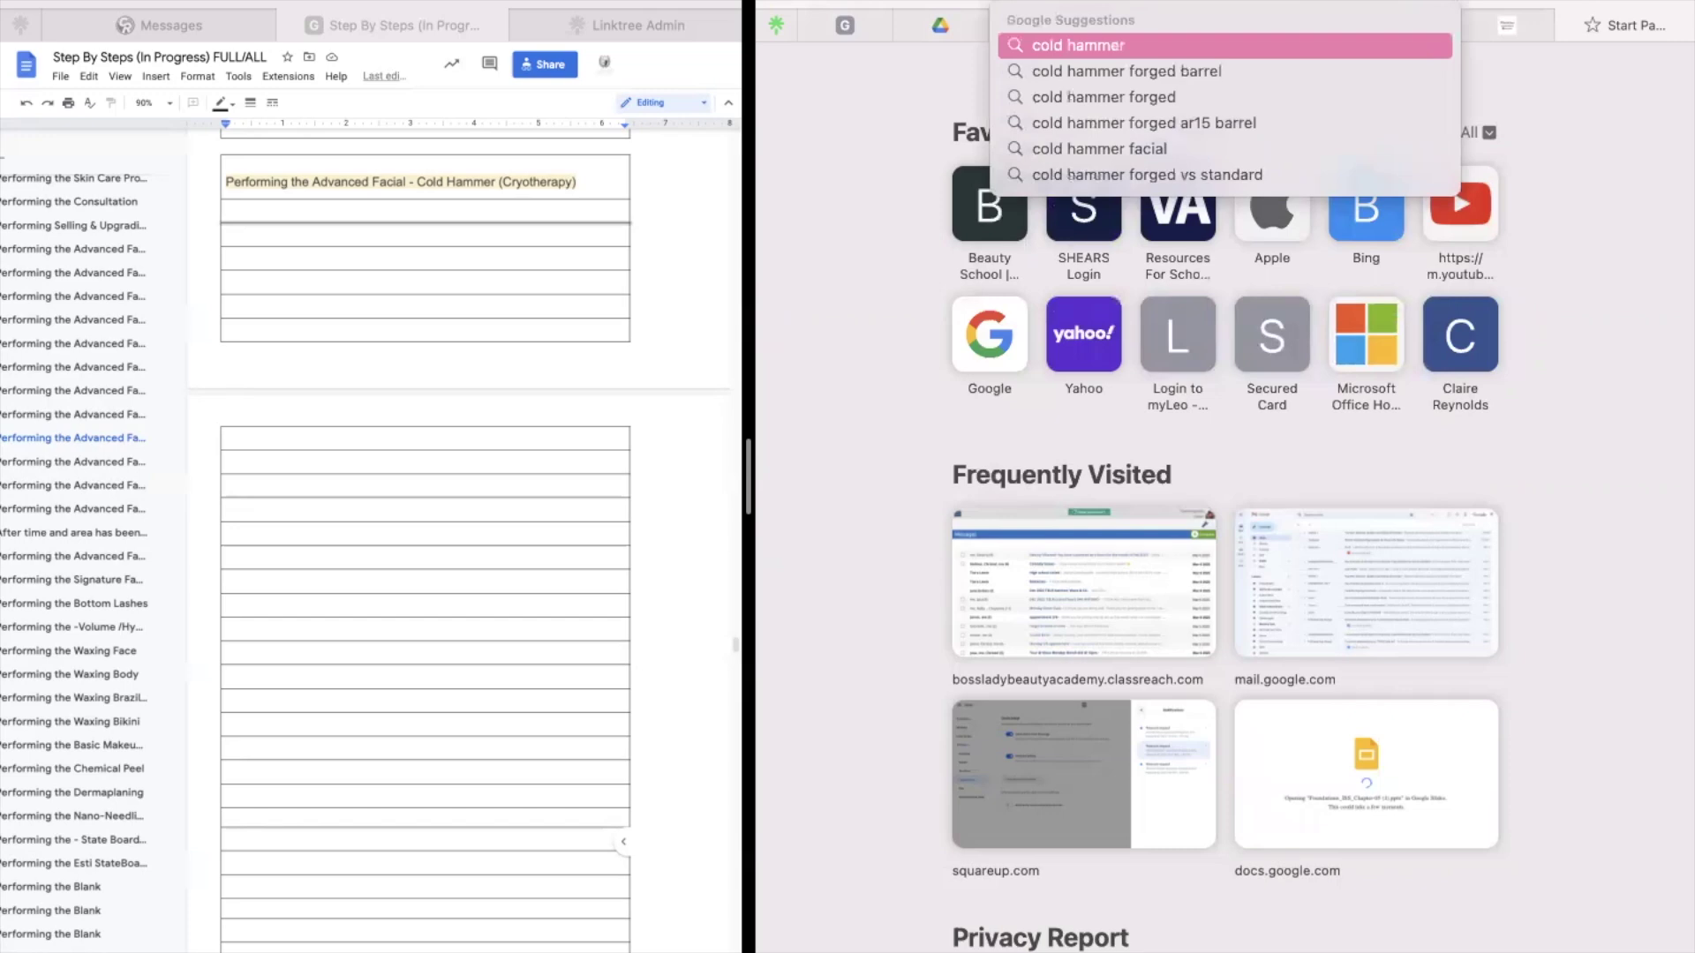
type(" cyro")
key("Return")
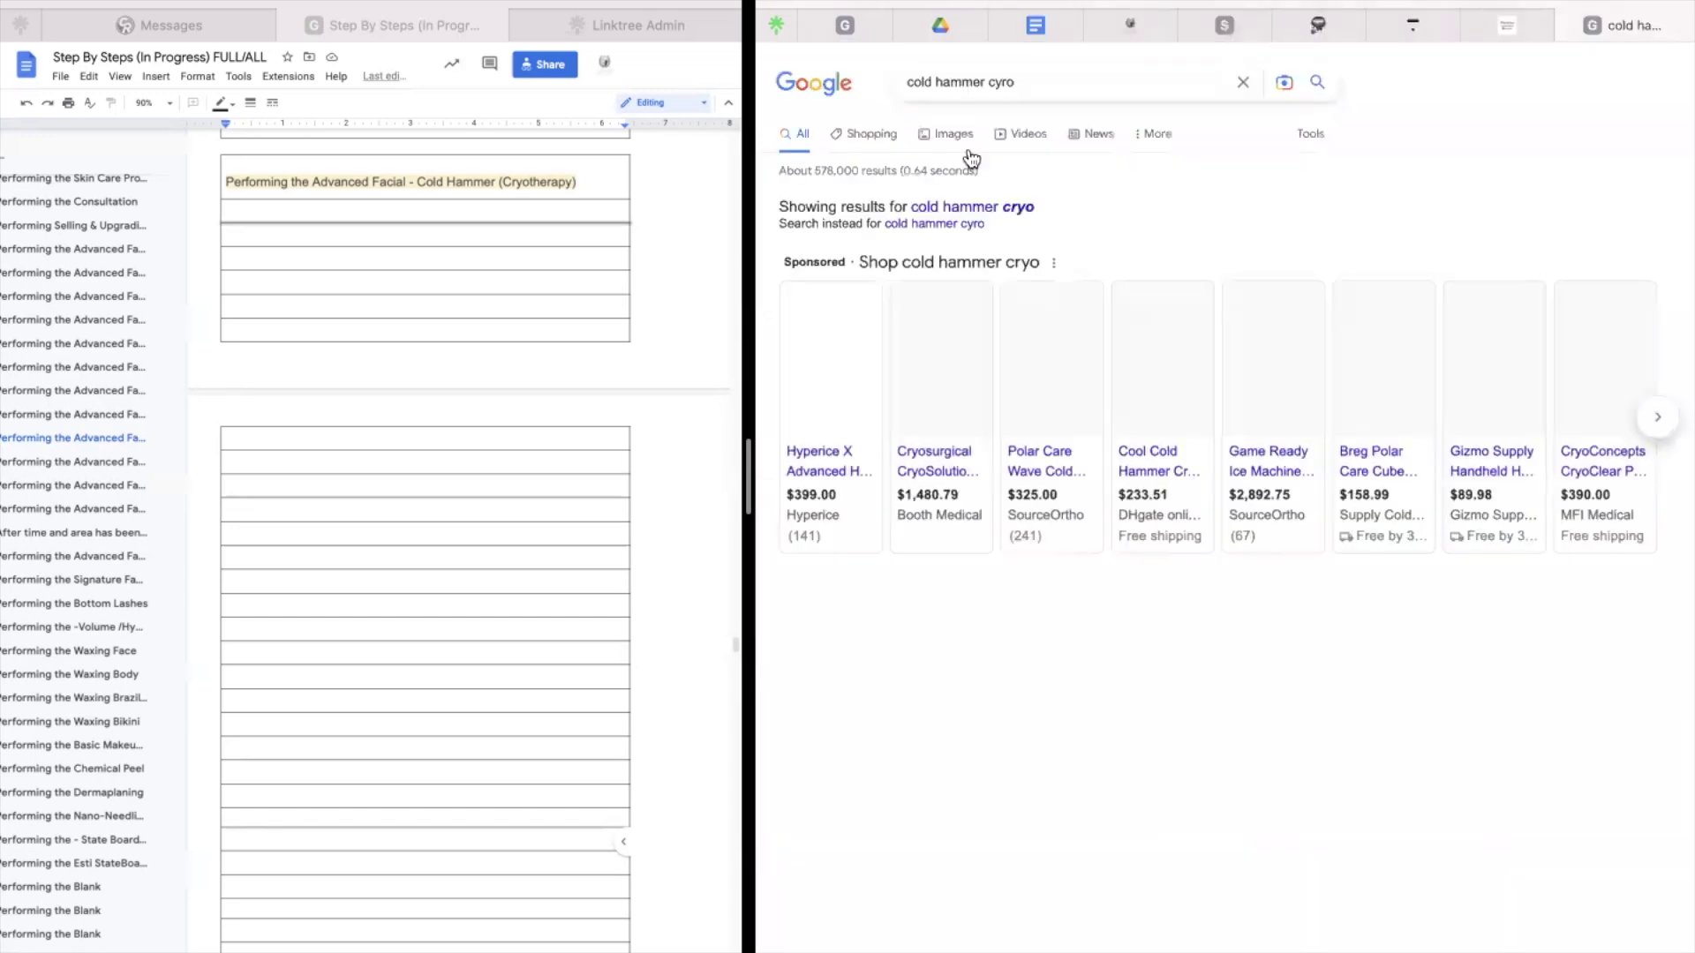
Switch to image results and look at the eBay cold hammer machine listing, then close it
left_click(946, 133)
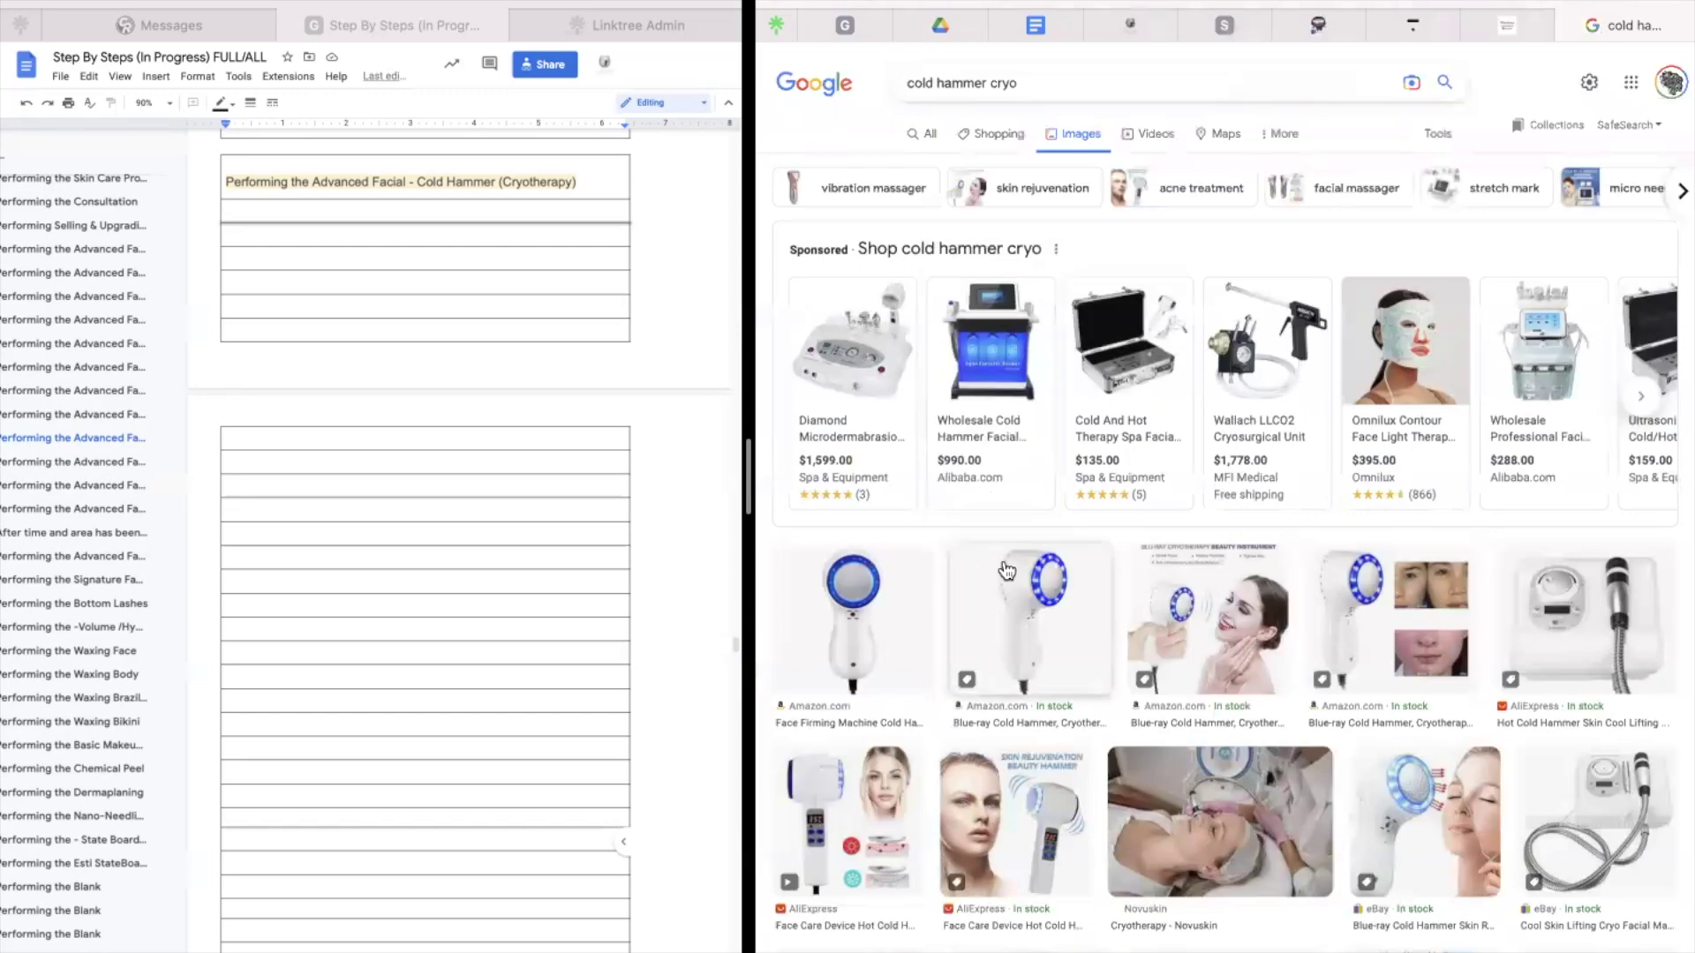
scroll(1006, 574, "down", 2)
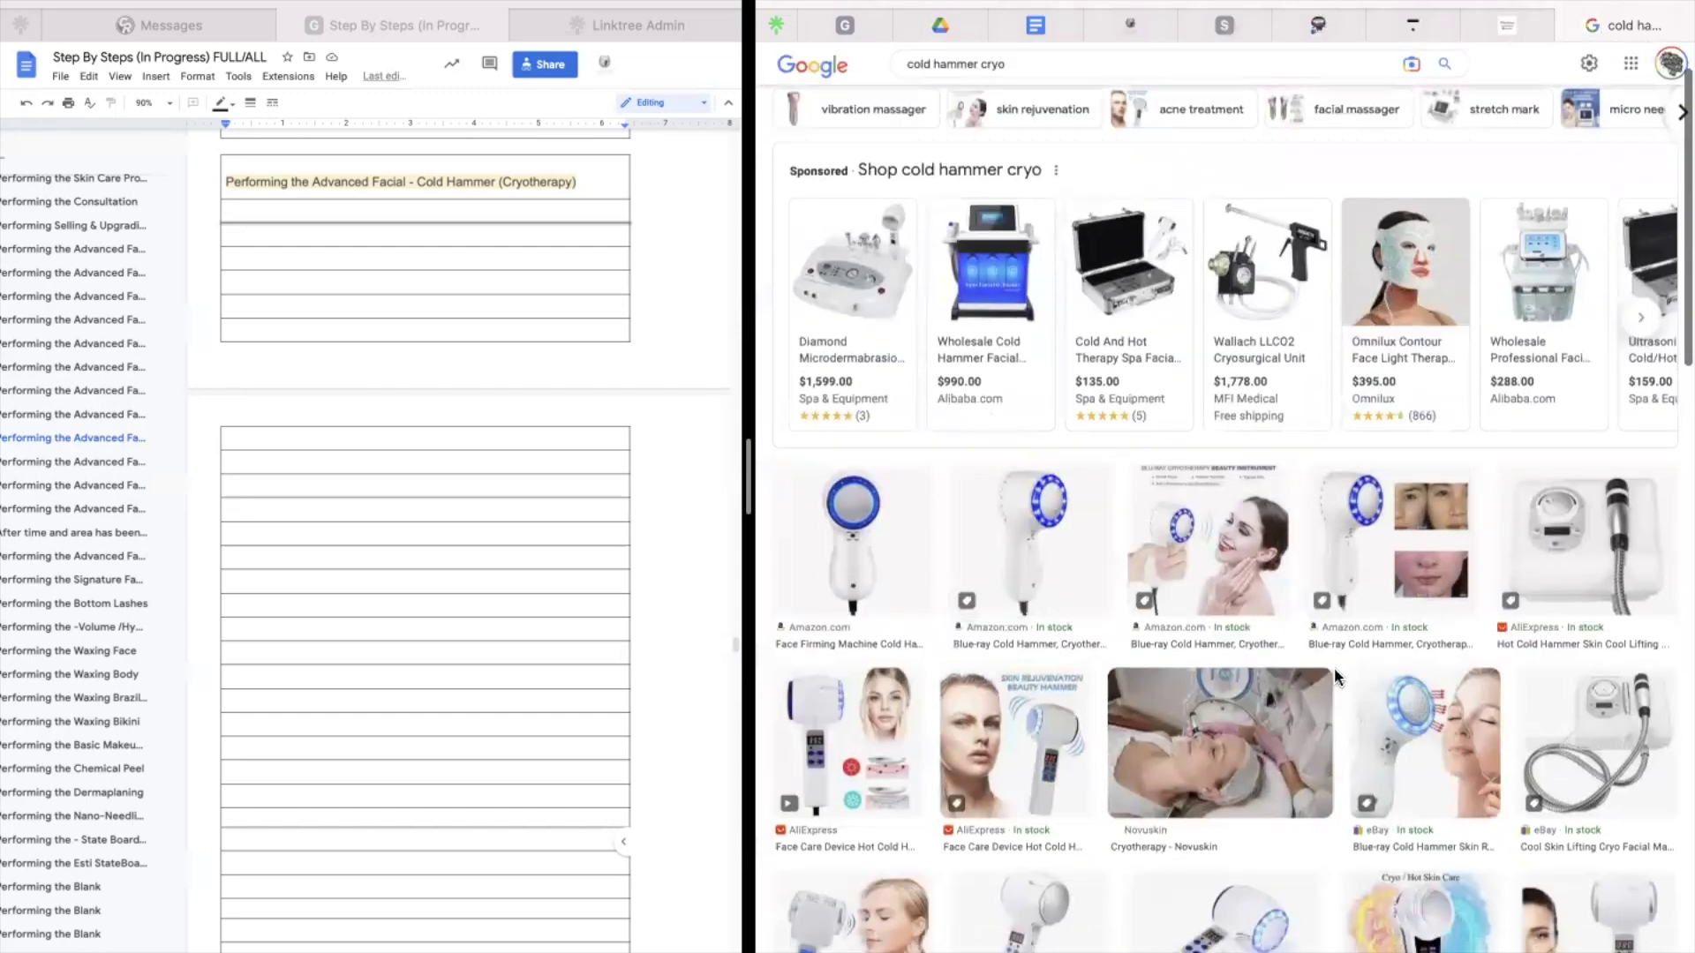
scroll(1377, 670, "down", 10)
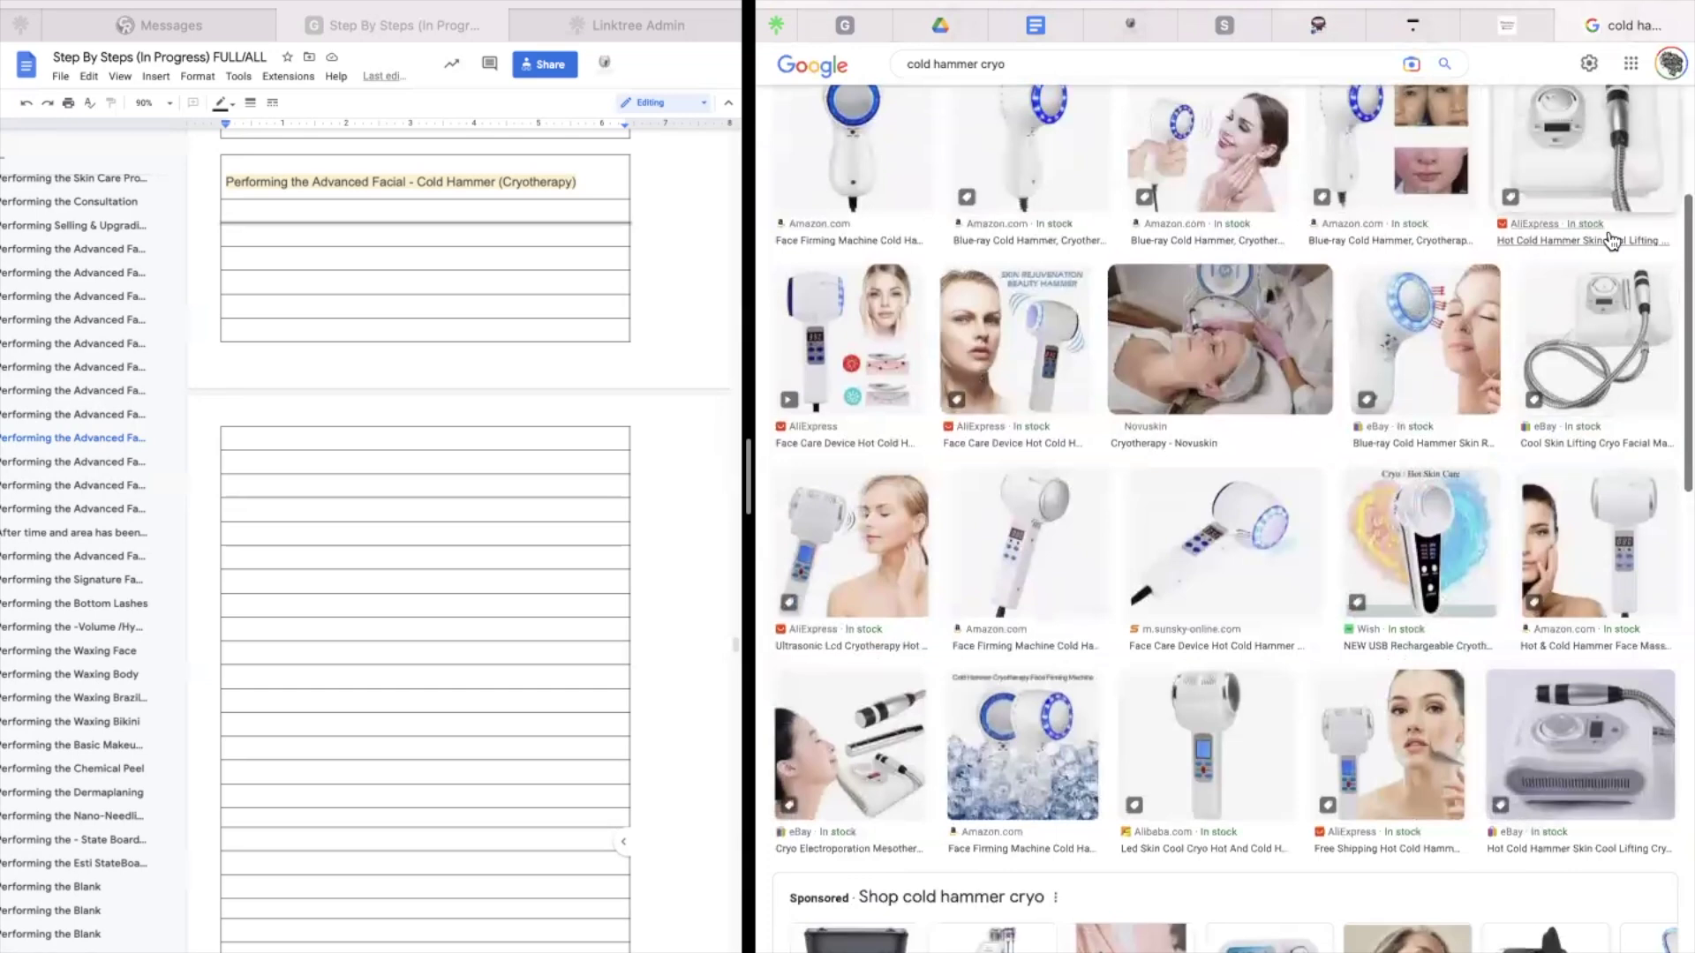
left_click(1536, 741)
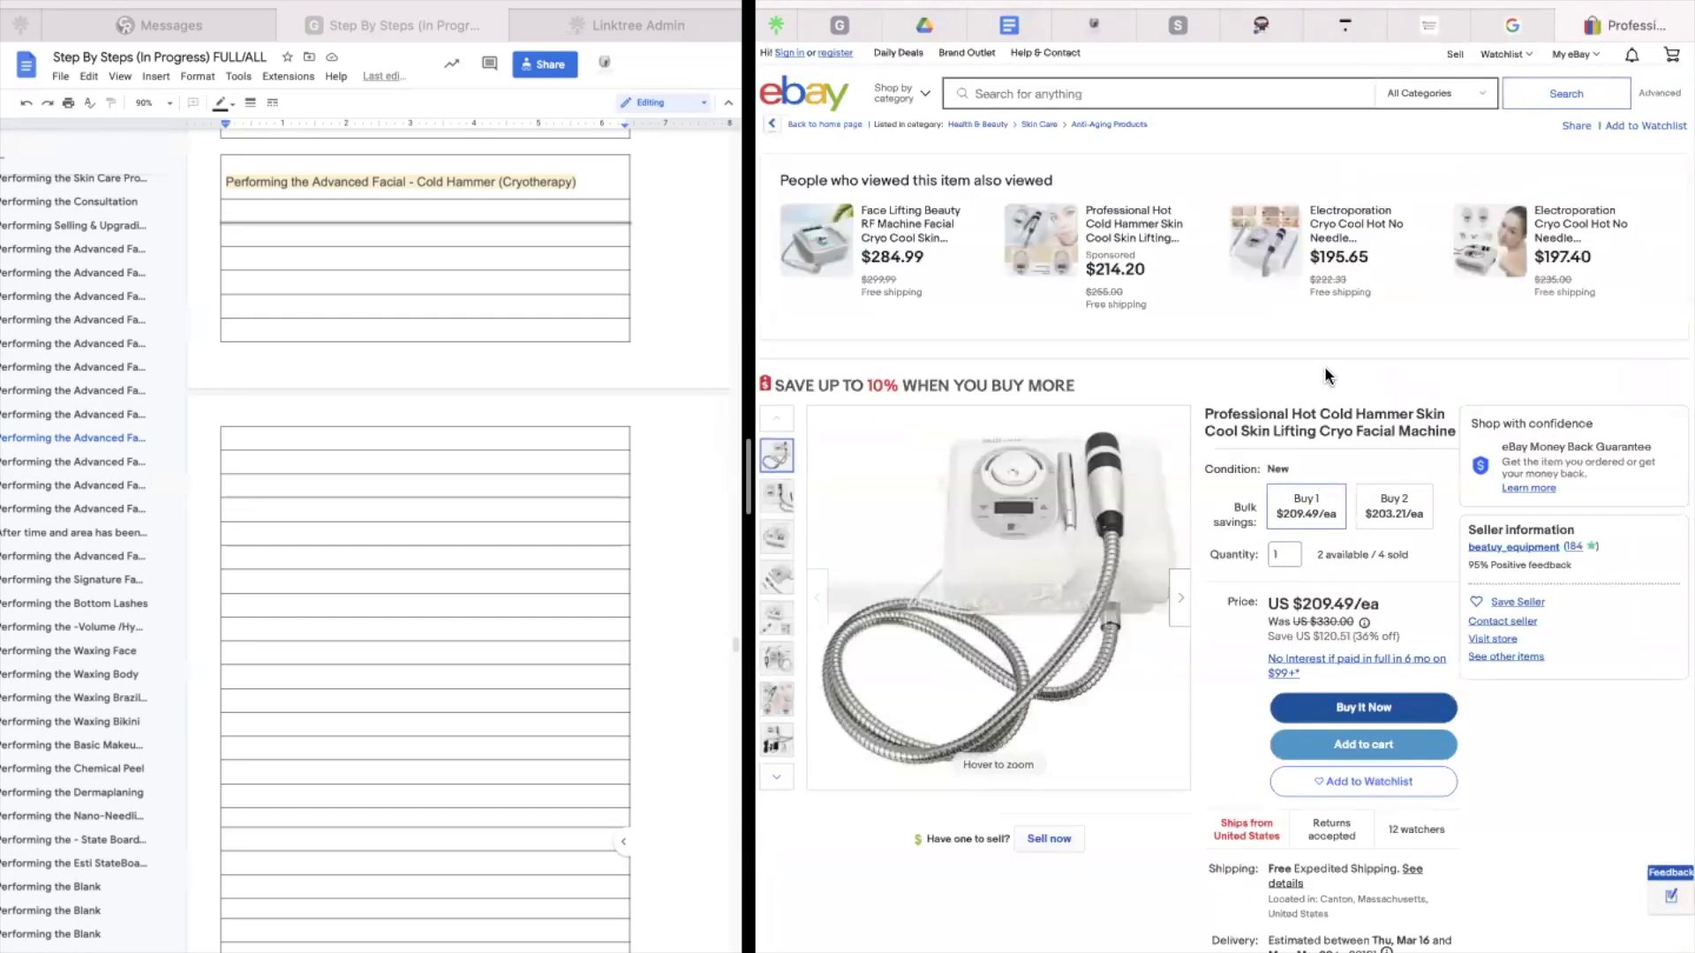
mouse_move(919, 632)
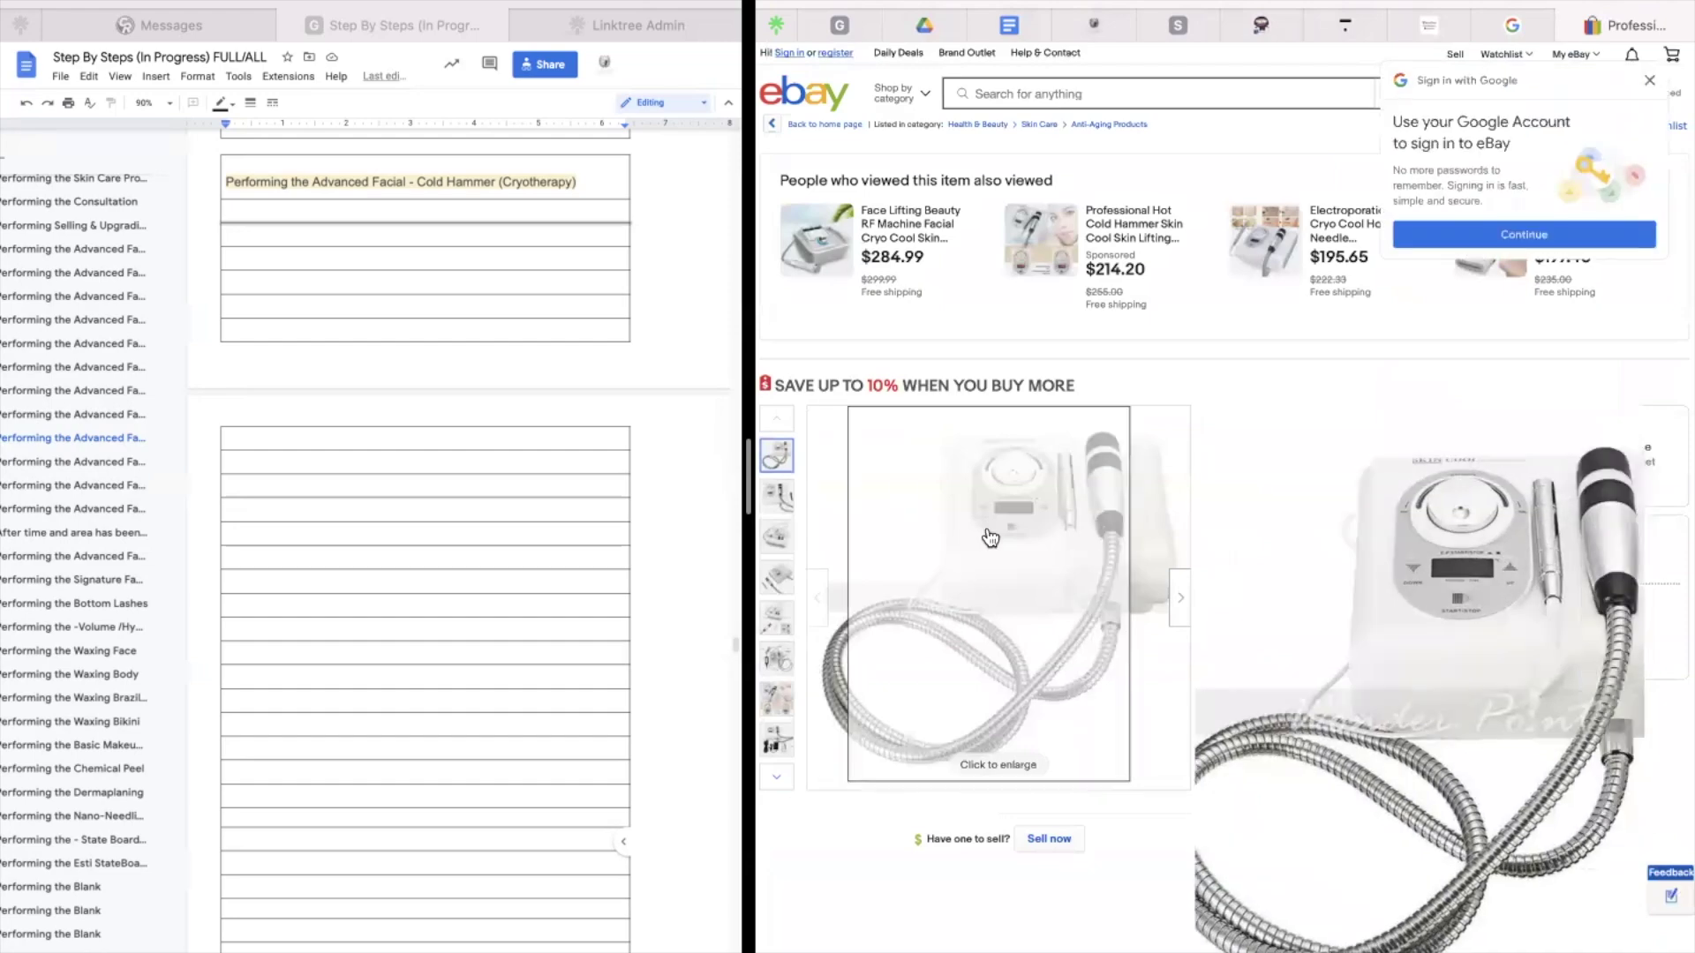
key("super+w")
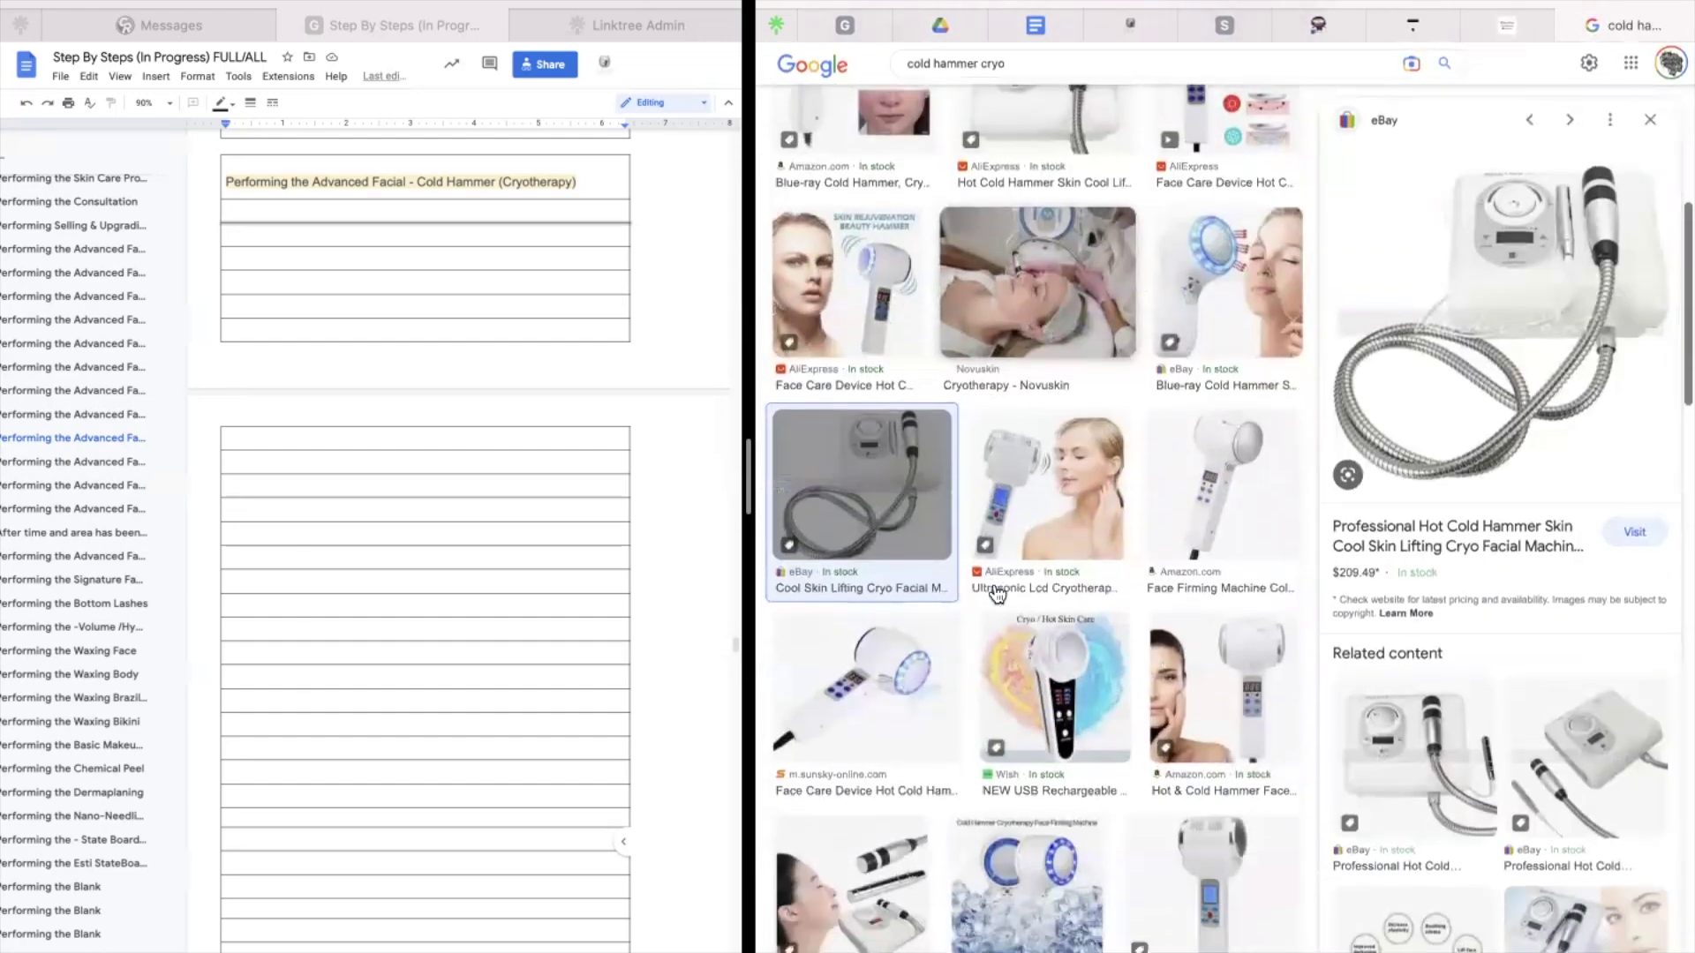
Preview the Amazon Blue-ray Cold Hammer and Temu Led Hot Cold Hammer image results
scroll(997, 593, "down", 10)
scroll(997, 591, "down", 9)
scroll(997, 591, "down", 3)
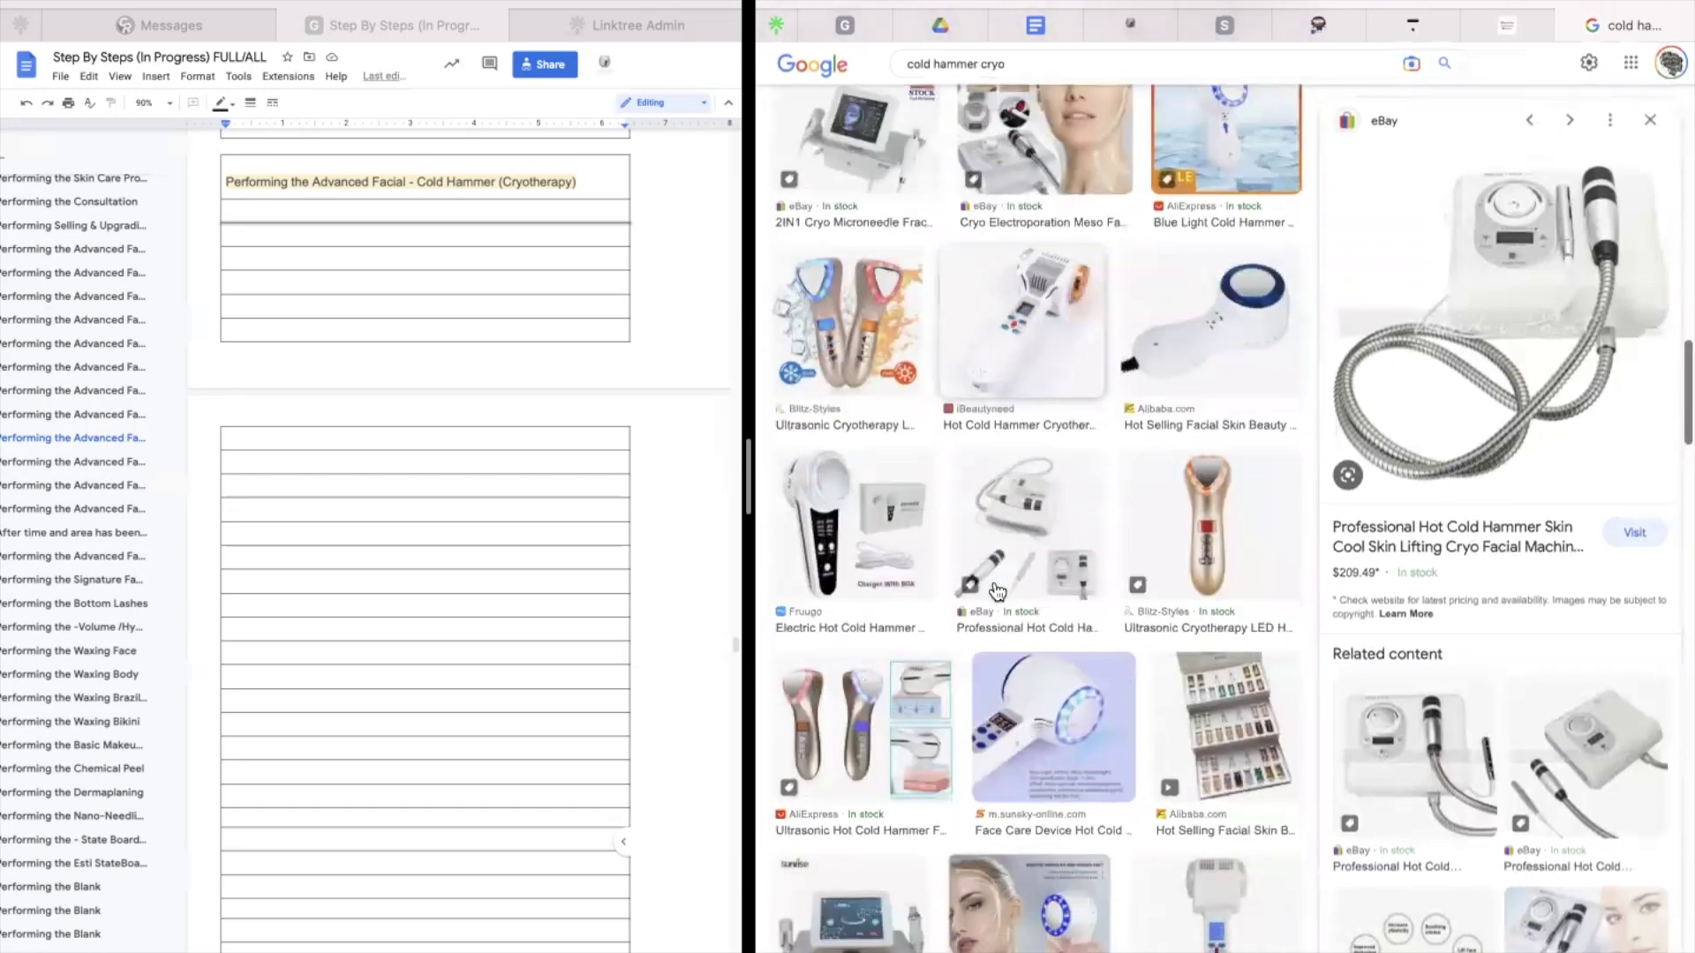
scroll(1193, 815, "down", 3)
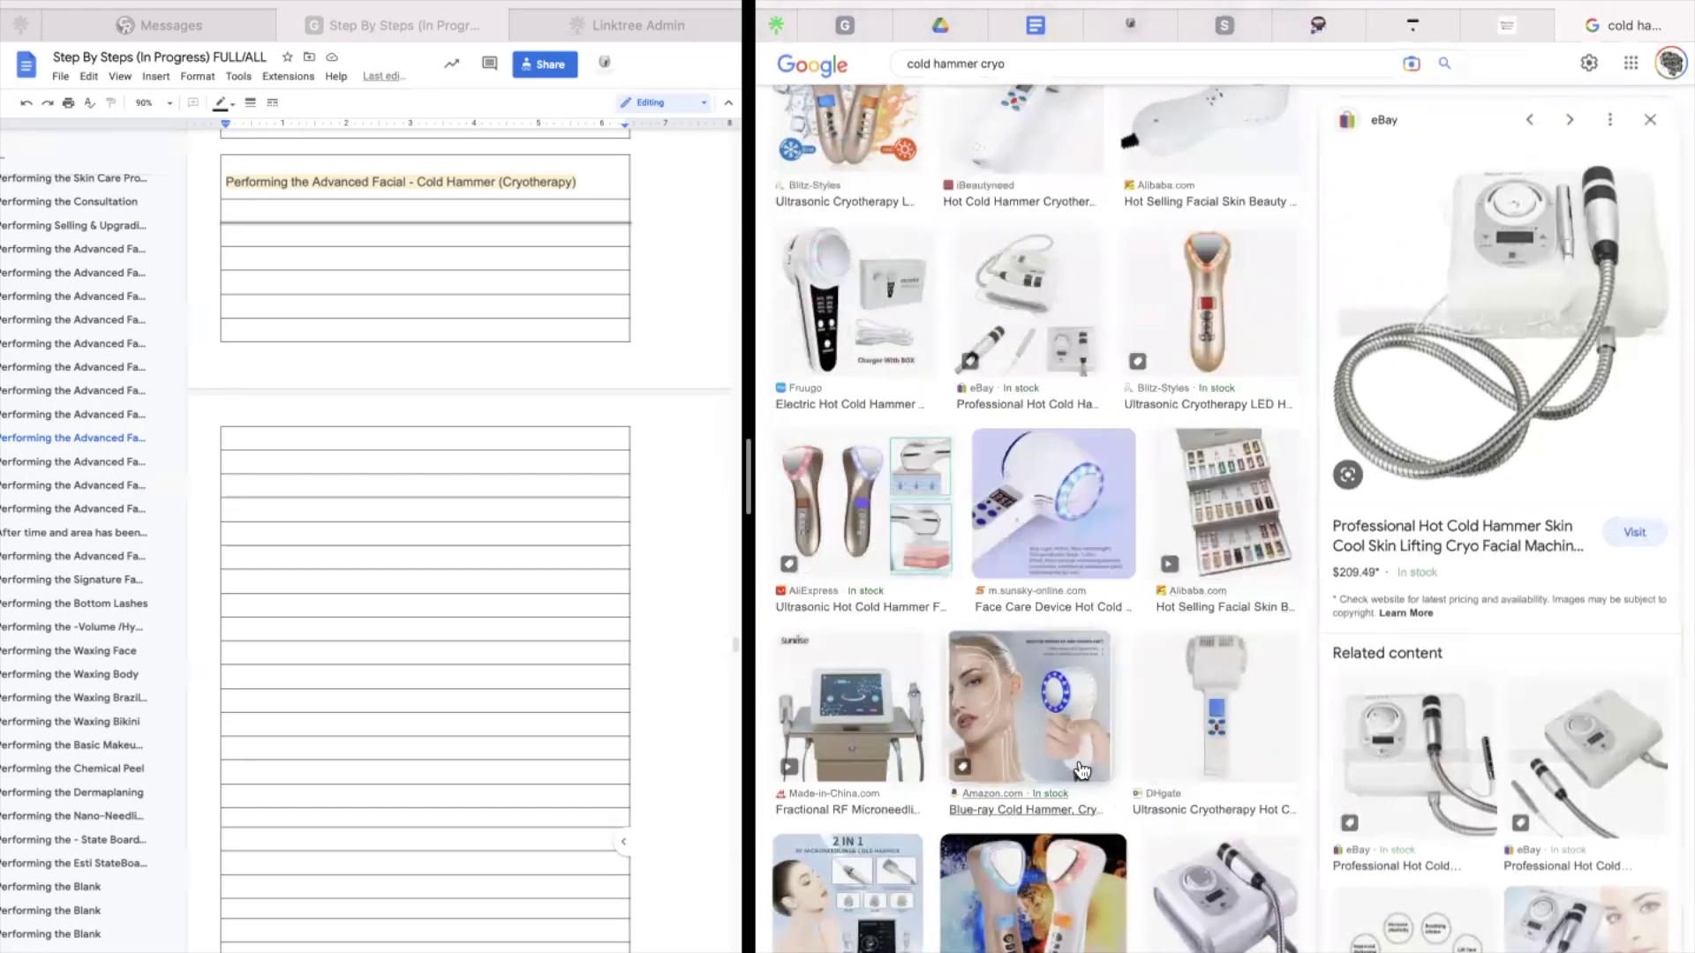
left_click(1046, 761)
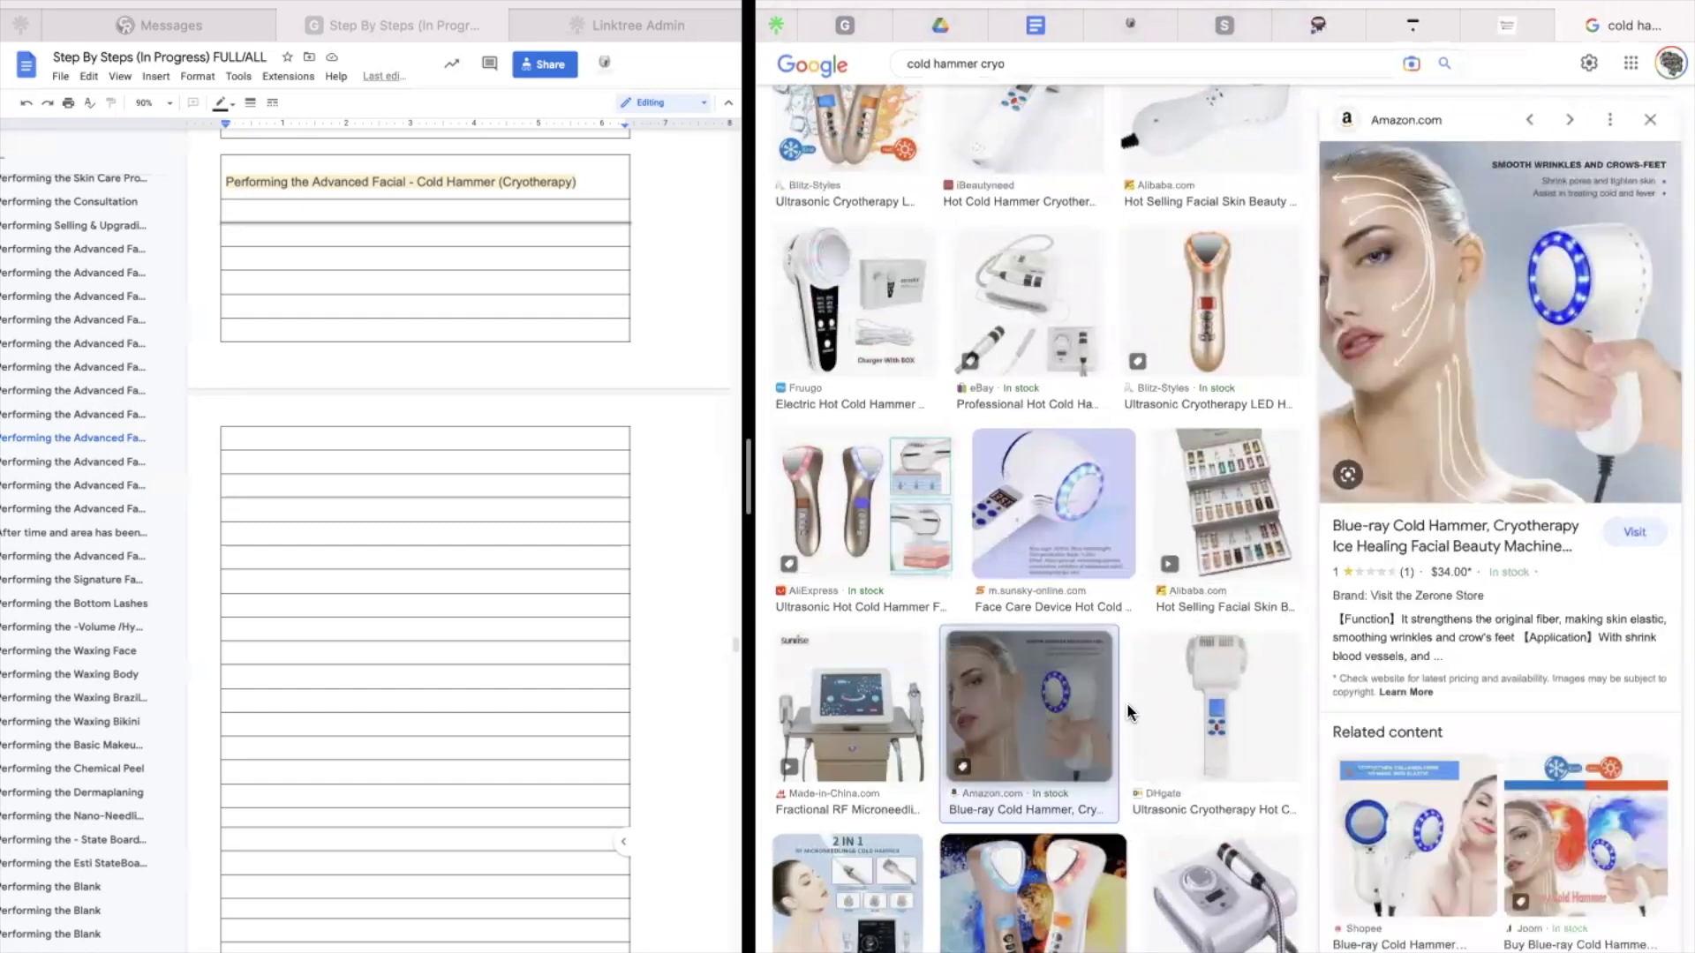
scroll(1126, 702, "down", 3)
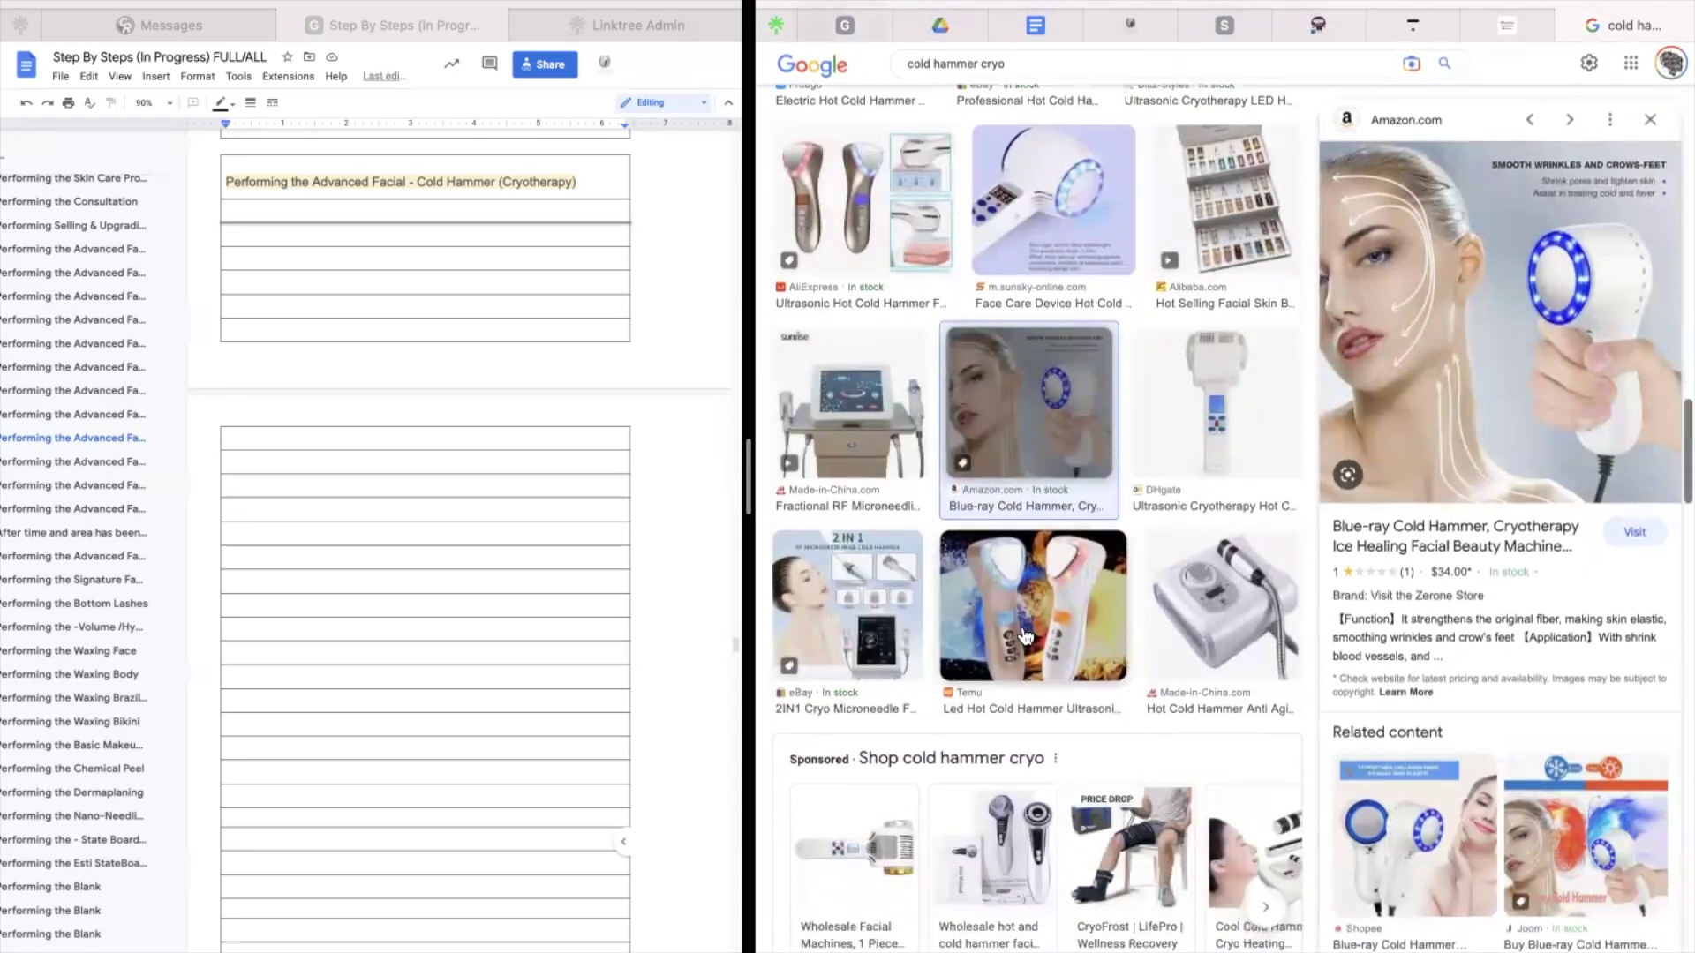
left_click(1033, 632)
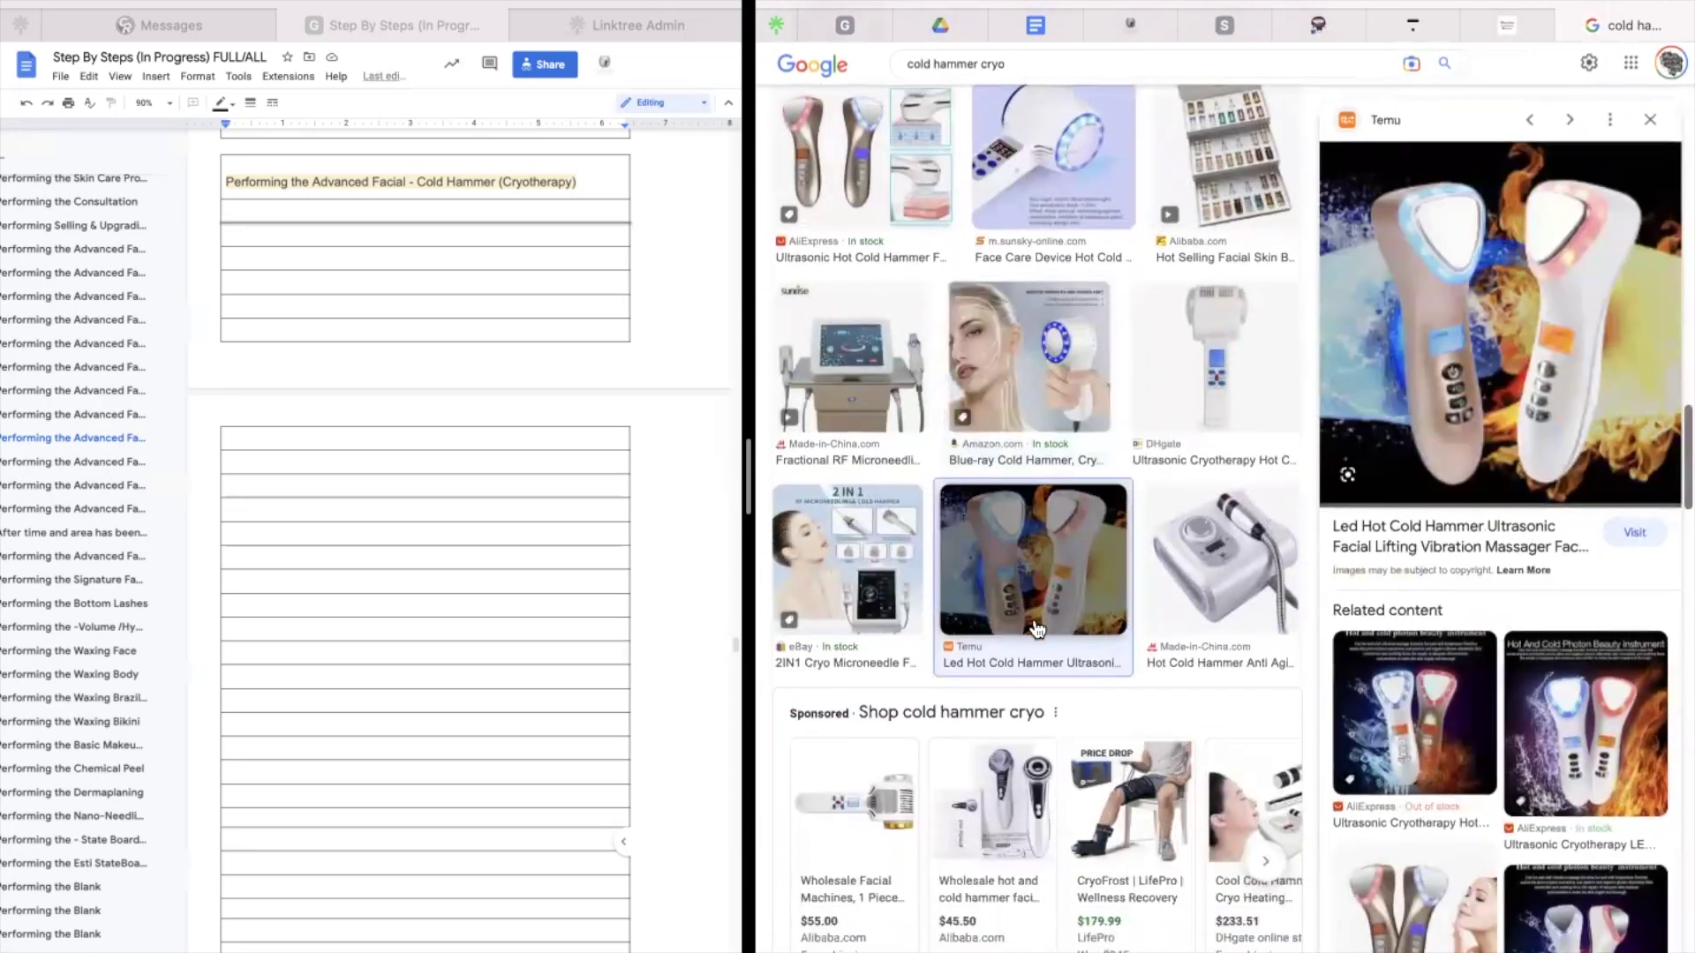
Preview the eBay 2IN1 Cryo Microneedle machine and browse the surrounding image results
left_click(894, 560)
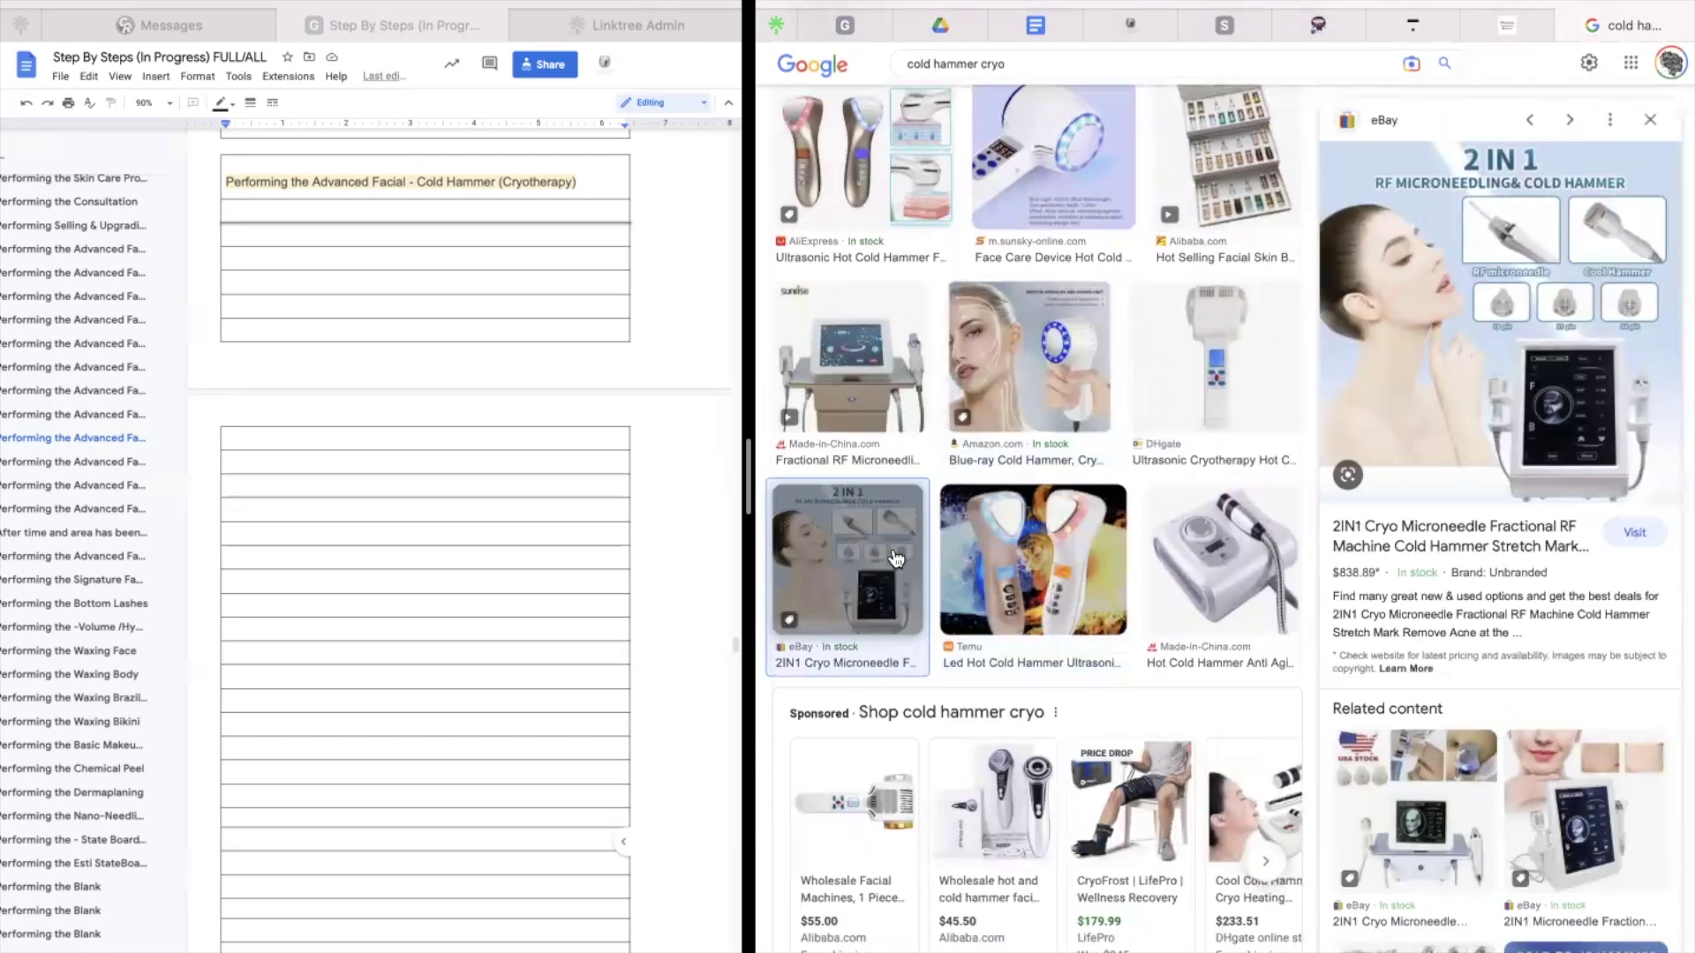
scroll(896, 565, "down", 3)
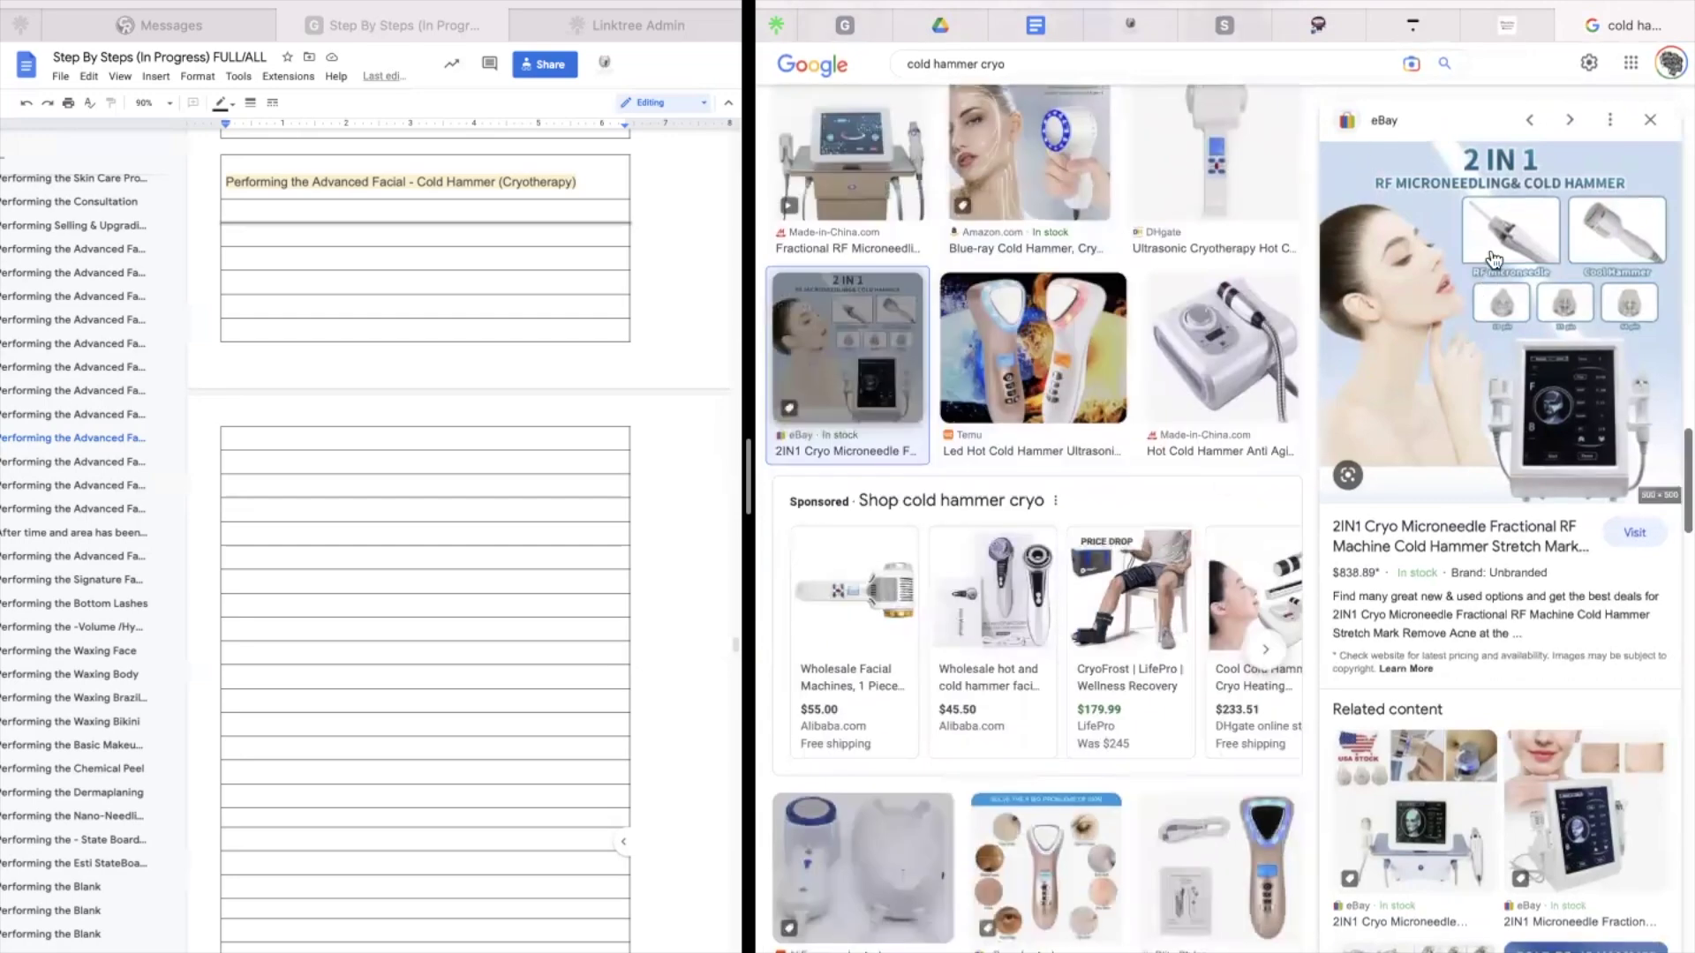
scroll(1493, 258, "up", 3)
scroll(1194, 605, "up", 5)
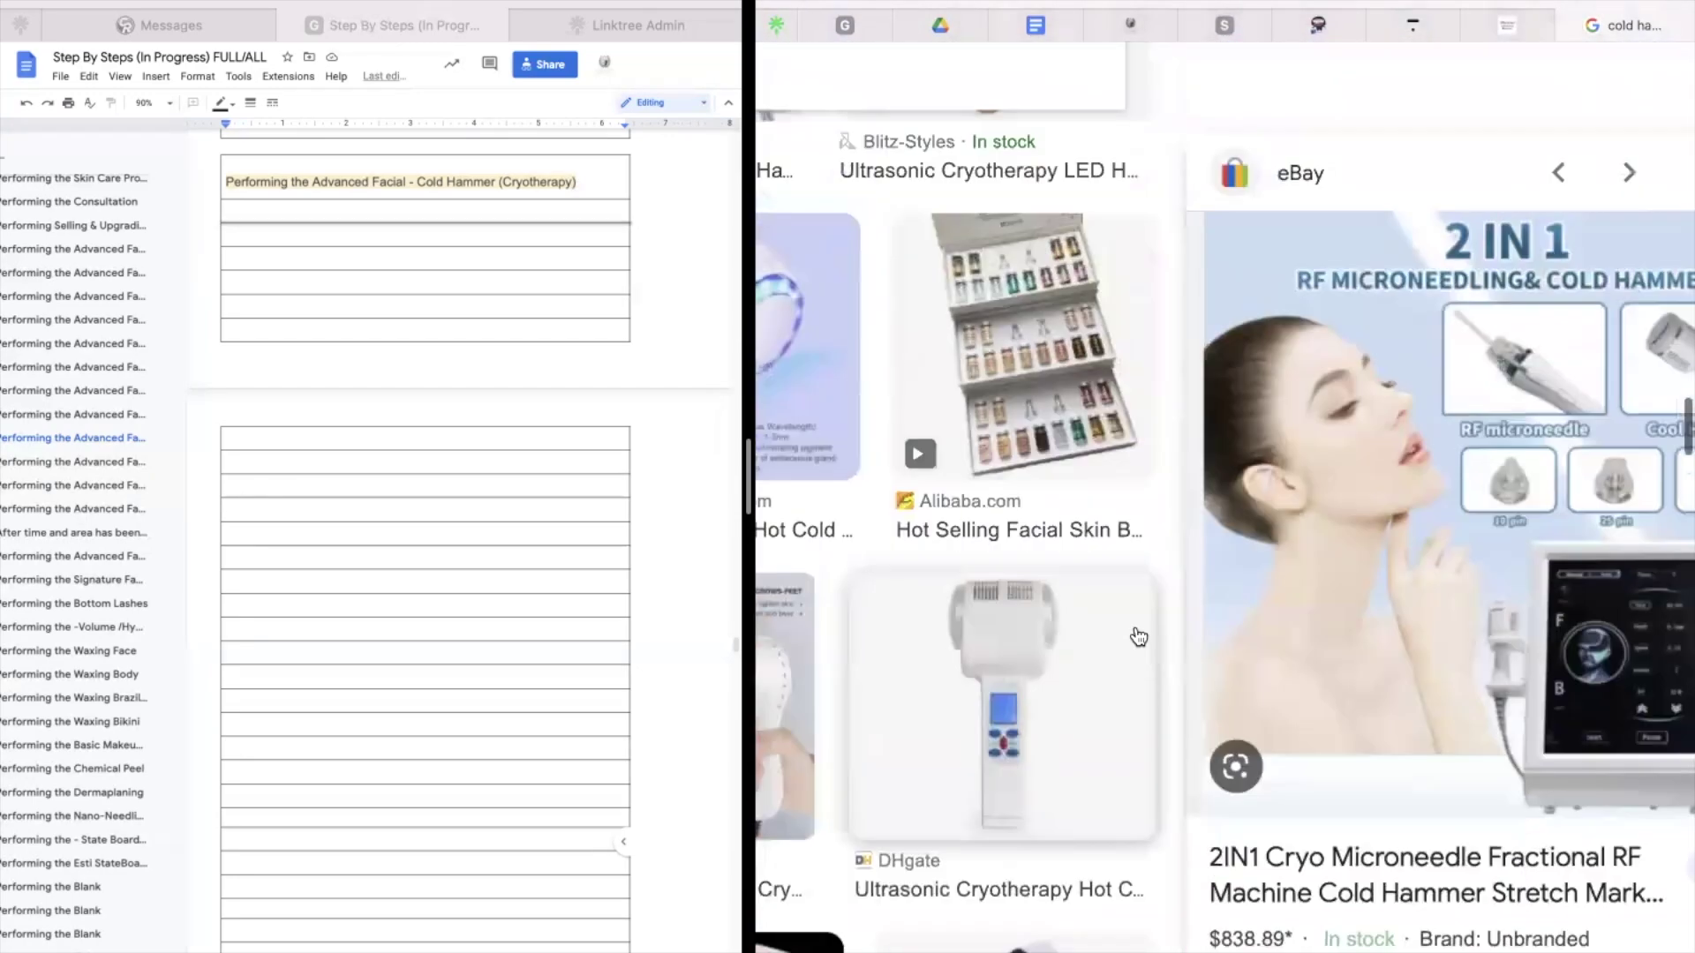
scroll(1139, 637, "up", 5)
scroll(1415, 439, "down", 5)
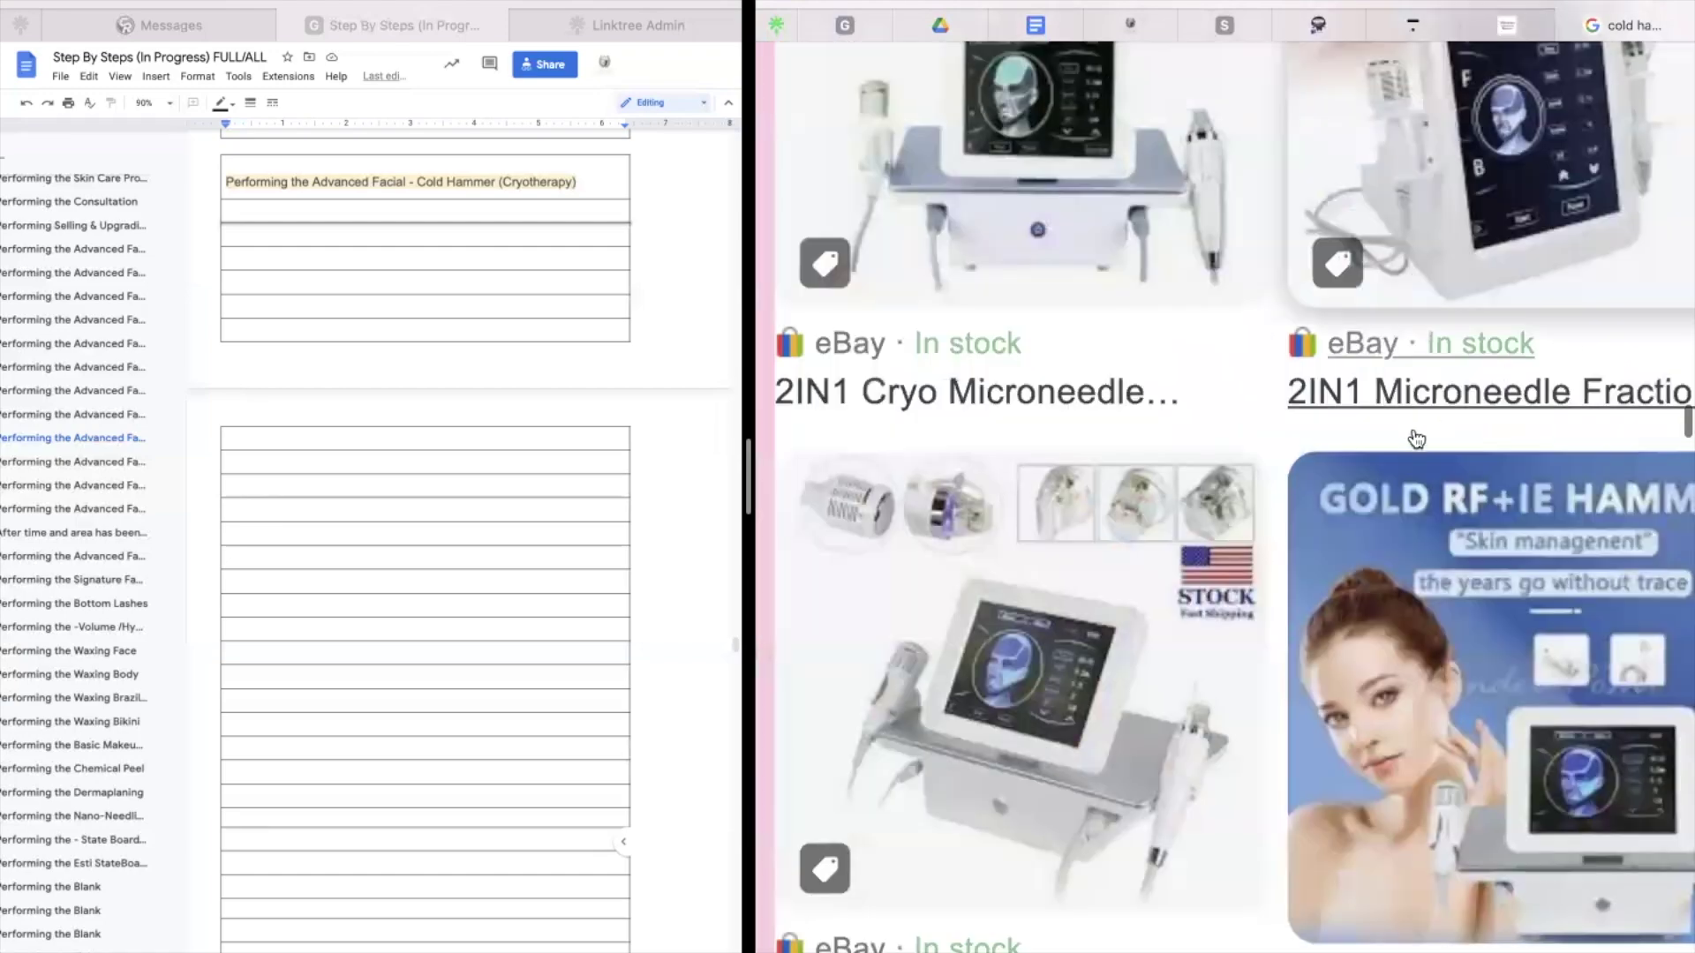
scroll(1416, 439, "up", 2)
mouse_move(982, 947)
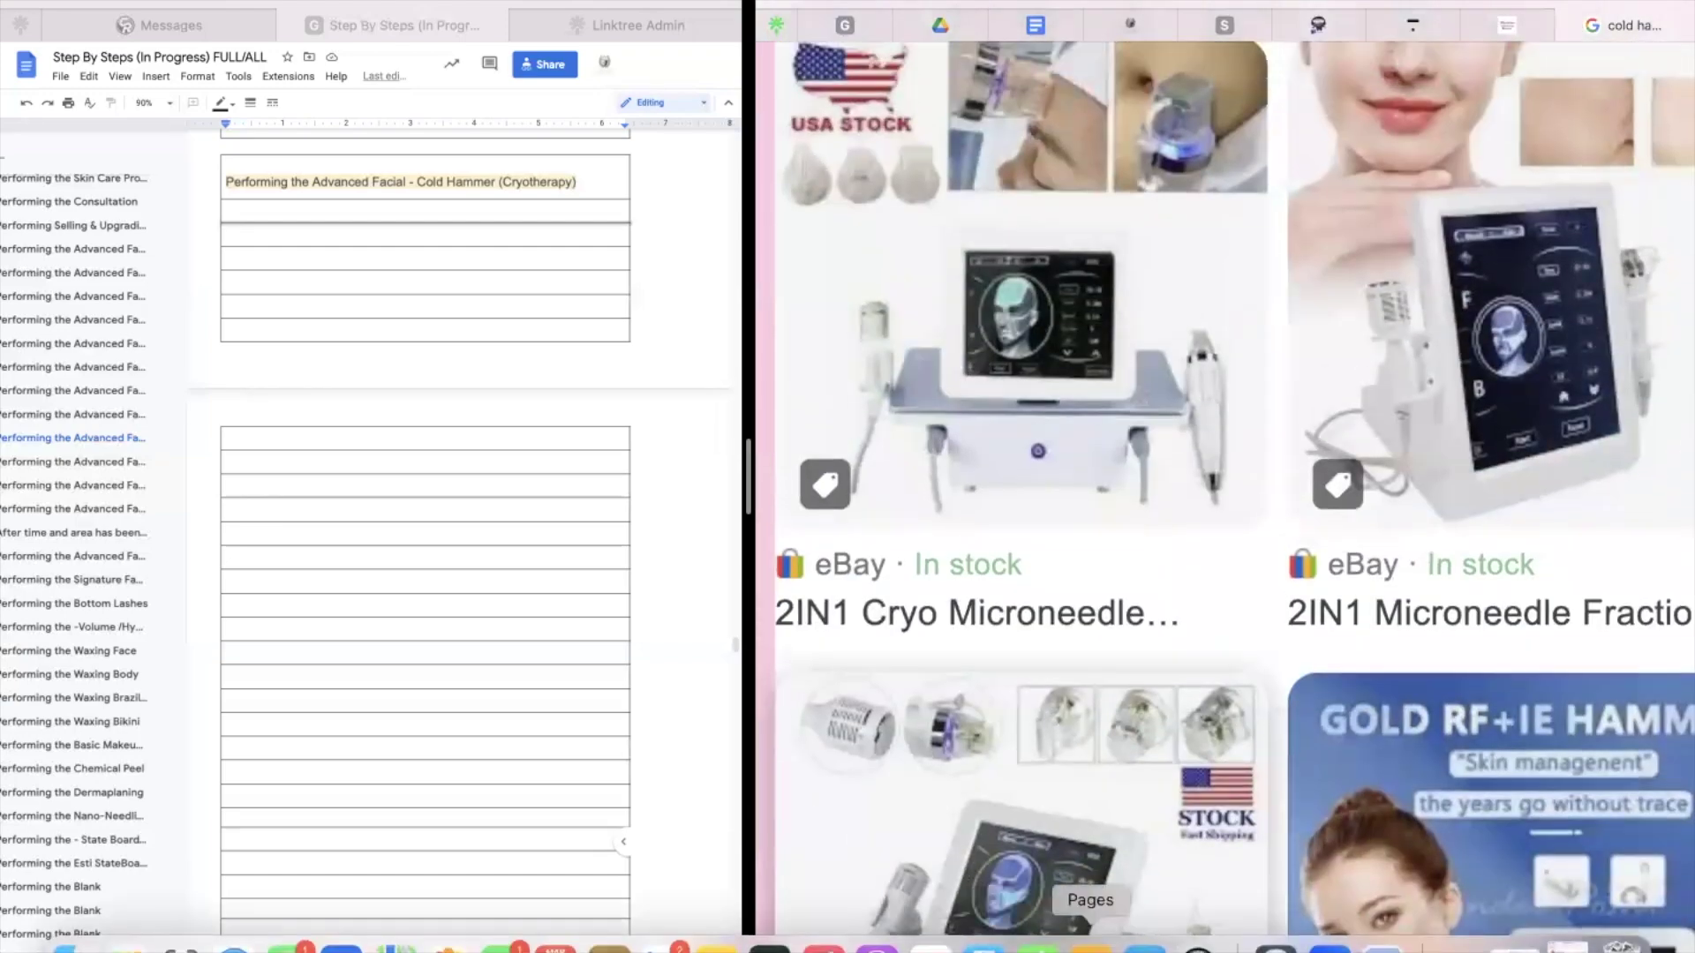
scroll(1148, 797, "down", 10)
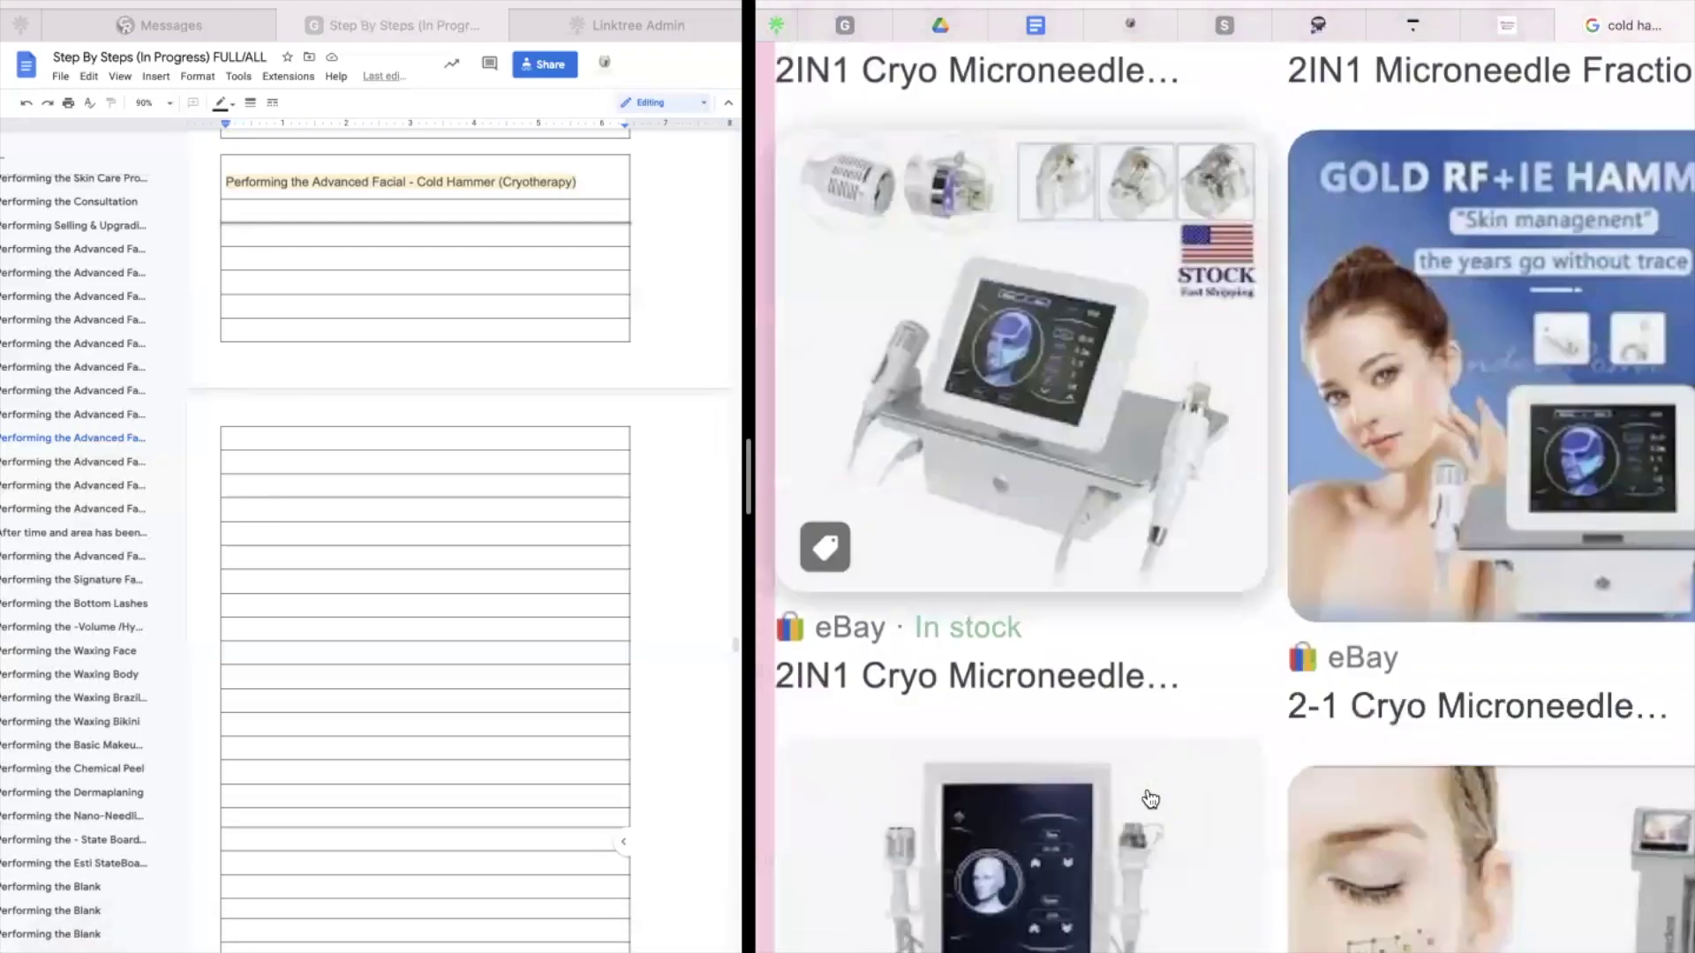
scroll(1149, 798, "up", 3)
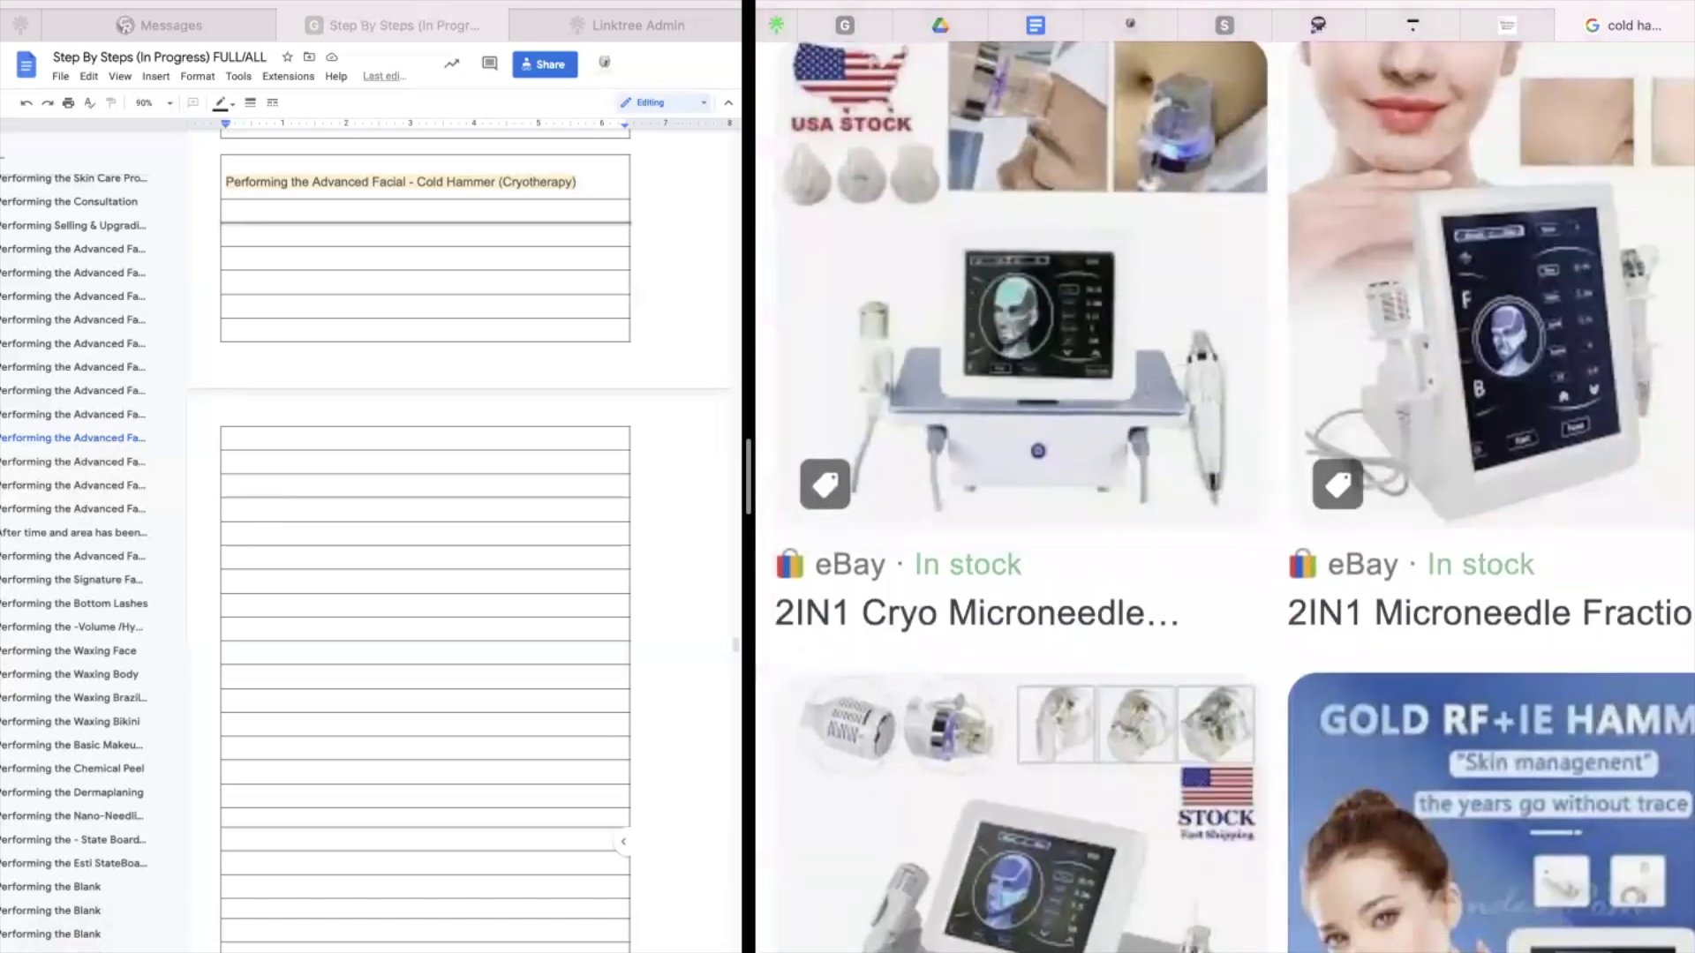
Open one more cold hammer product image preview, then close the image search tab
mouse_move(914, 2)
left_click(914, 106)
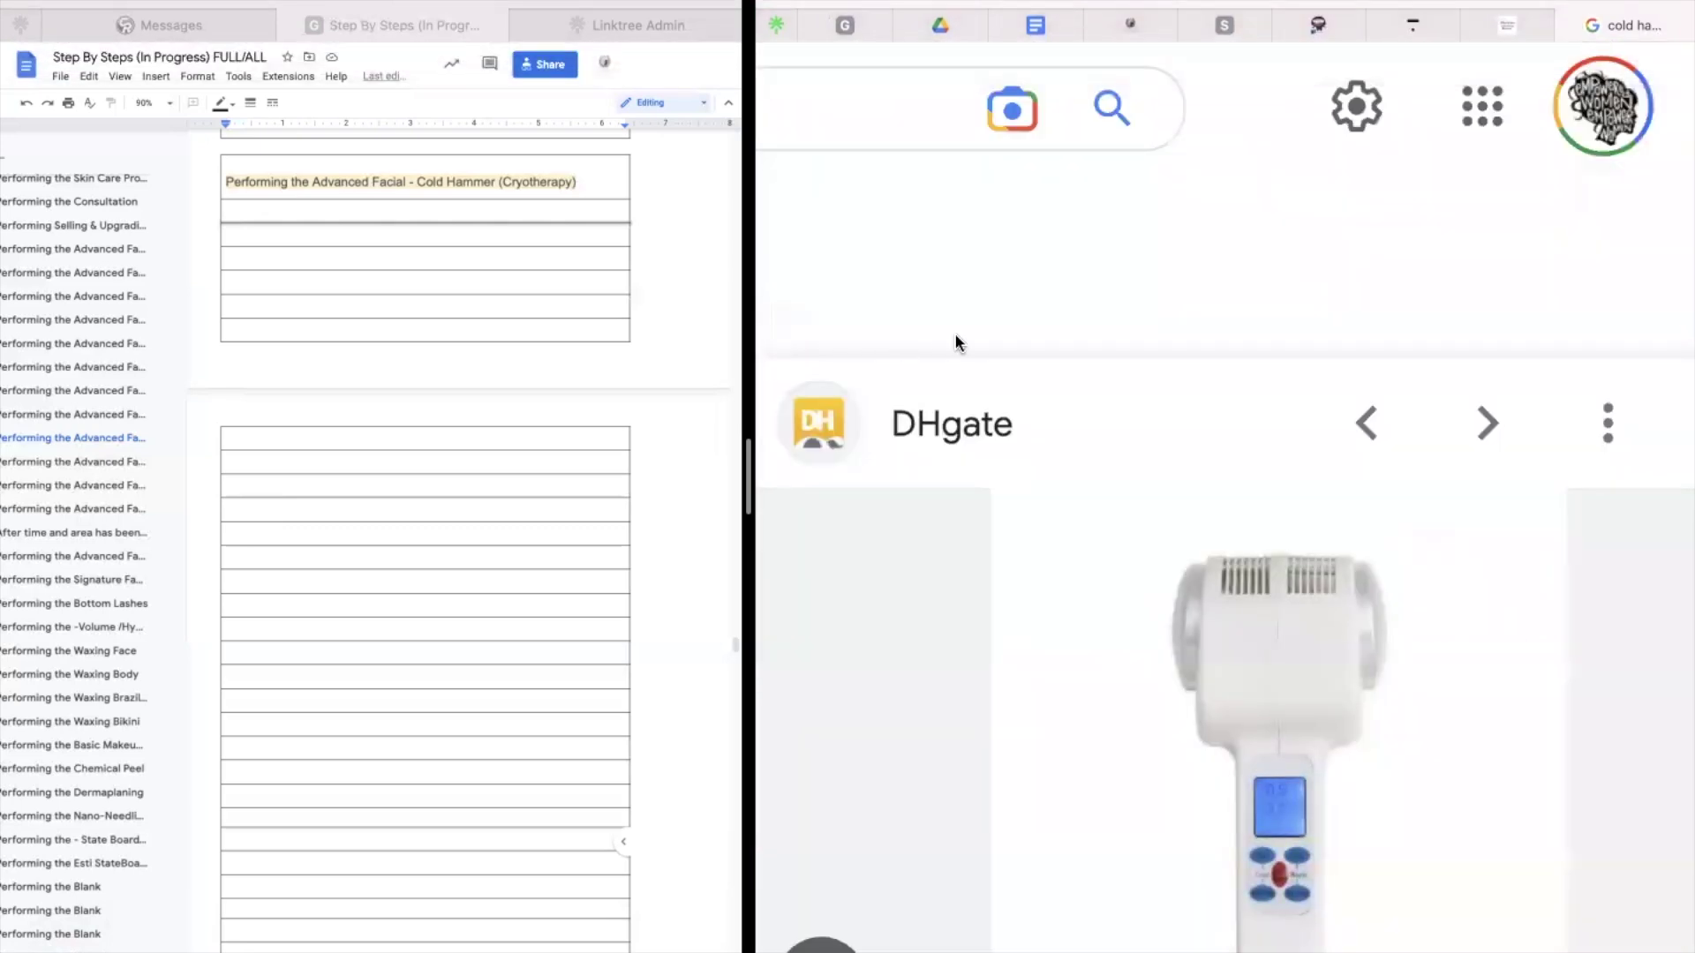
left_click(1567, 24)
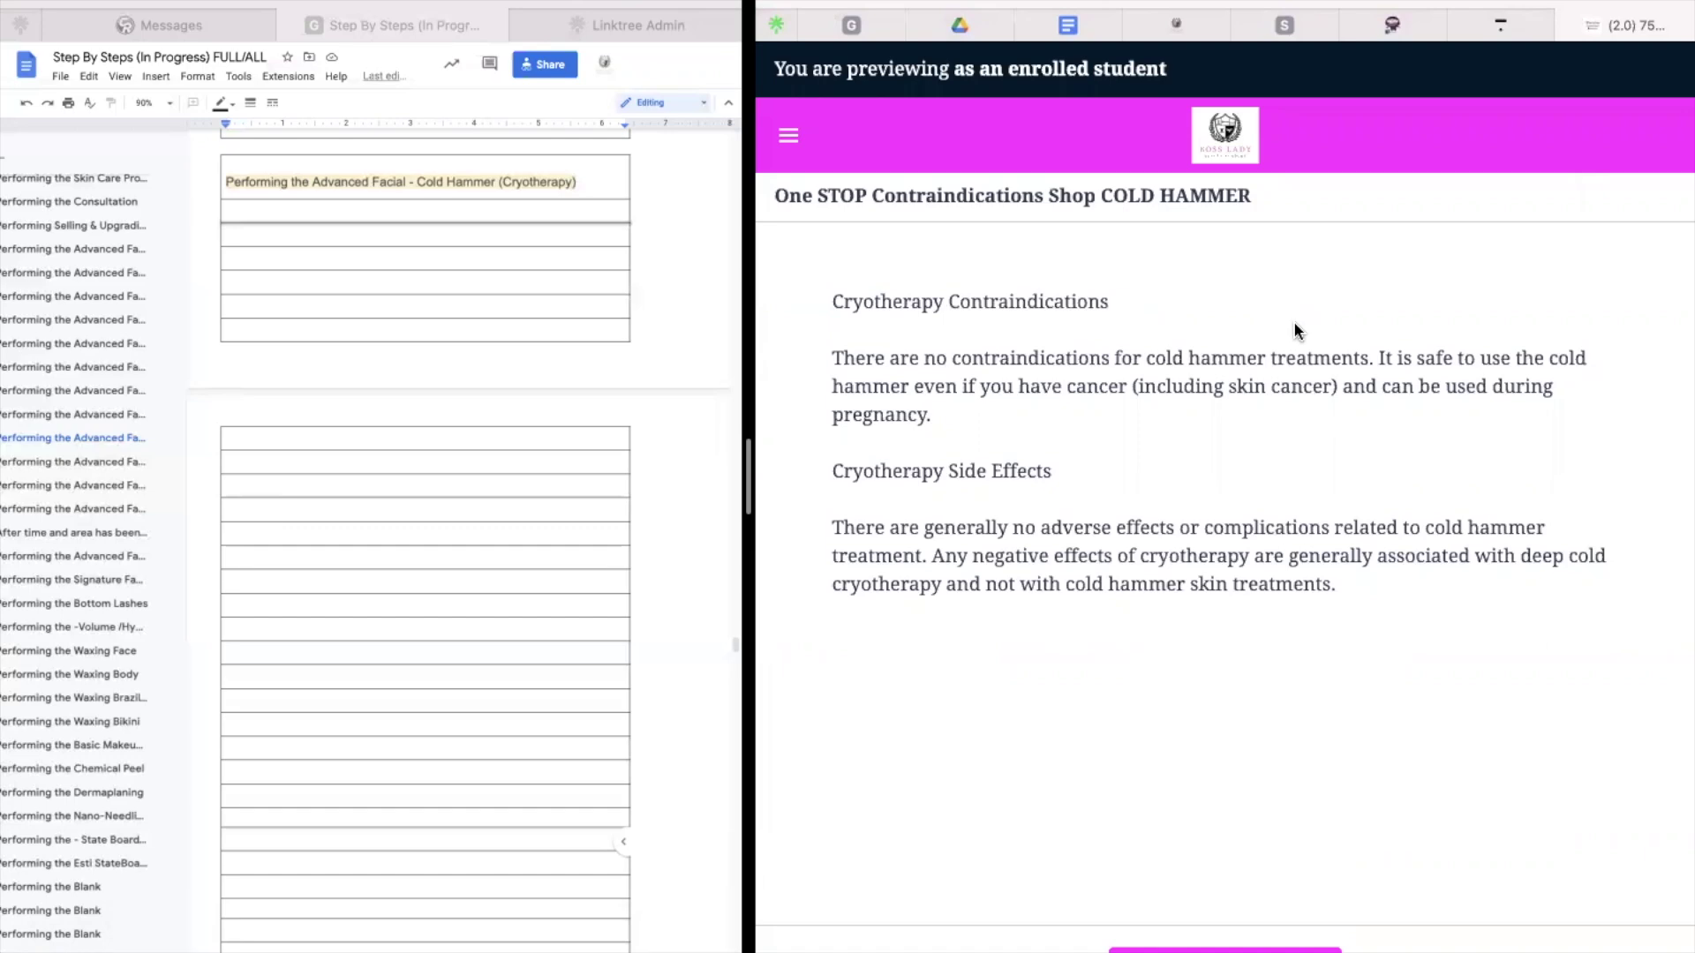
Open the Cold Hammer Cryotherapy lesson from the course outline and select its step-by-step instructions
left_click(790, 137)
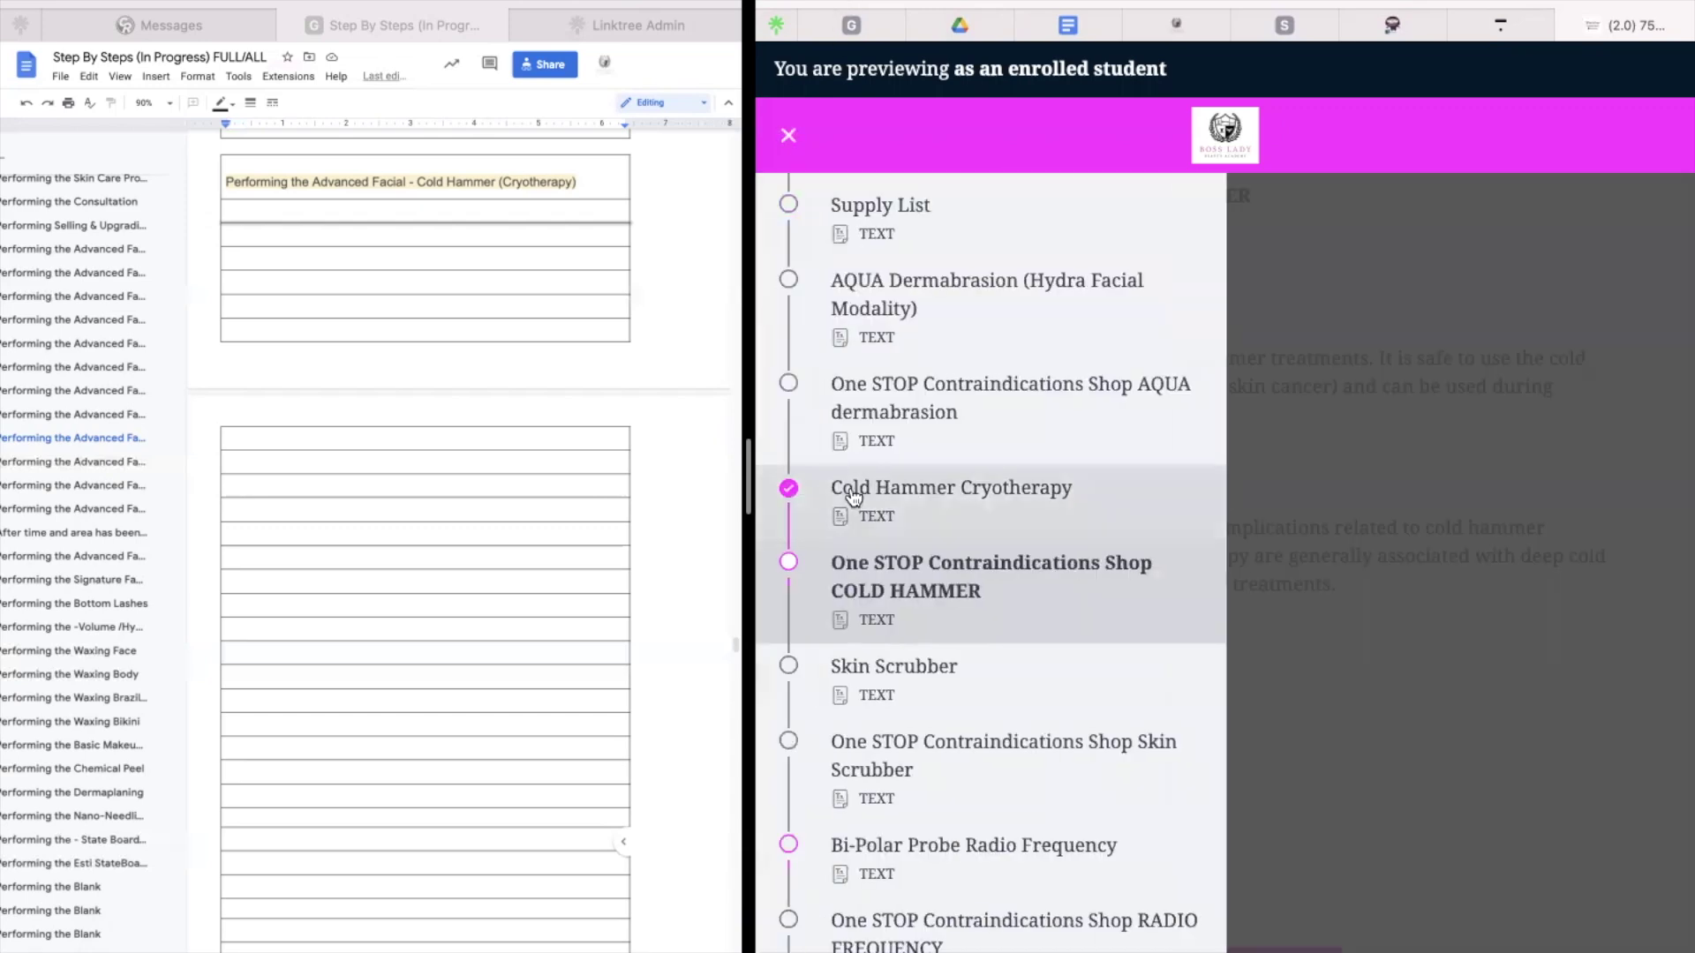
left_click(902, 510)
scroll(1058, 832, "down", 2)
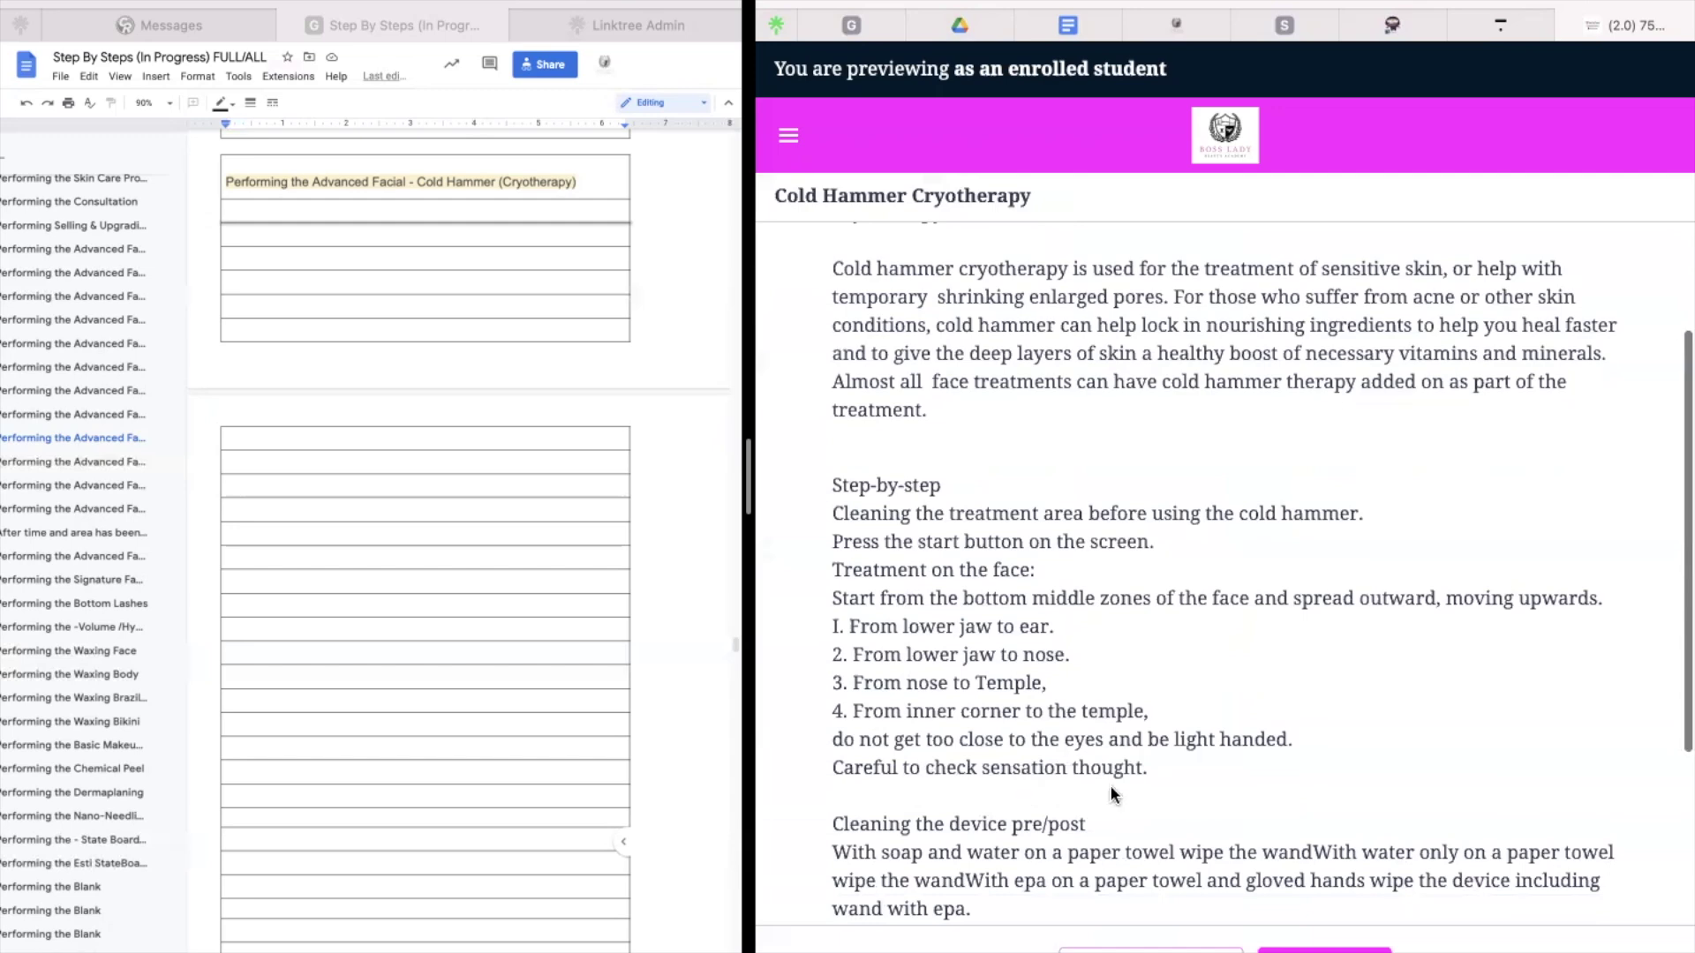
scroll(1139, 768, "down", 1)
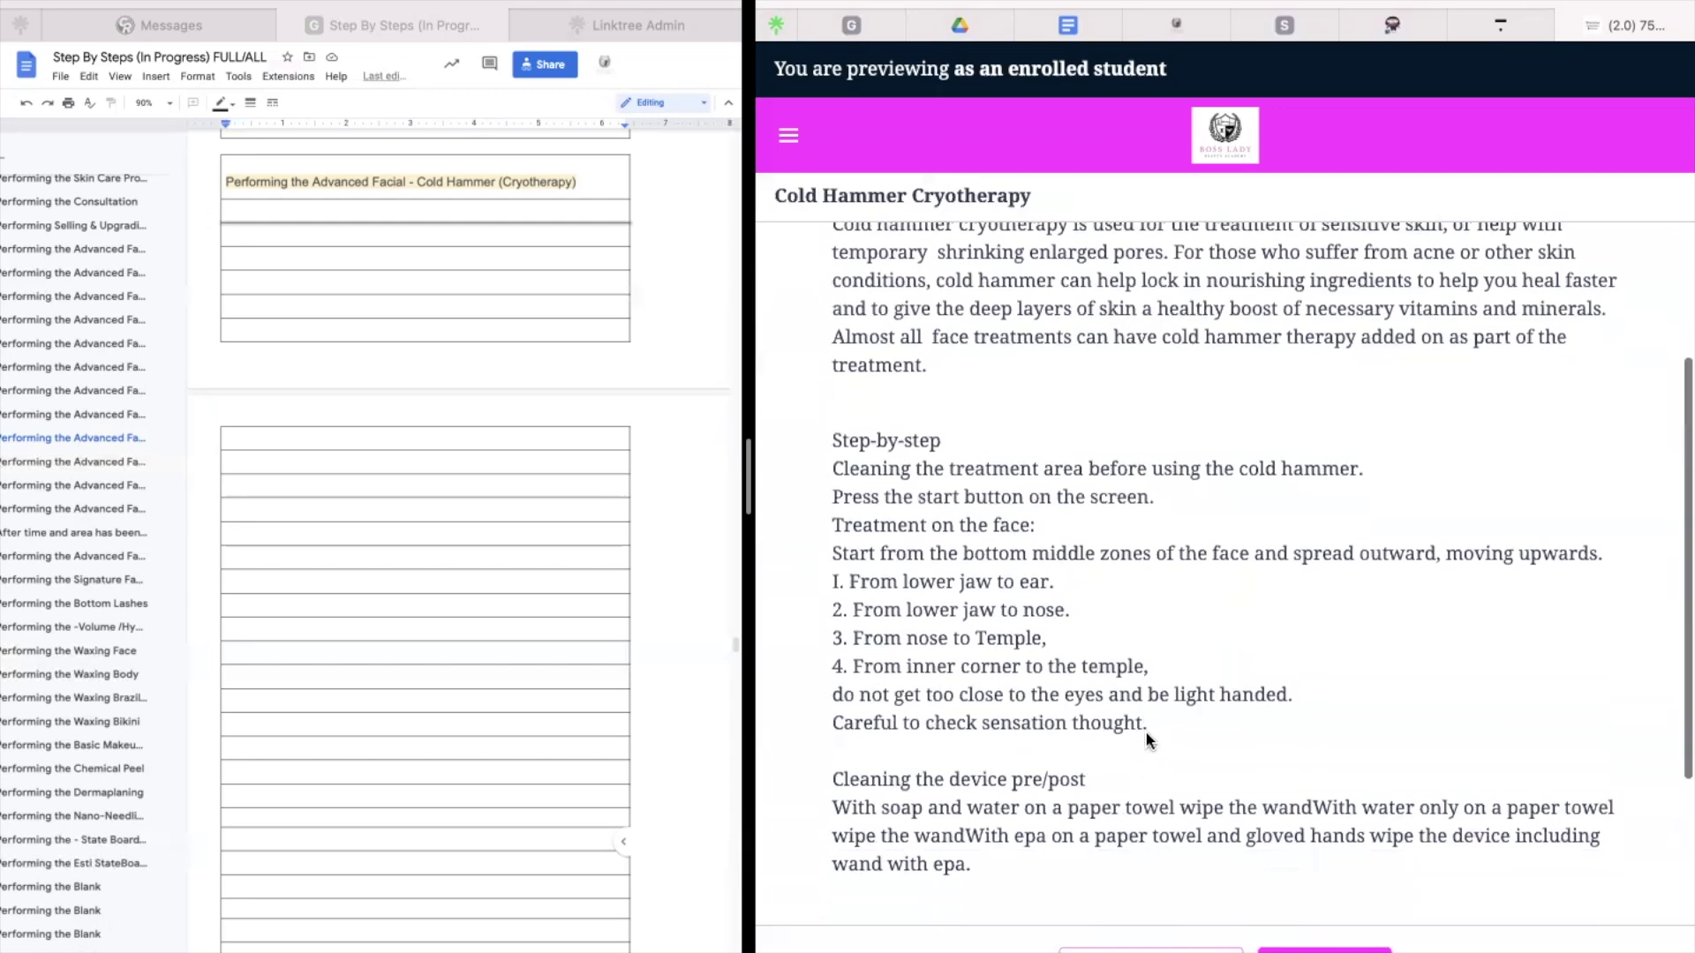
left_click_drag(1148, 735, 829, 451)
key("ctrl+c")
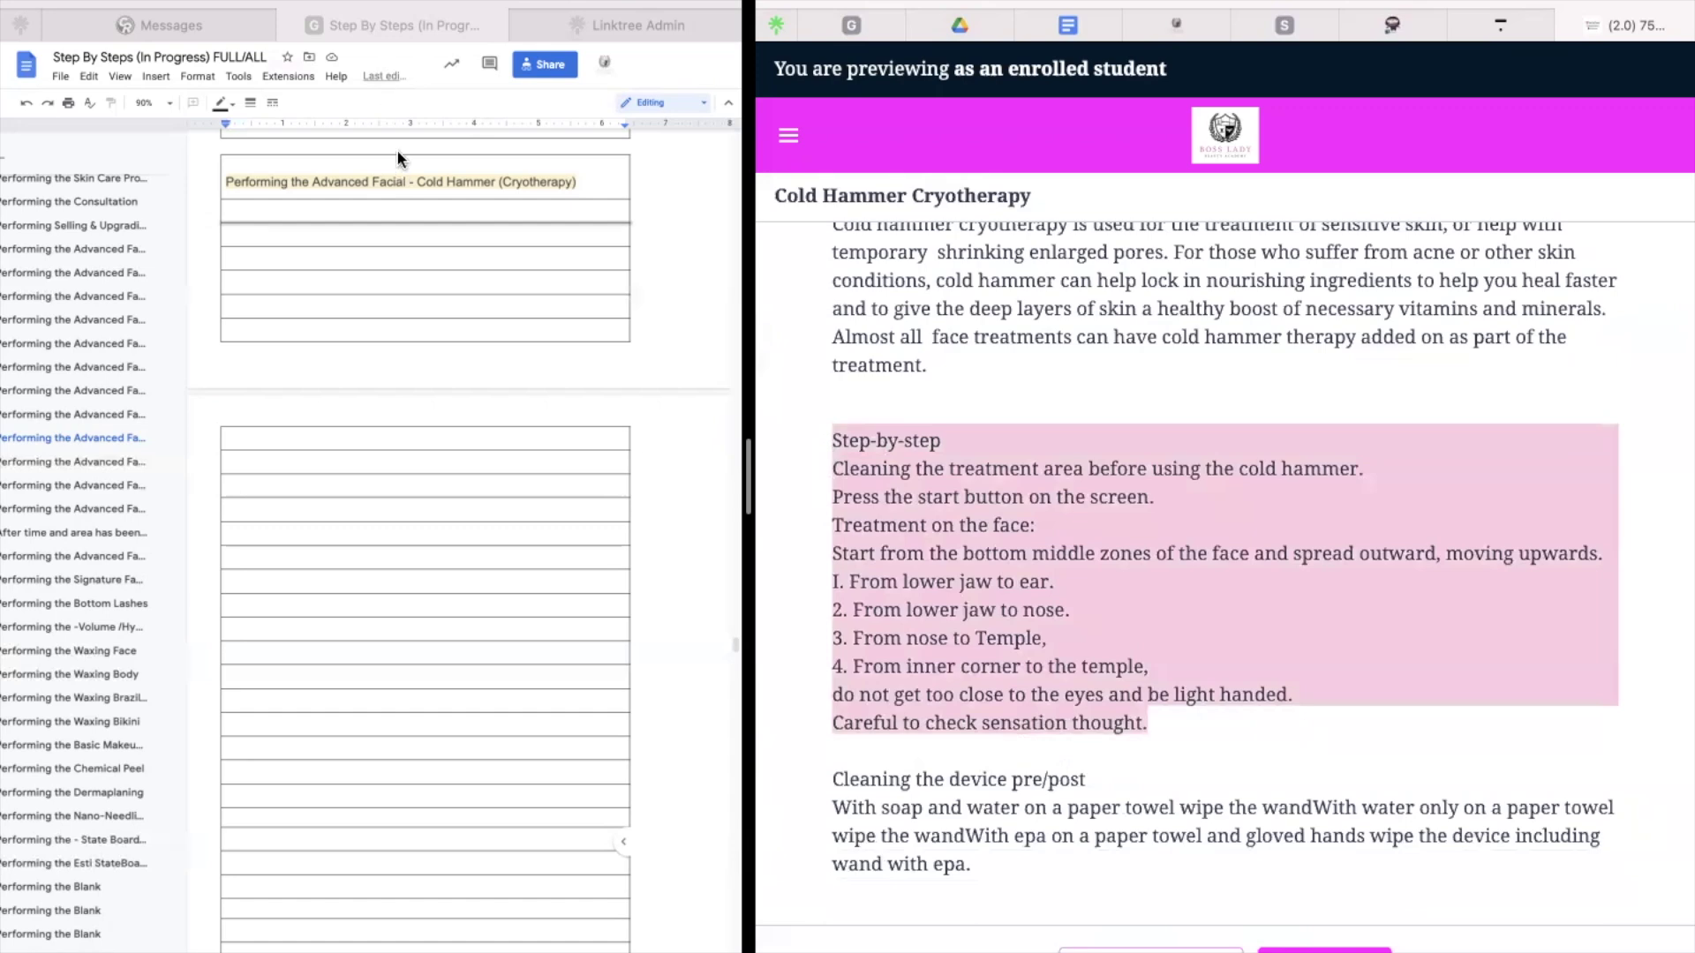
Paste the copied step-by-step instructions into the Cold Hammer table's empty row
left_click(391, 225)
key("ctrl+v")
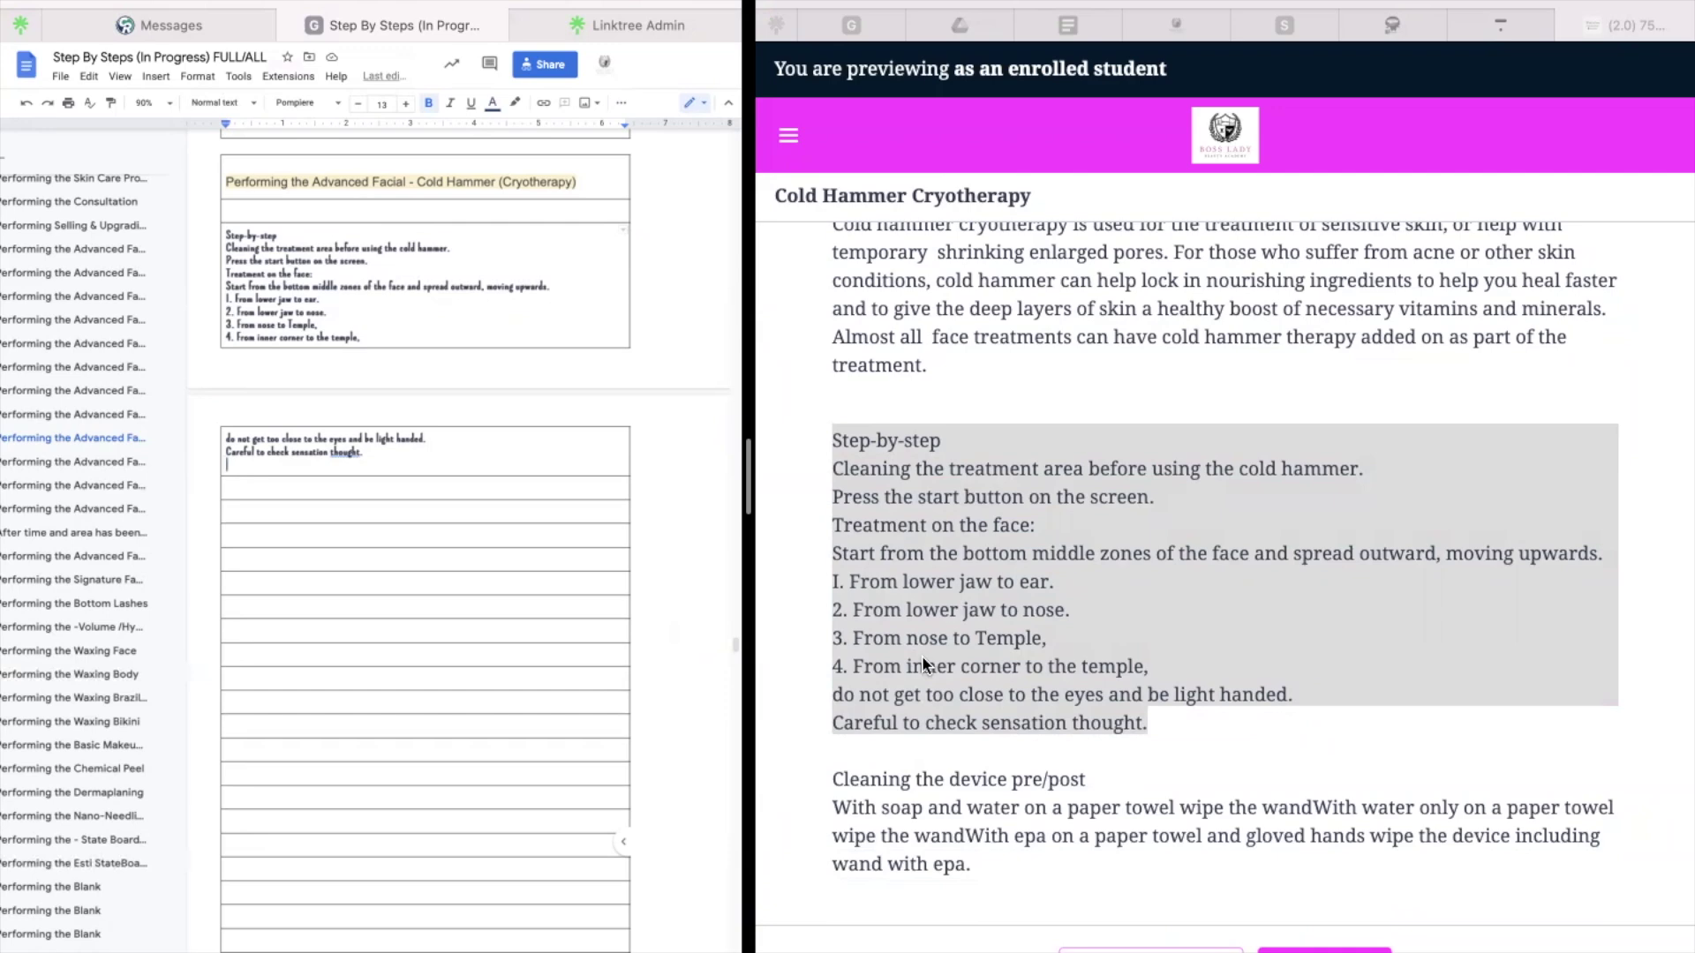
scroll(892, 697, "down", 1)
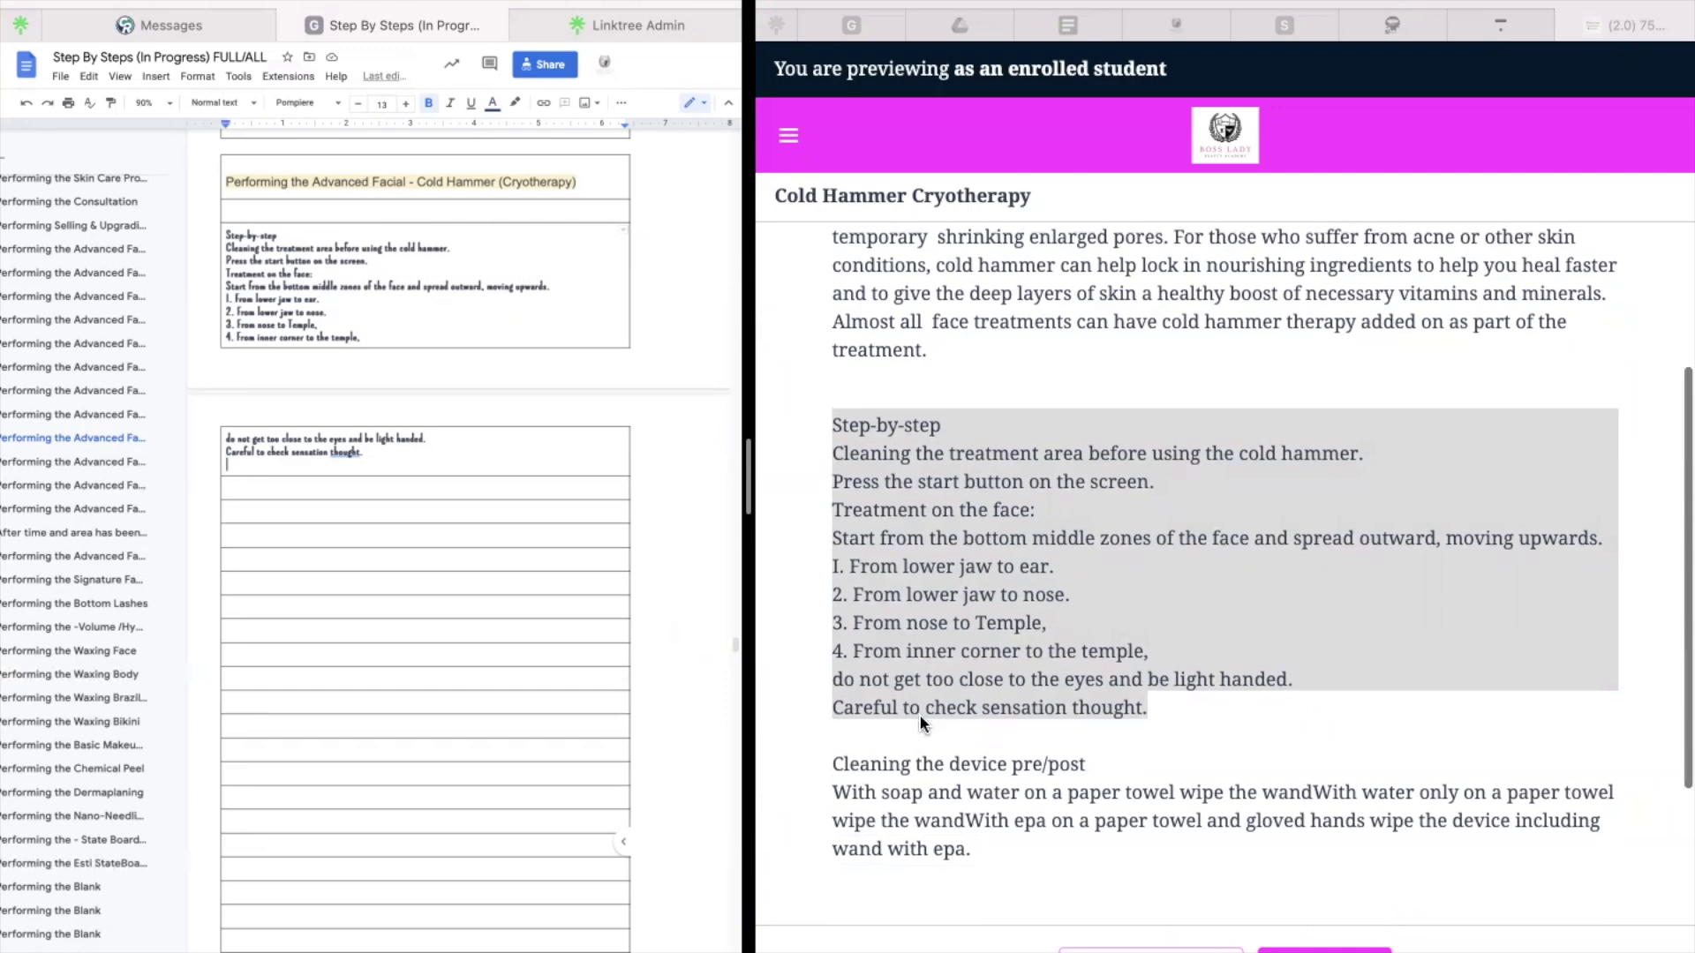
Correct the misspelled 'thought' to 'though' in the pasted steps
right_click(349, 452)
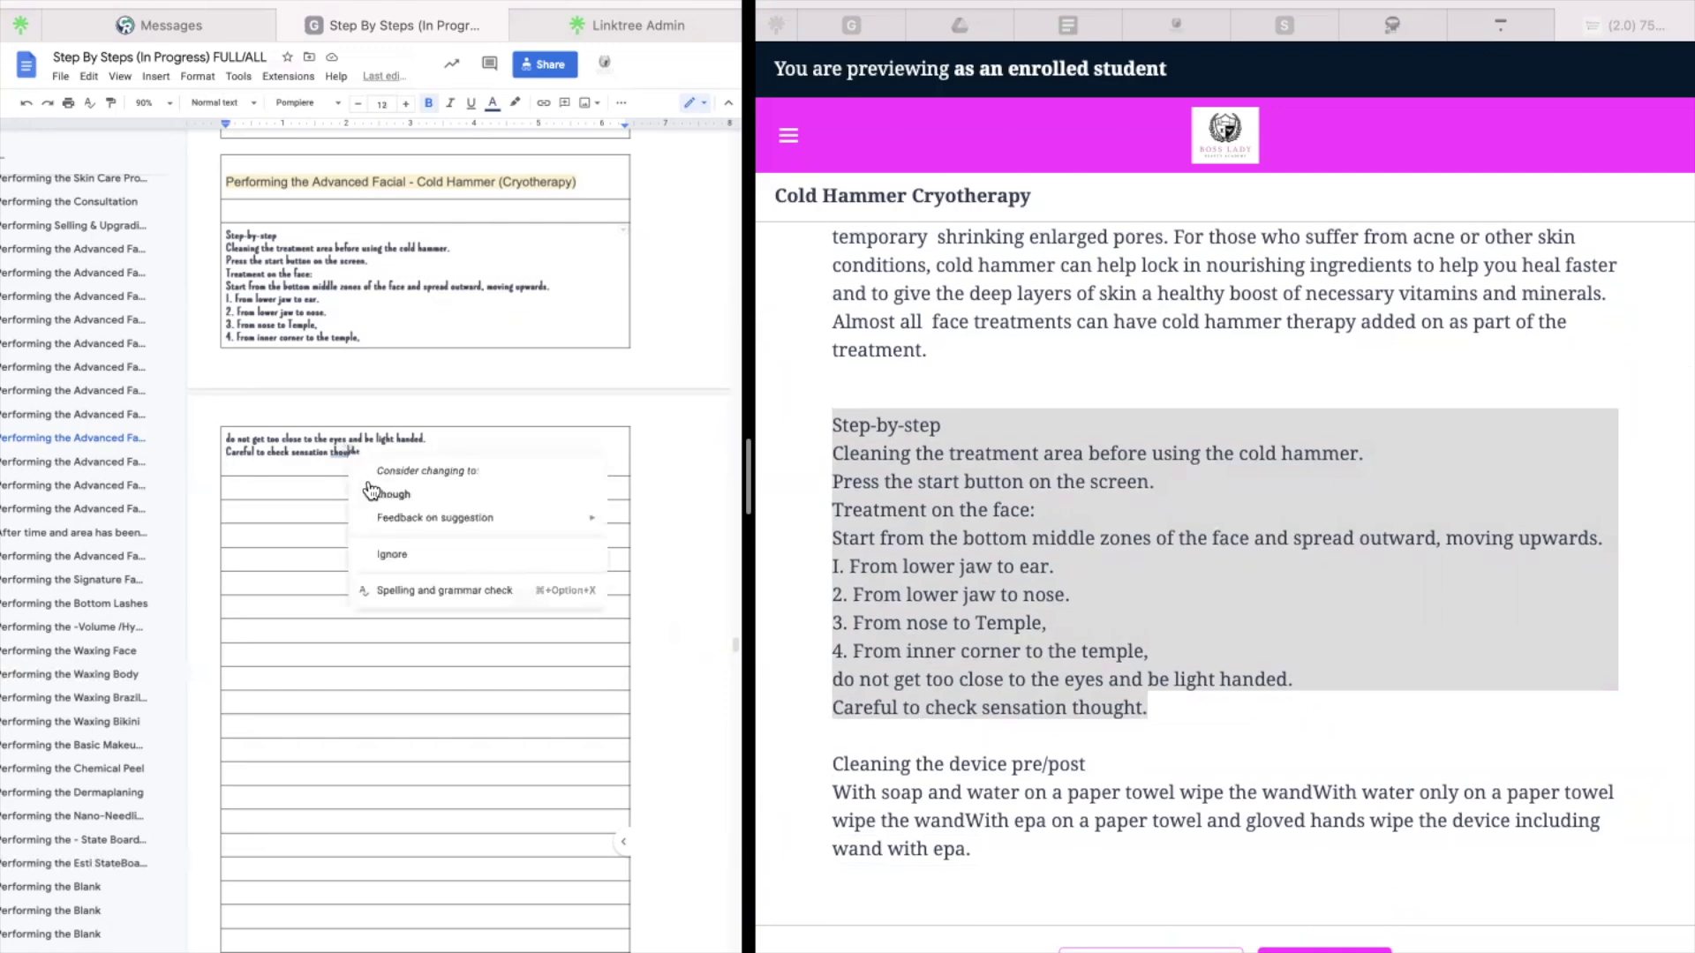
left_click(366, 488)
left_click(368, 485)
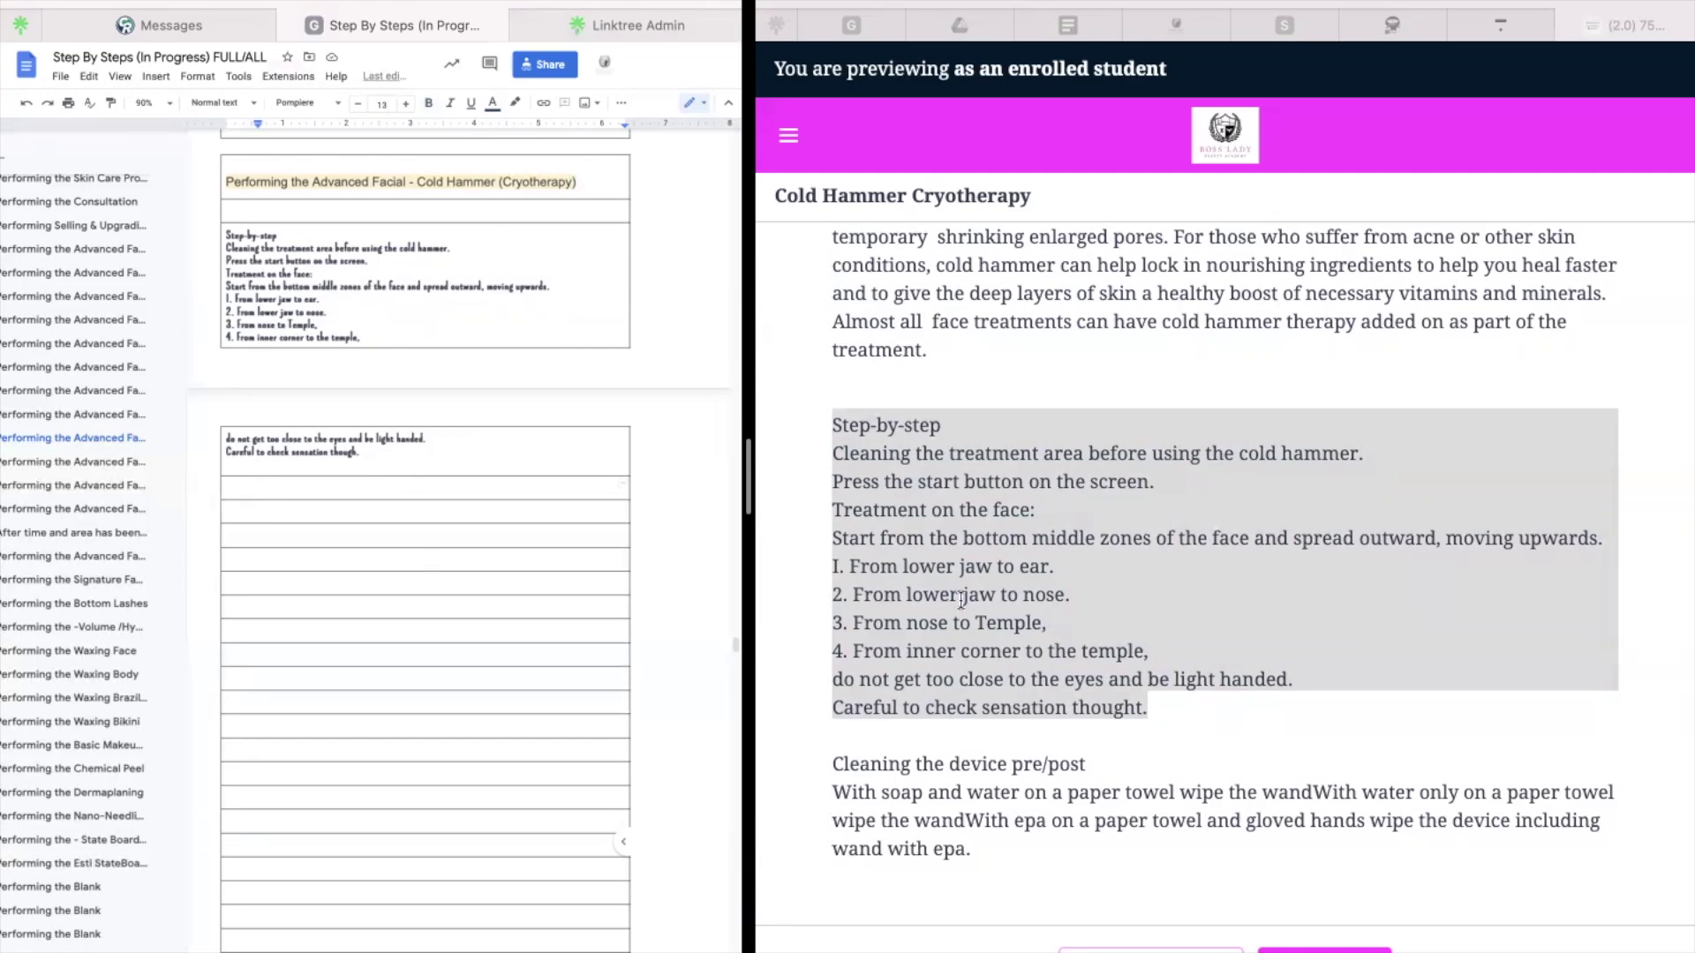
scroll(1006, 442, "up", 2)
scroll(1006, 442, "down", 5)
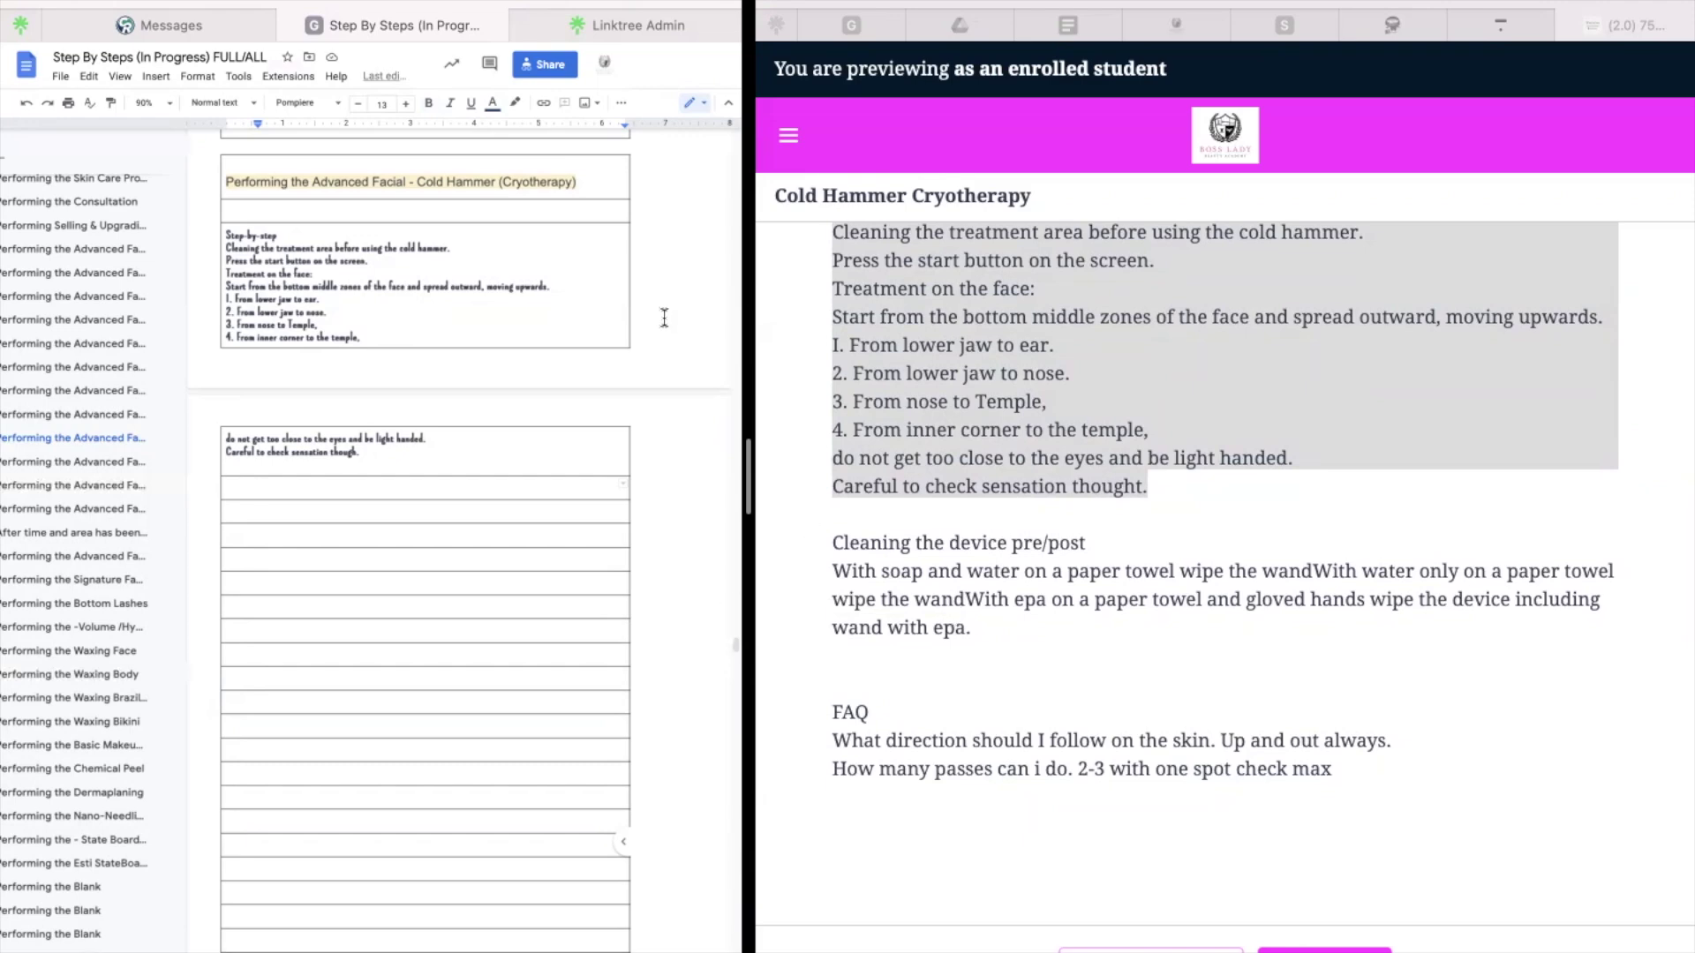
left_click_drag(473, 690, 473, 698)
Delete the empty rows left below the pasted Cold Hammer steps
left_click_drag(469, 919, 443, 518)
right_click(443, 517)
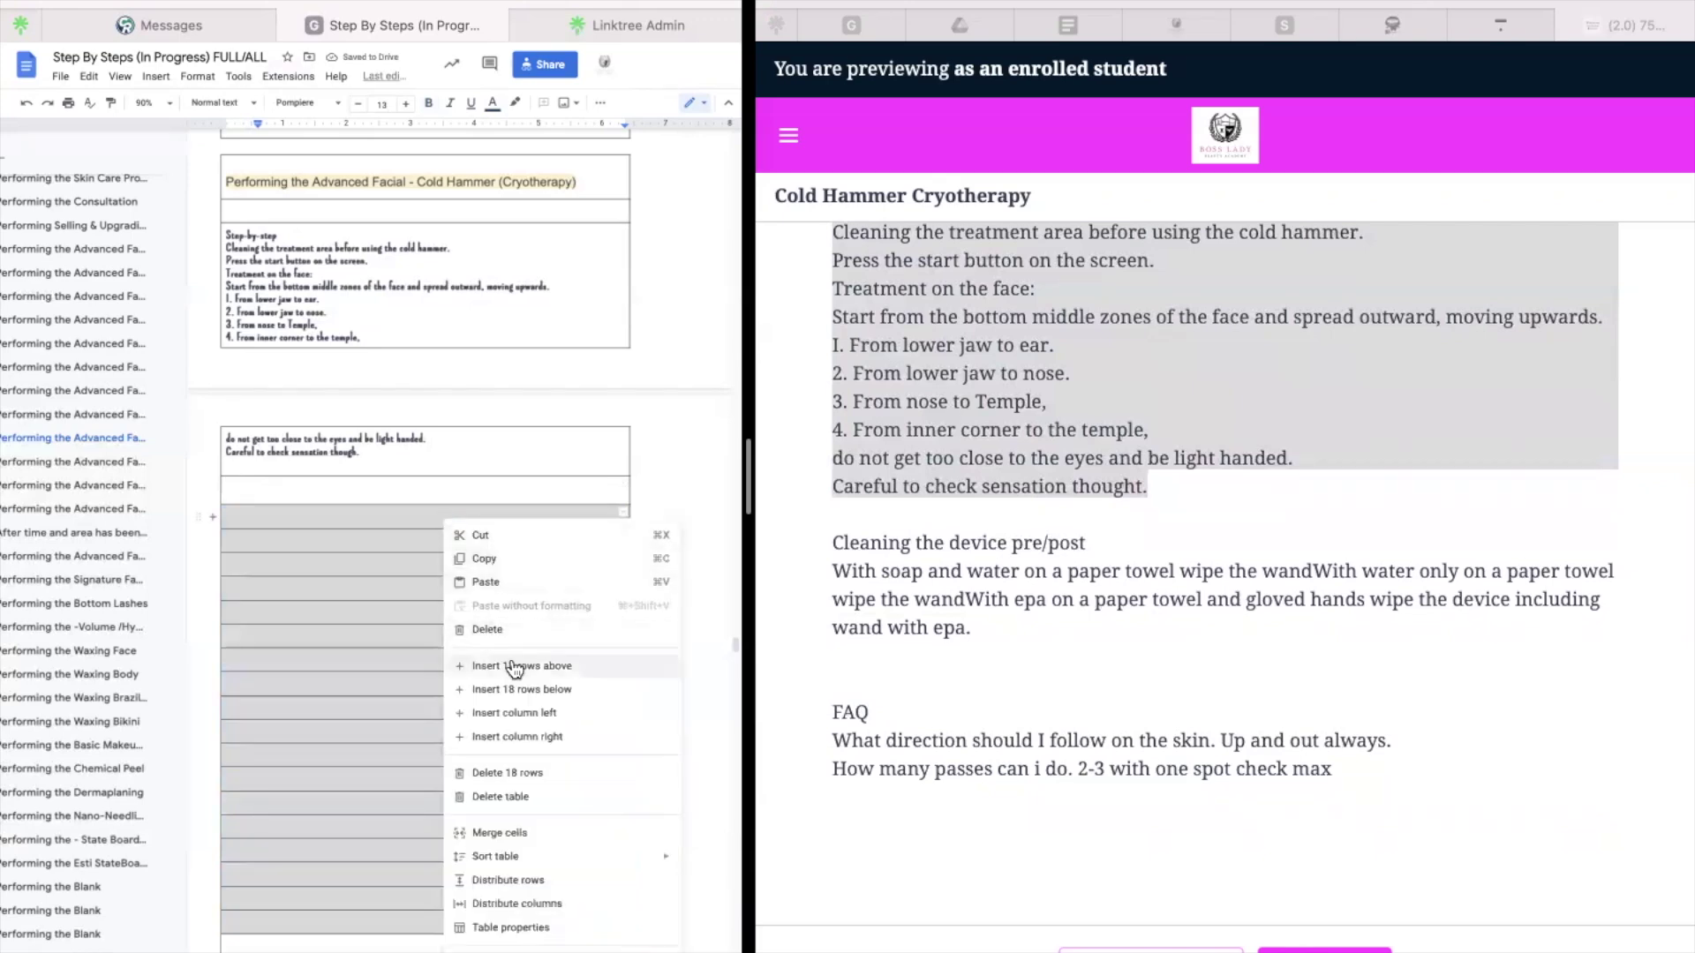
left_click(507, 773)
left_click_drag(516, 911, 473, 502)
right_click(473, 502)
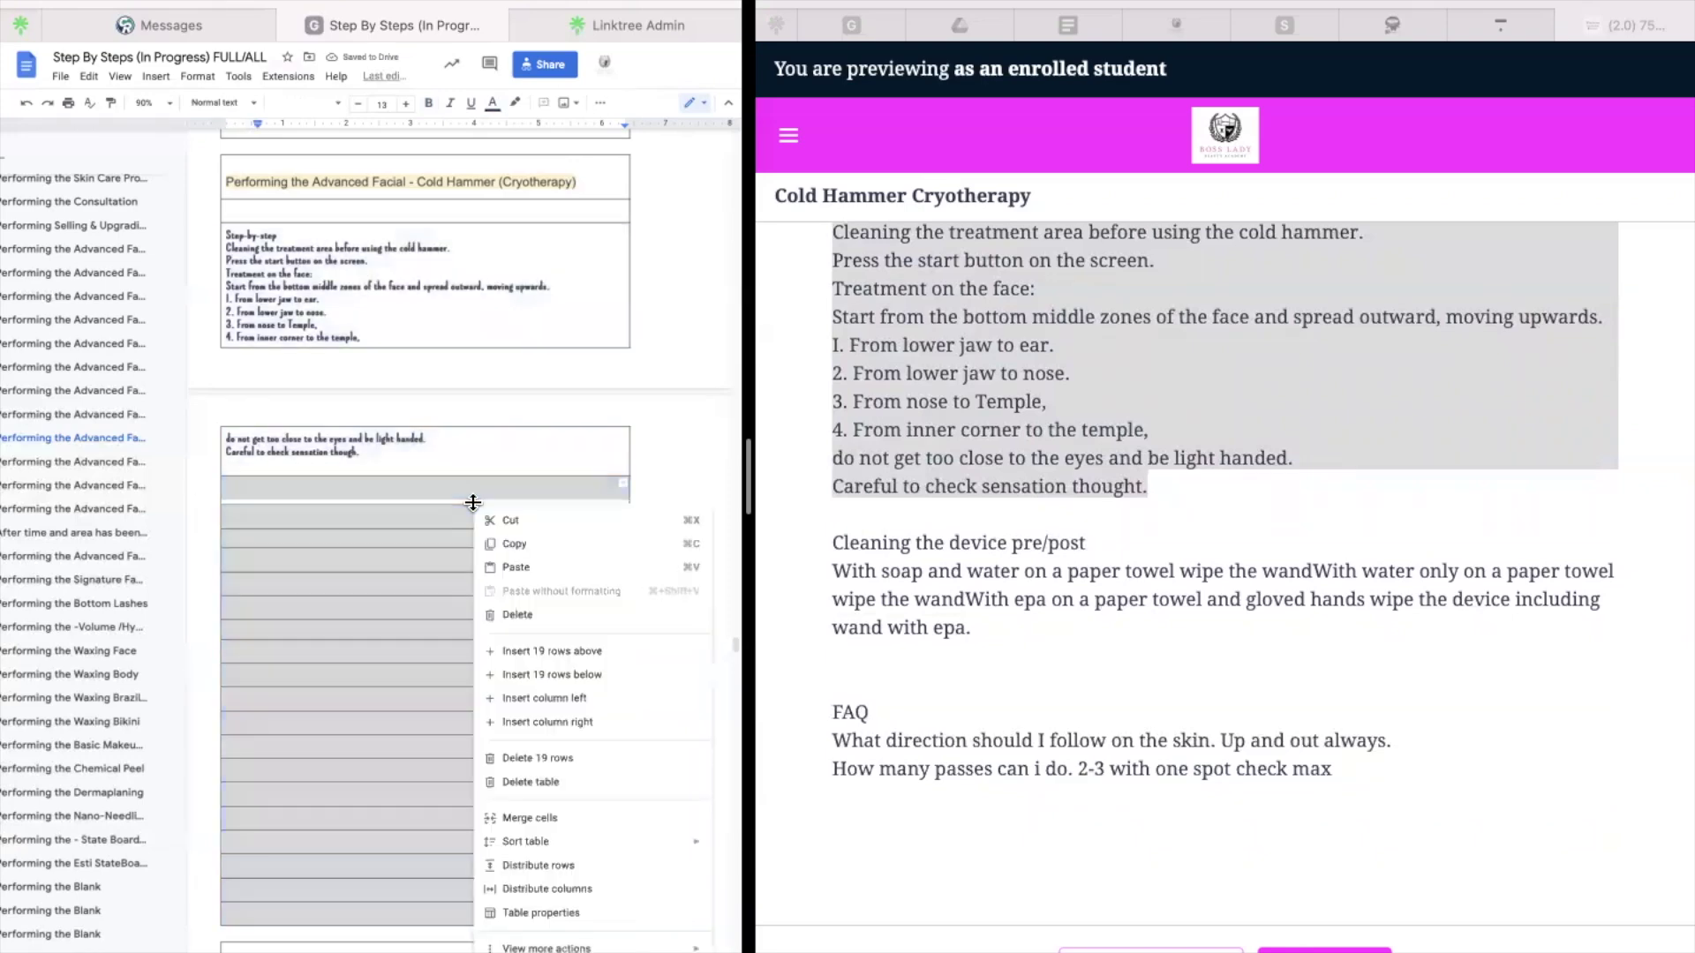
left_click(559, 782)
Undo the accidental Cold Hammer table deletion and delete the empty table above Radio Frequency
scroll(643, 707, "up", 5)
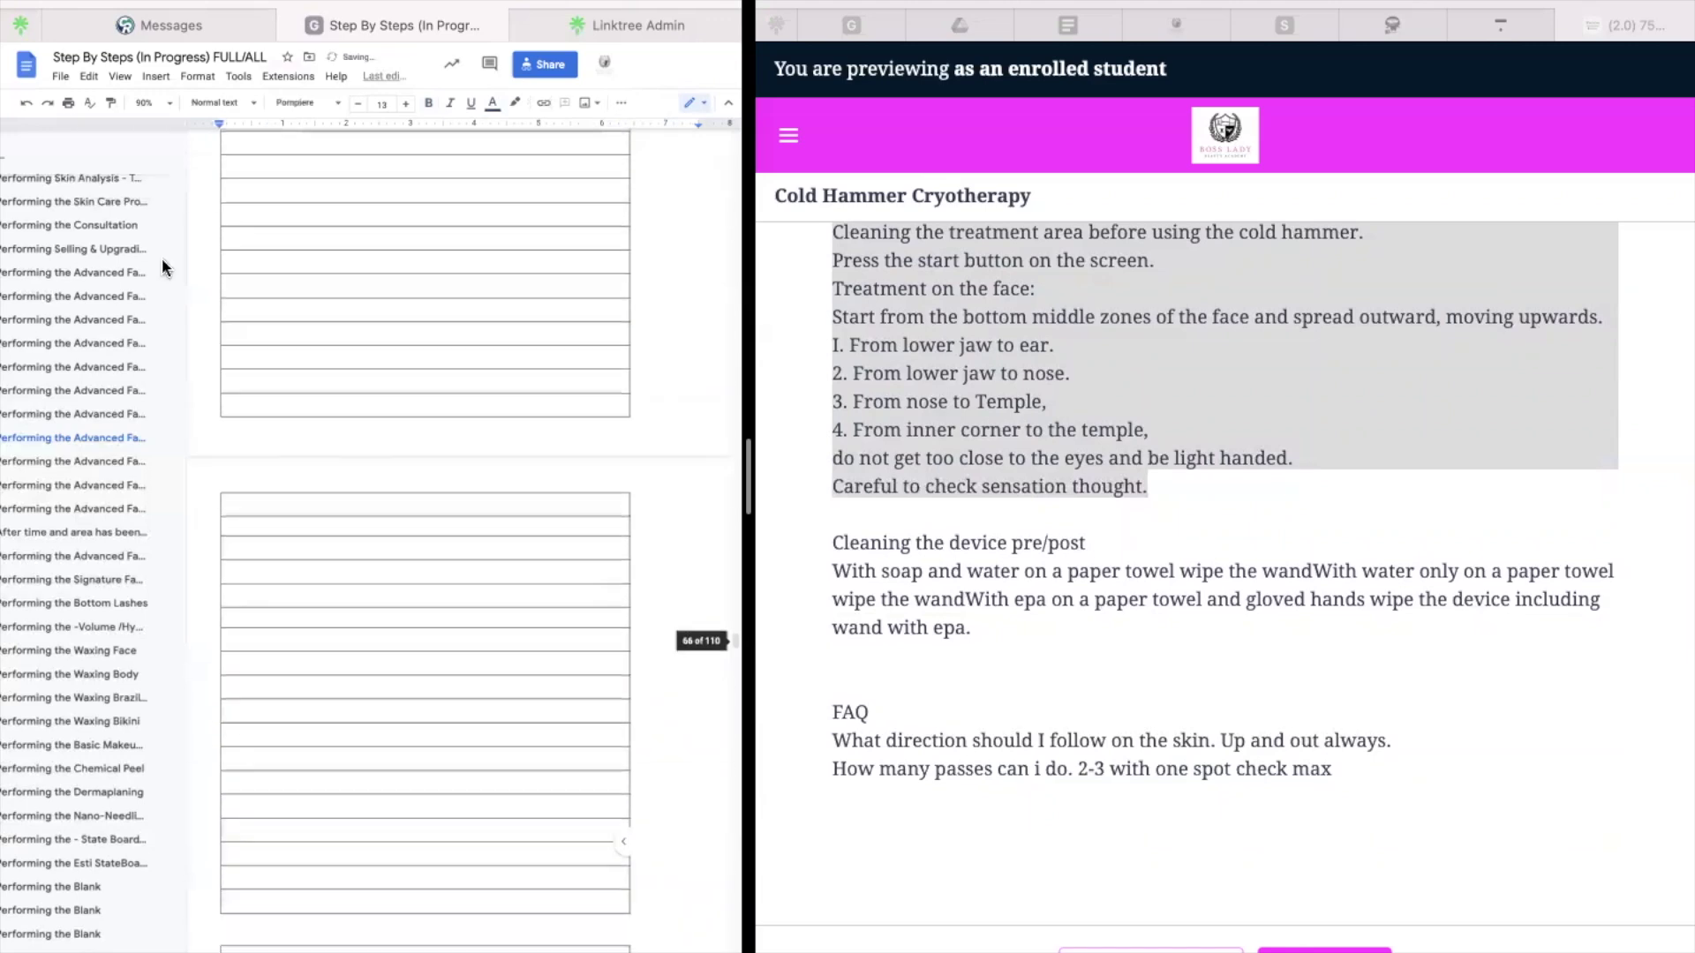
left_click(25, 104)
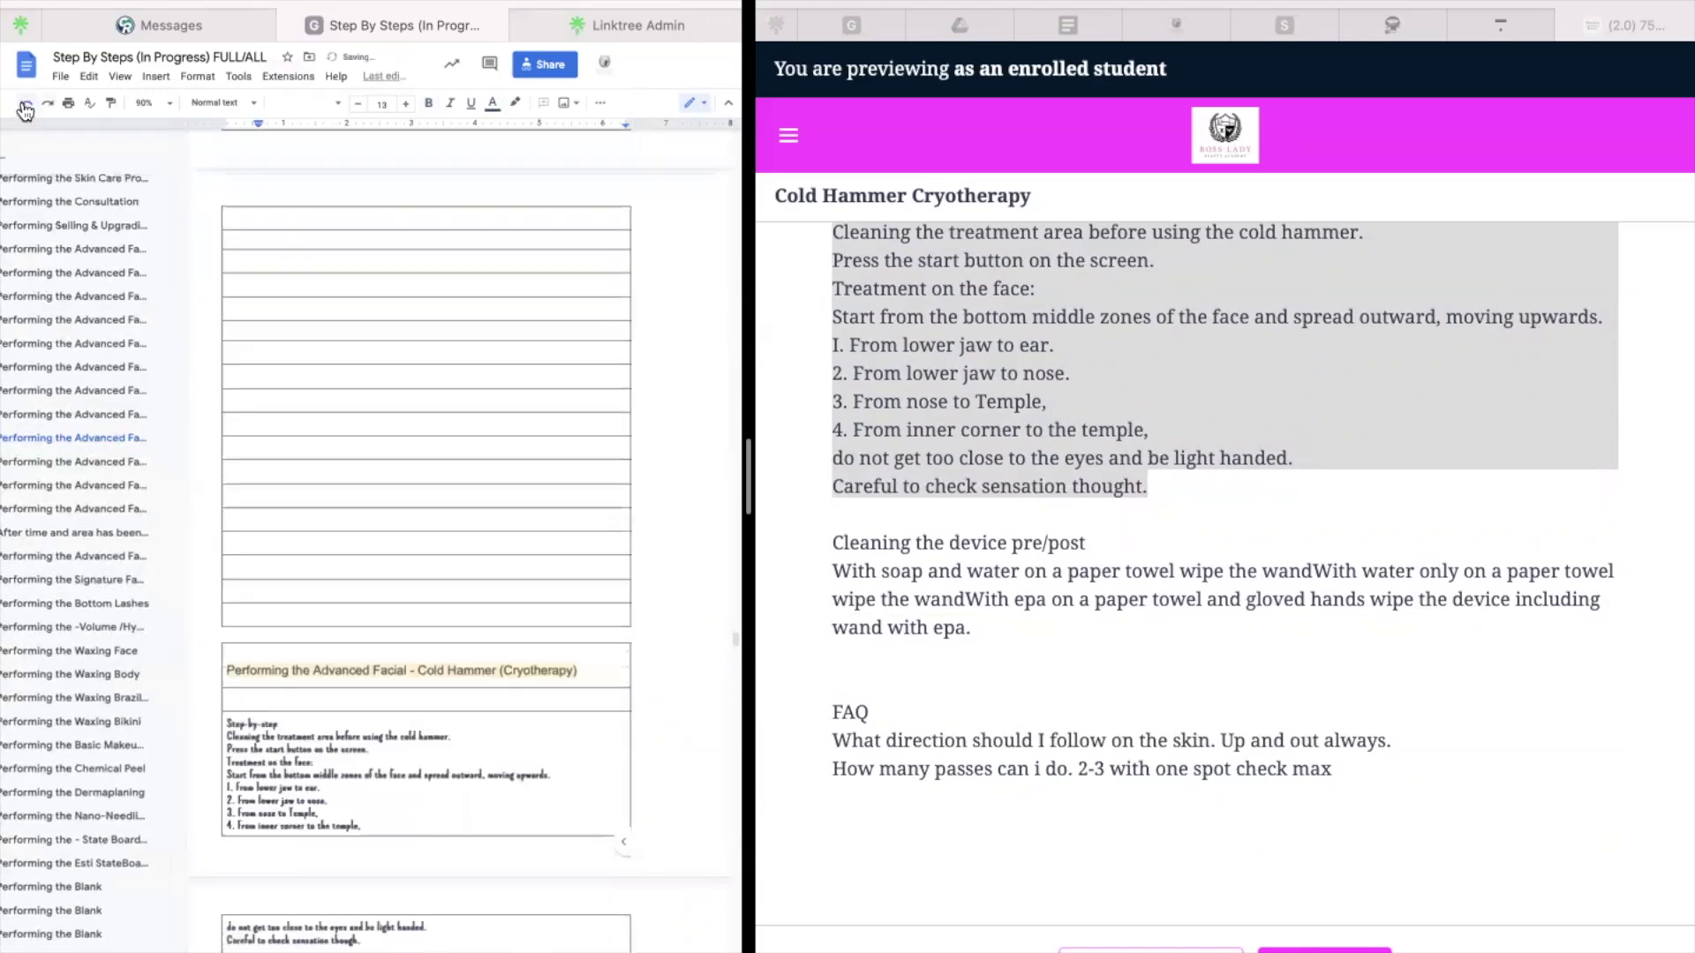
scroll(528, 781, "down", 5)
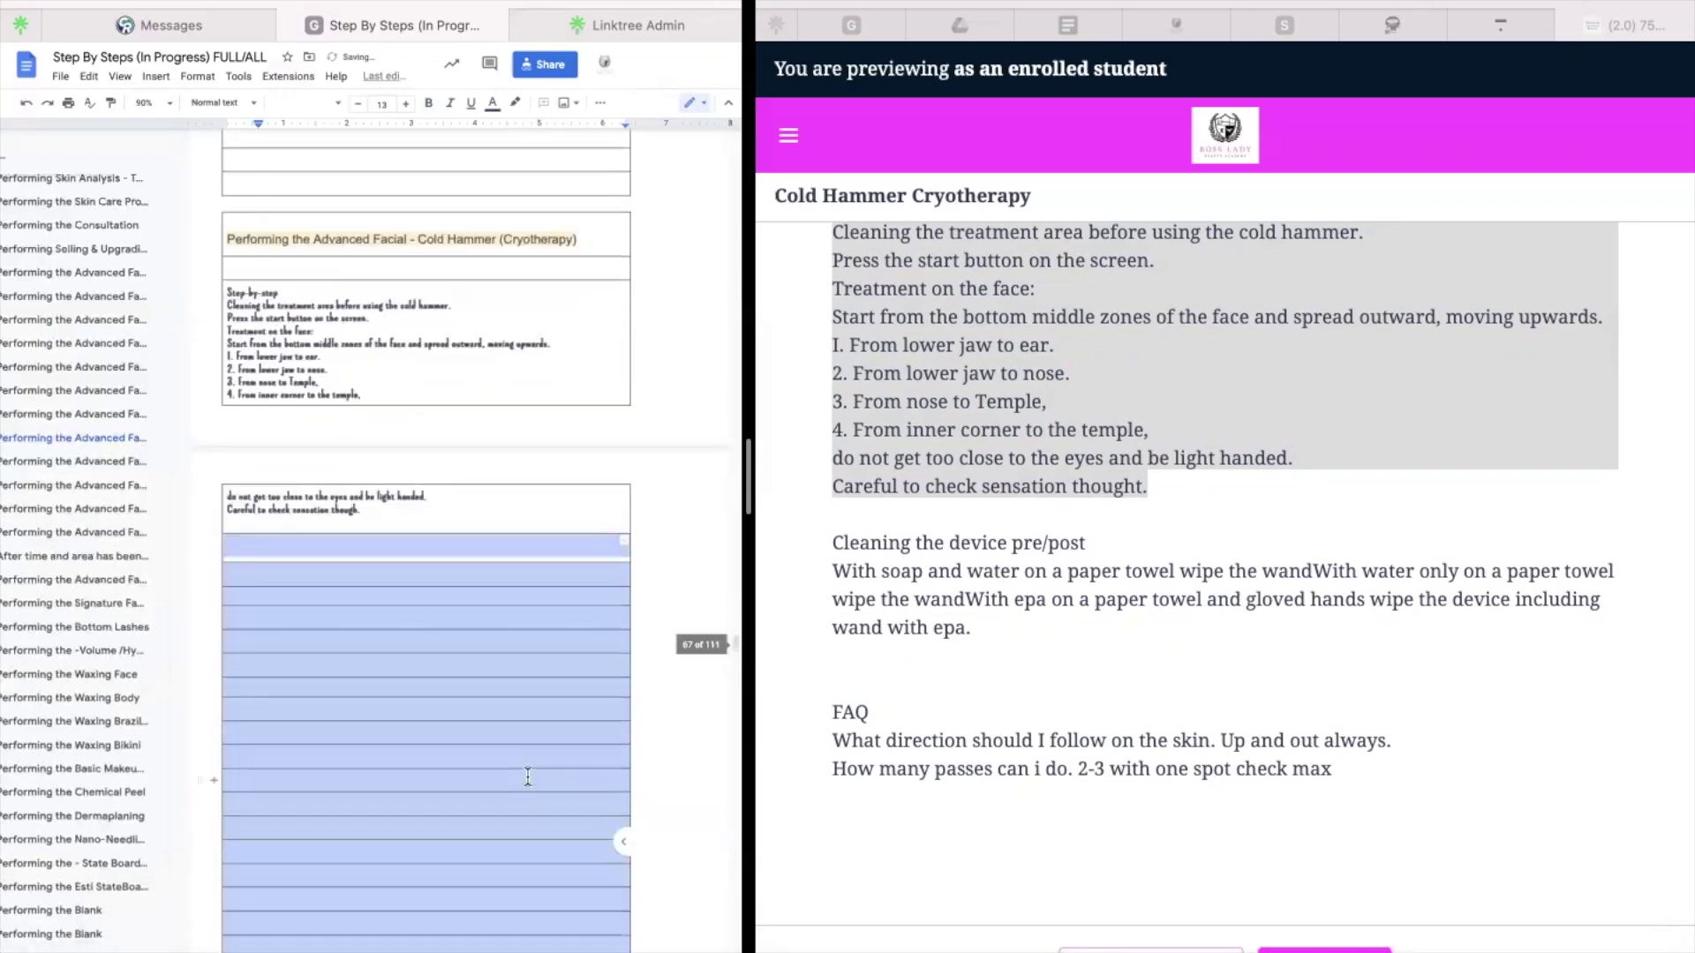
right_click(530, 774)
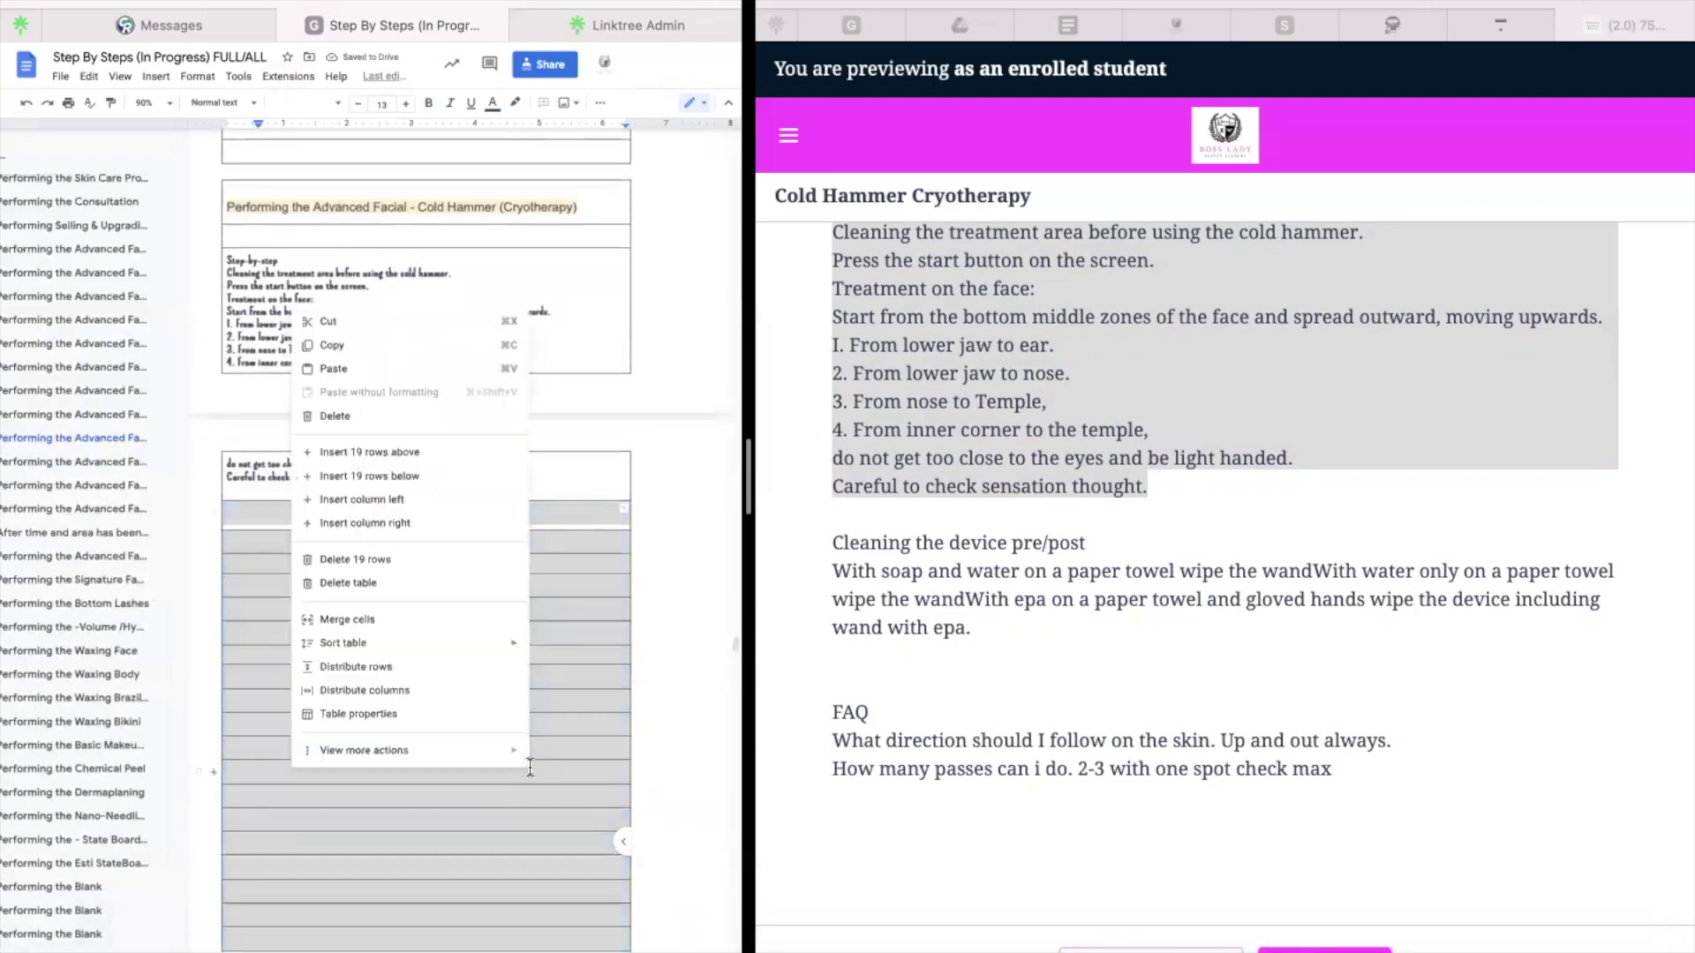
left_click(397, 558)
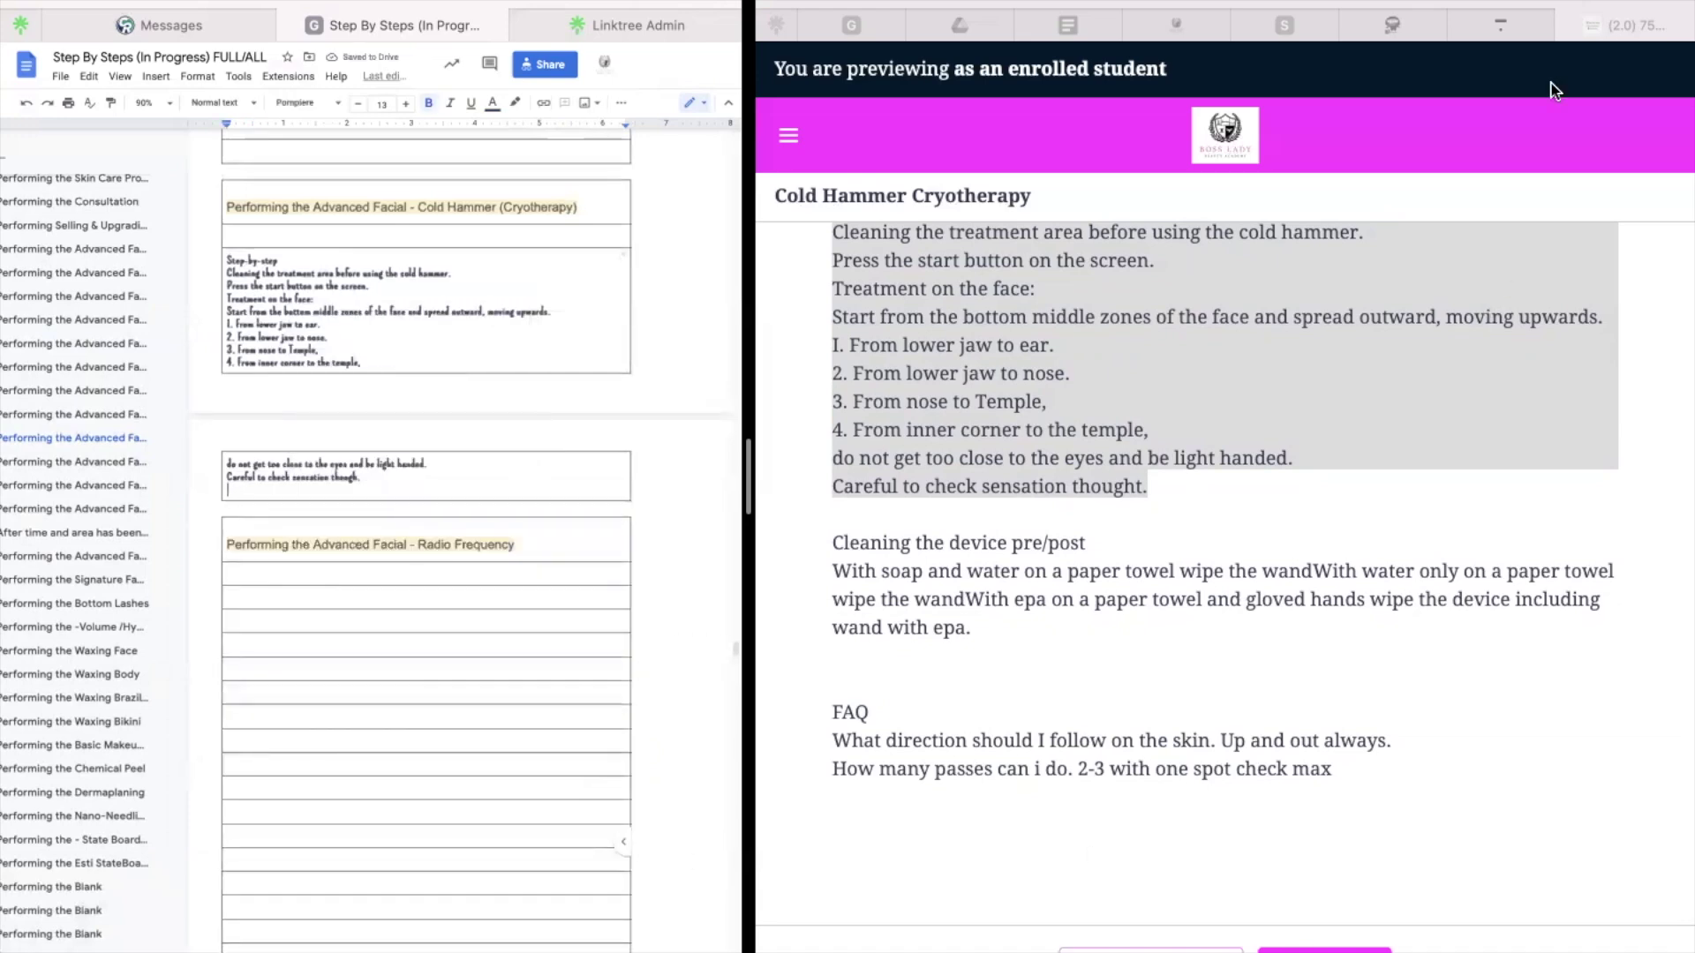
scroll(1352, 484, "up", 3)
scroll(1353, 484, "down", 3)
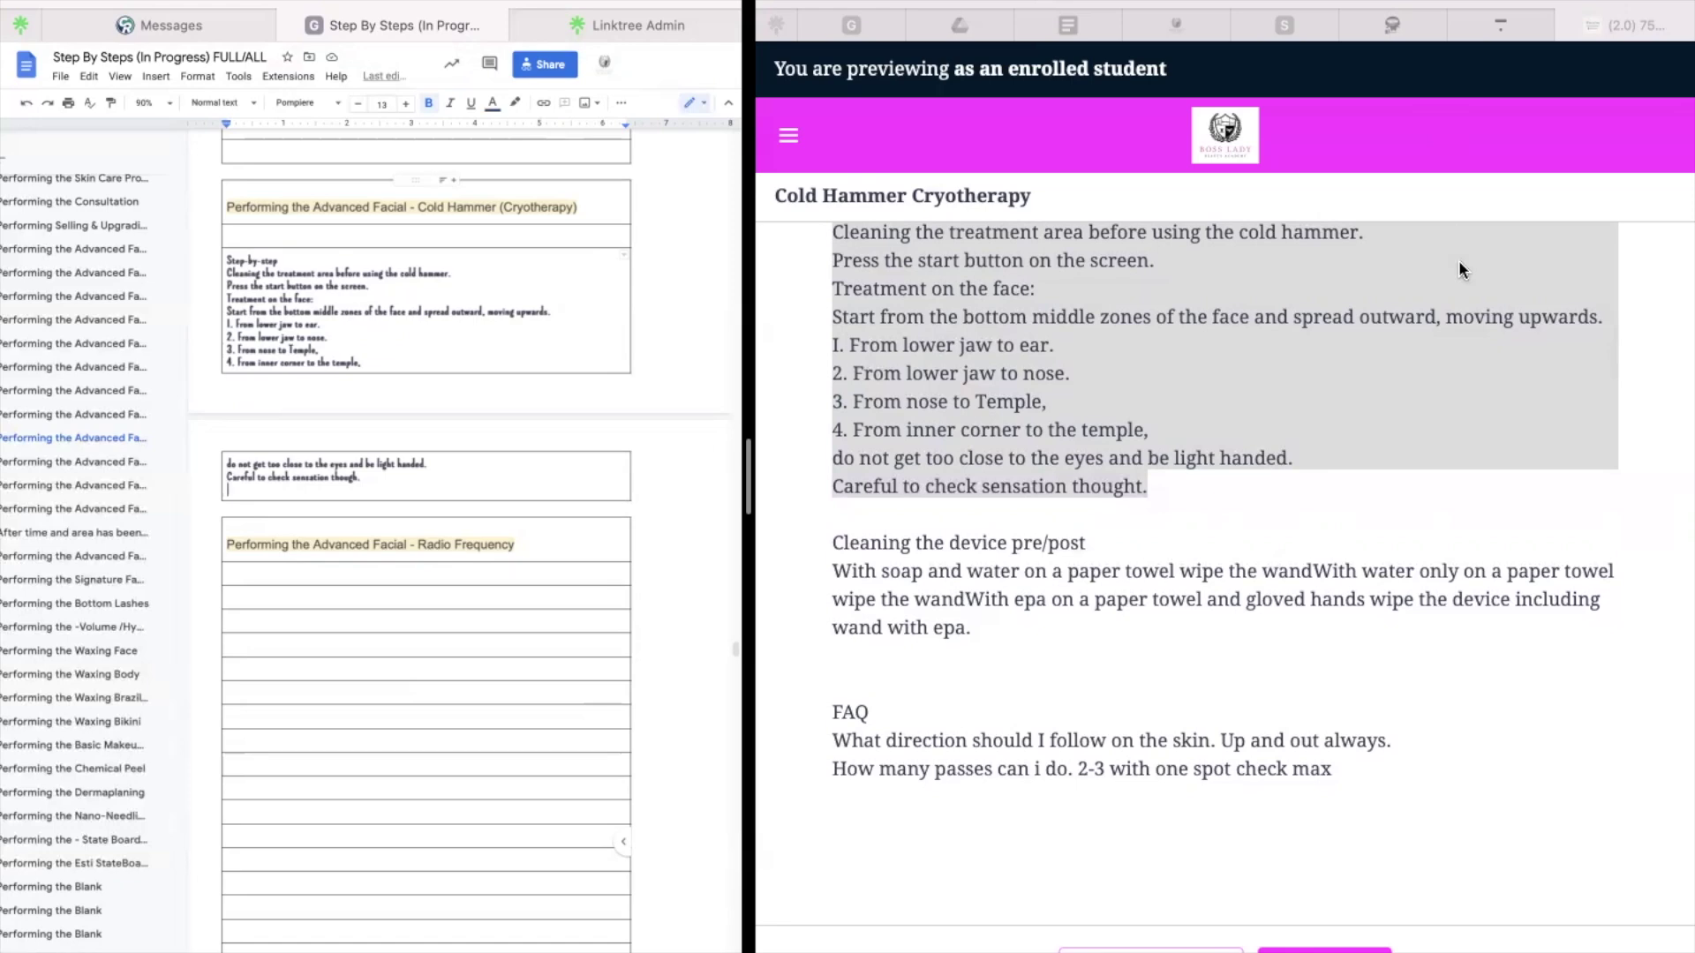
scroll(1458, 474, "up", 3)
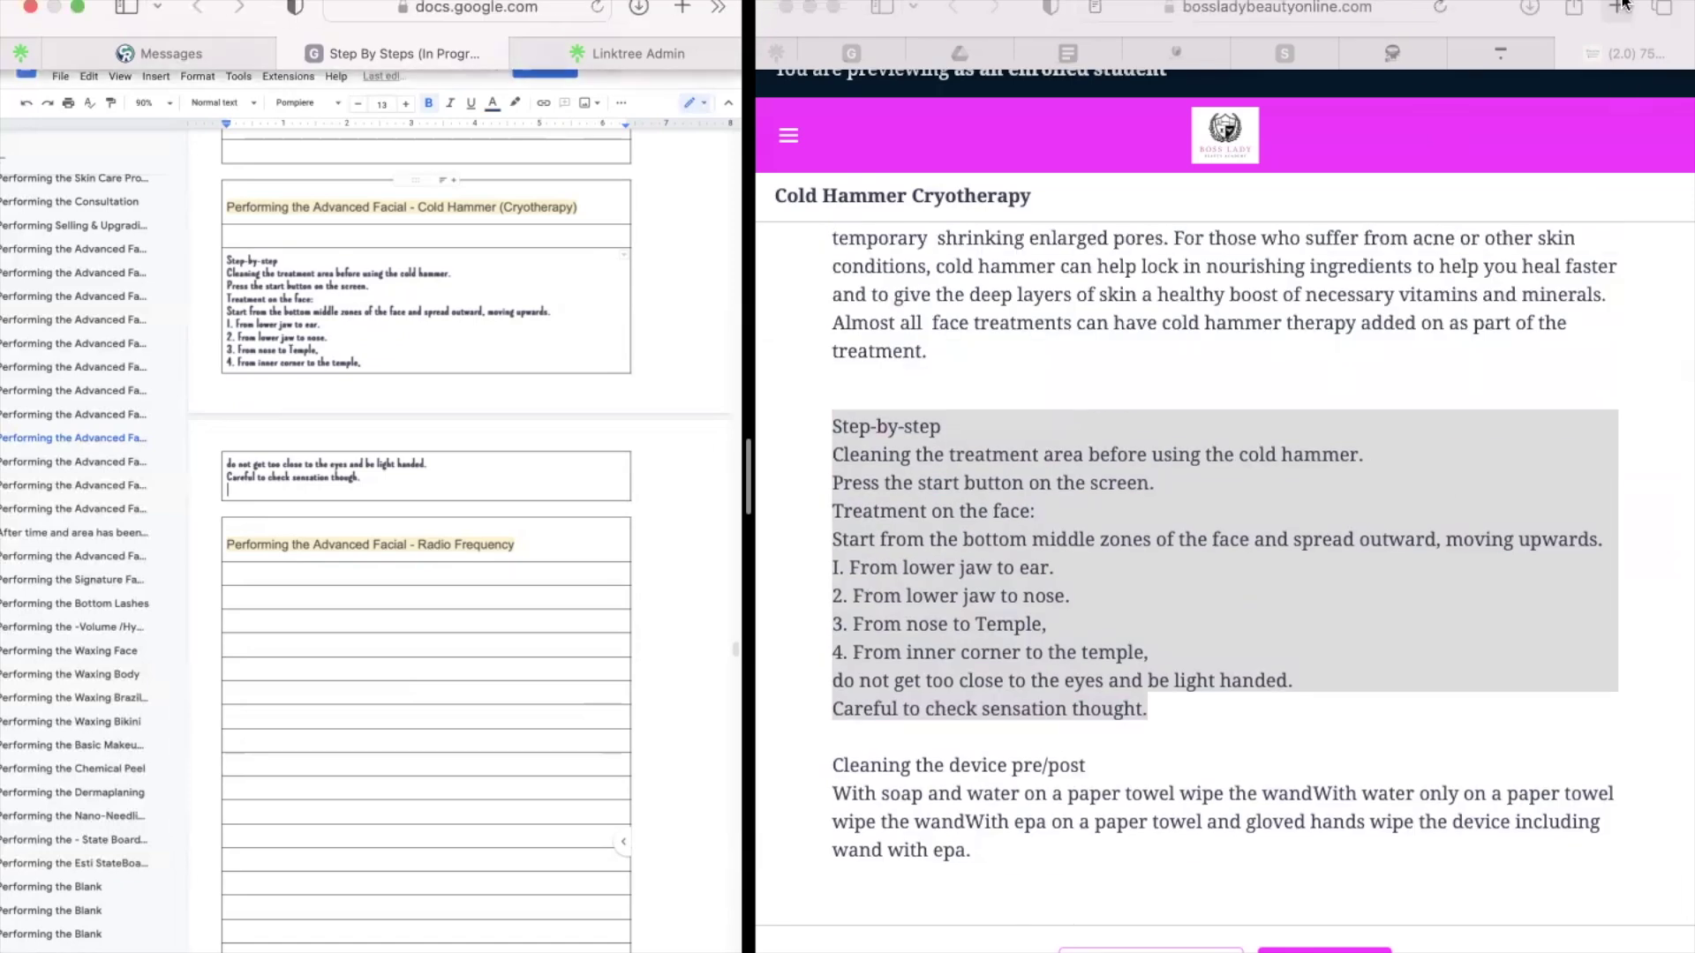
Search Google in a new tab for 'using cold hammer on the face'
left_click(1620, 6)
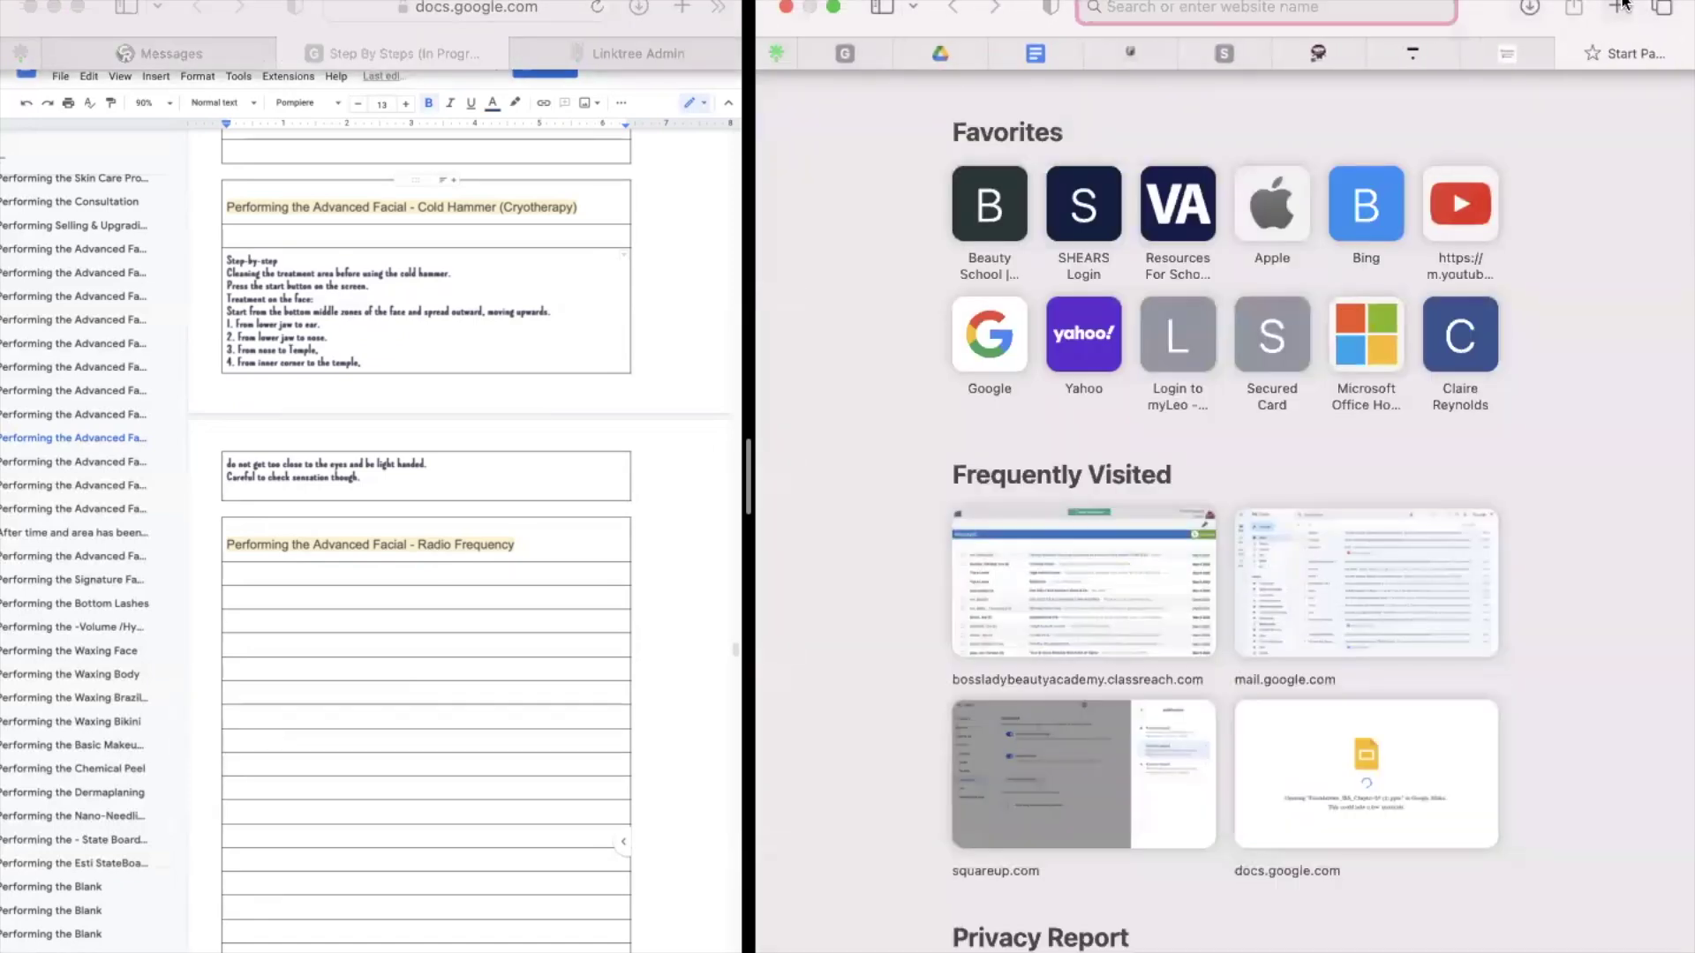
type("using cold")
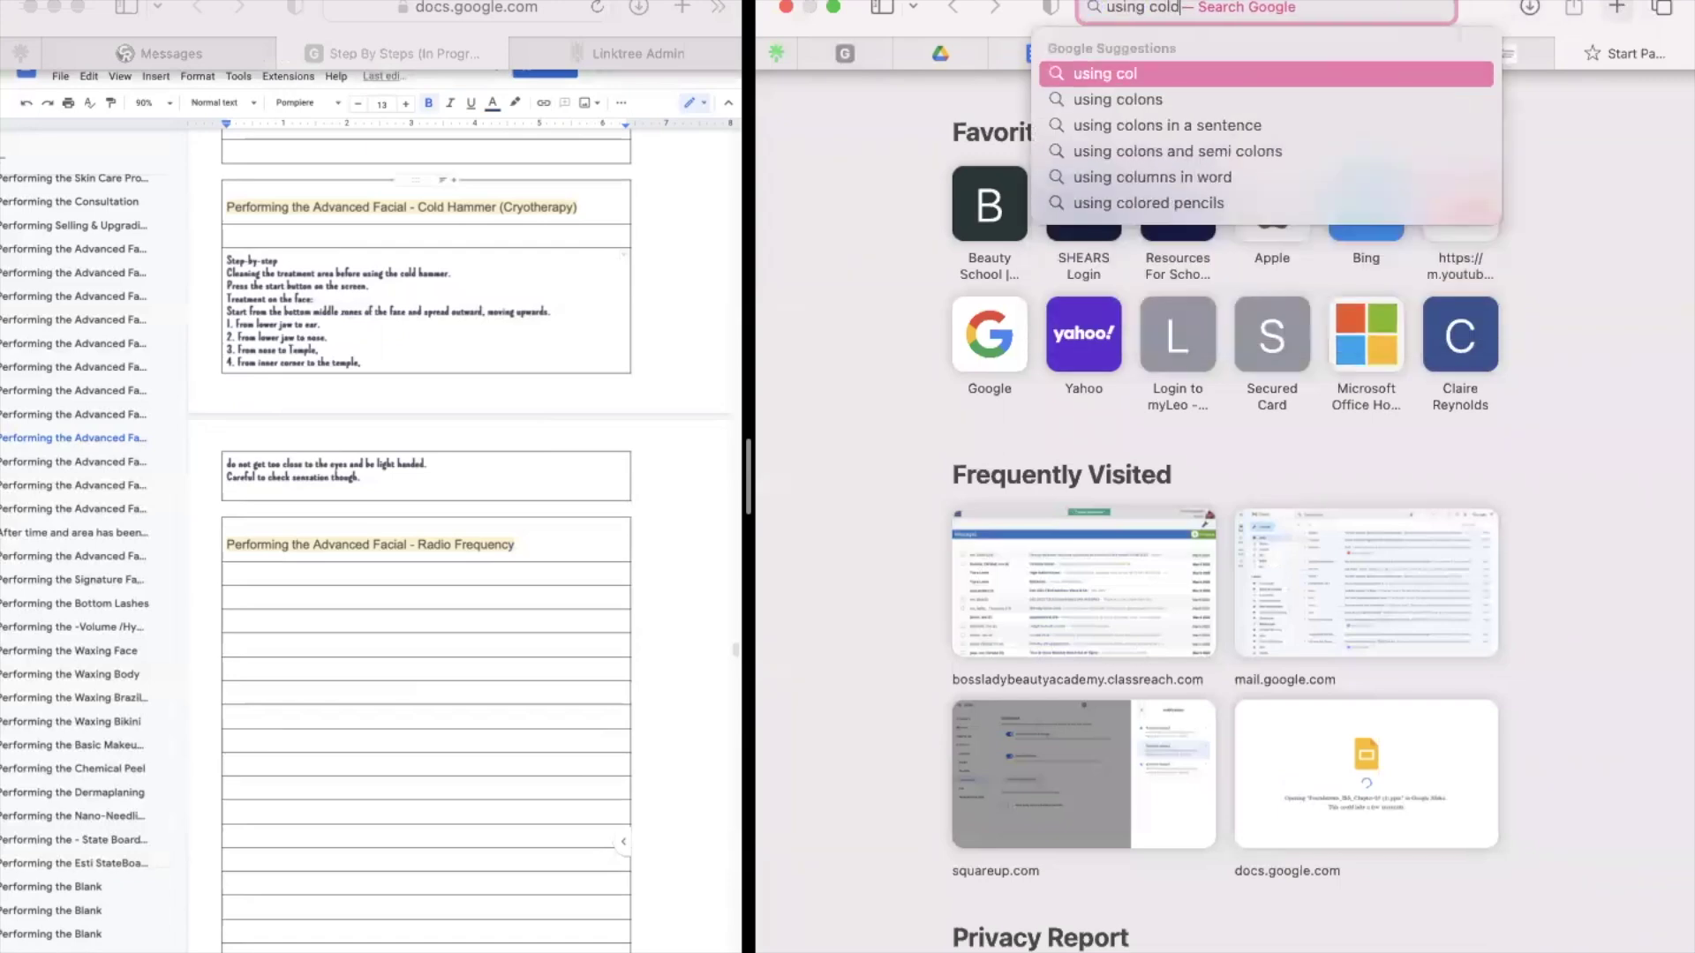
type(" happen")
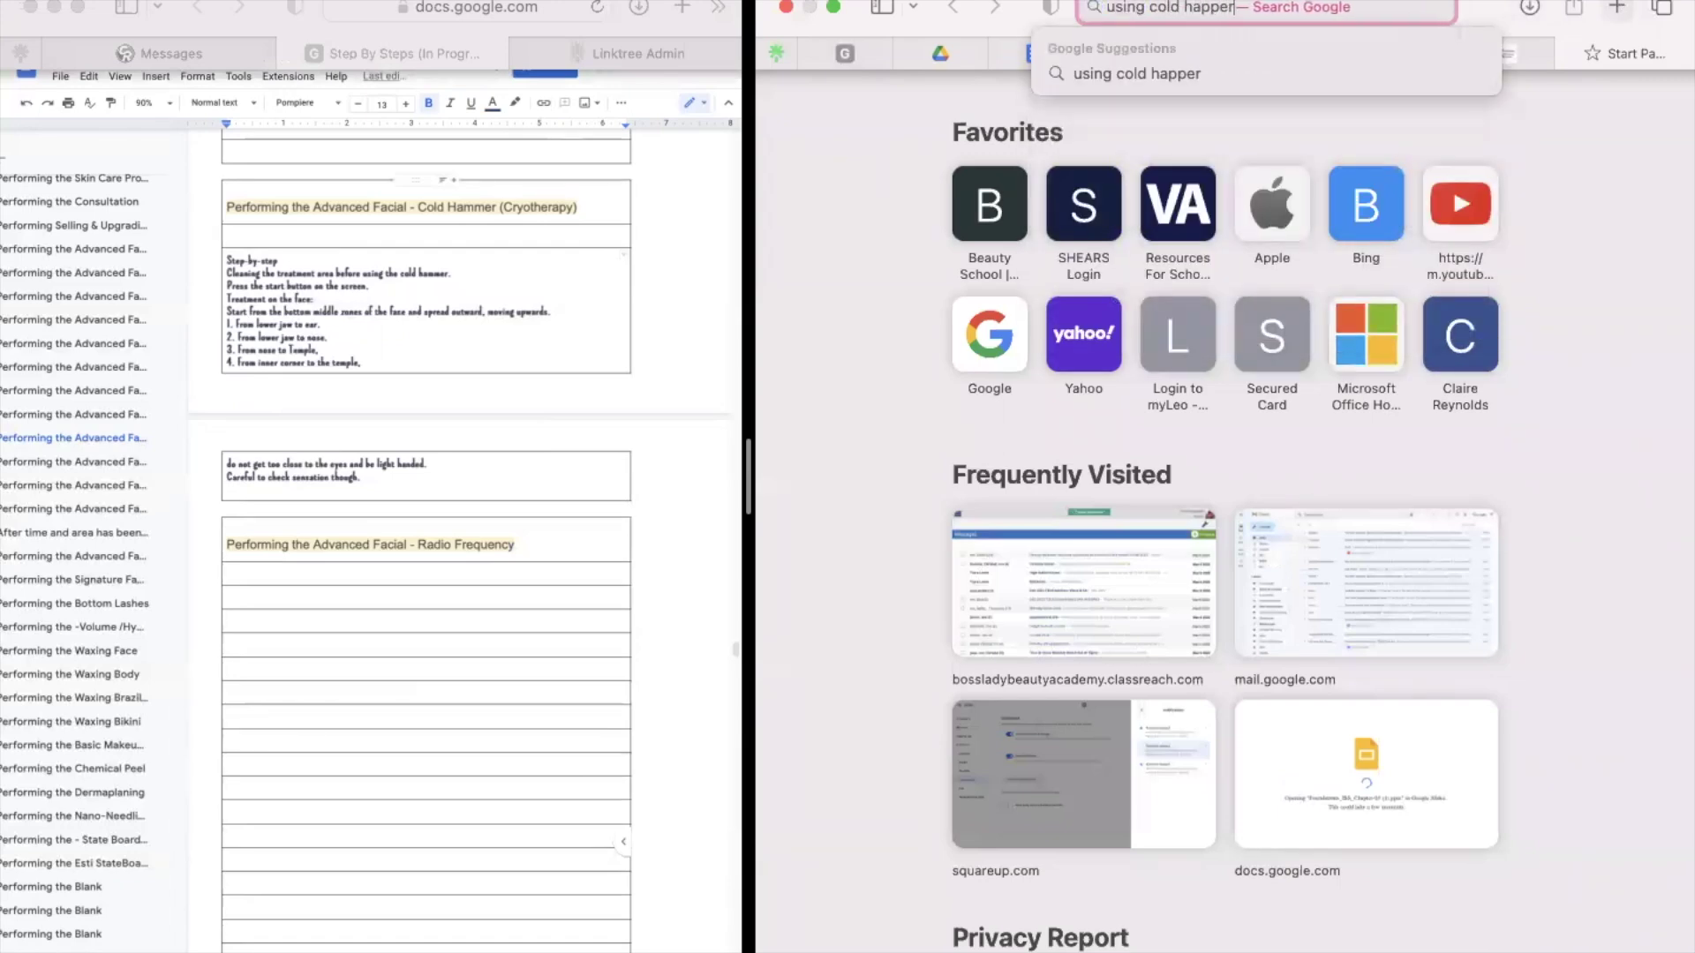
key("BackSpace")
key("BackSpace")
key("BackSpace")
key("BackSpace")
key("BackSpace")
type("amm")
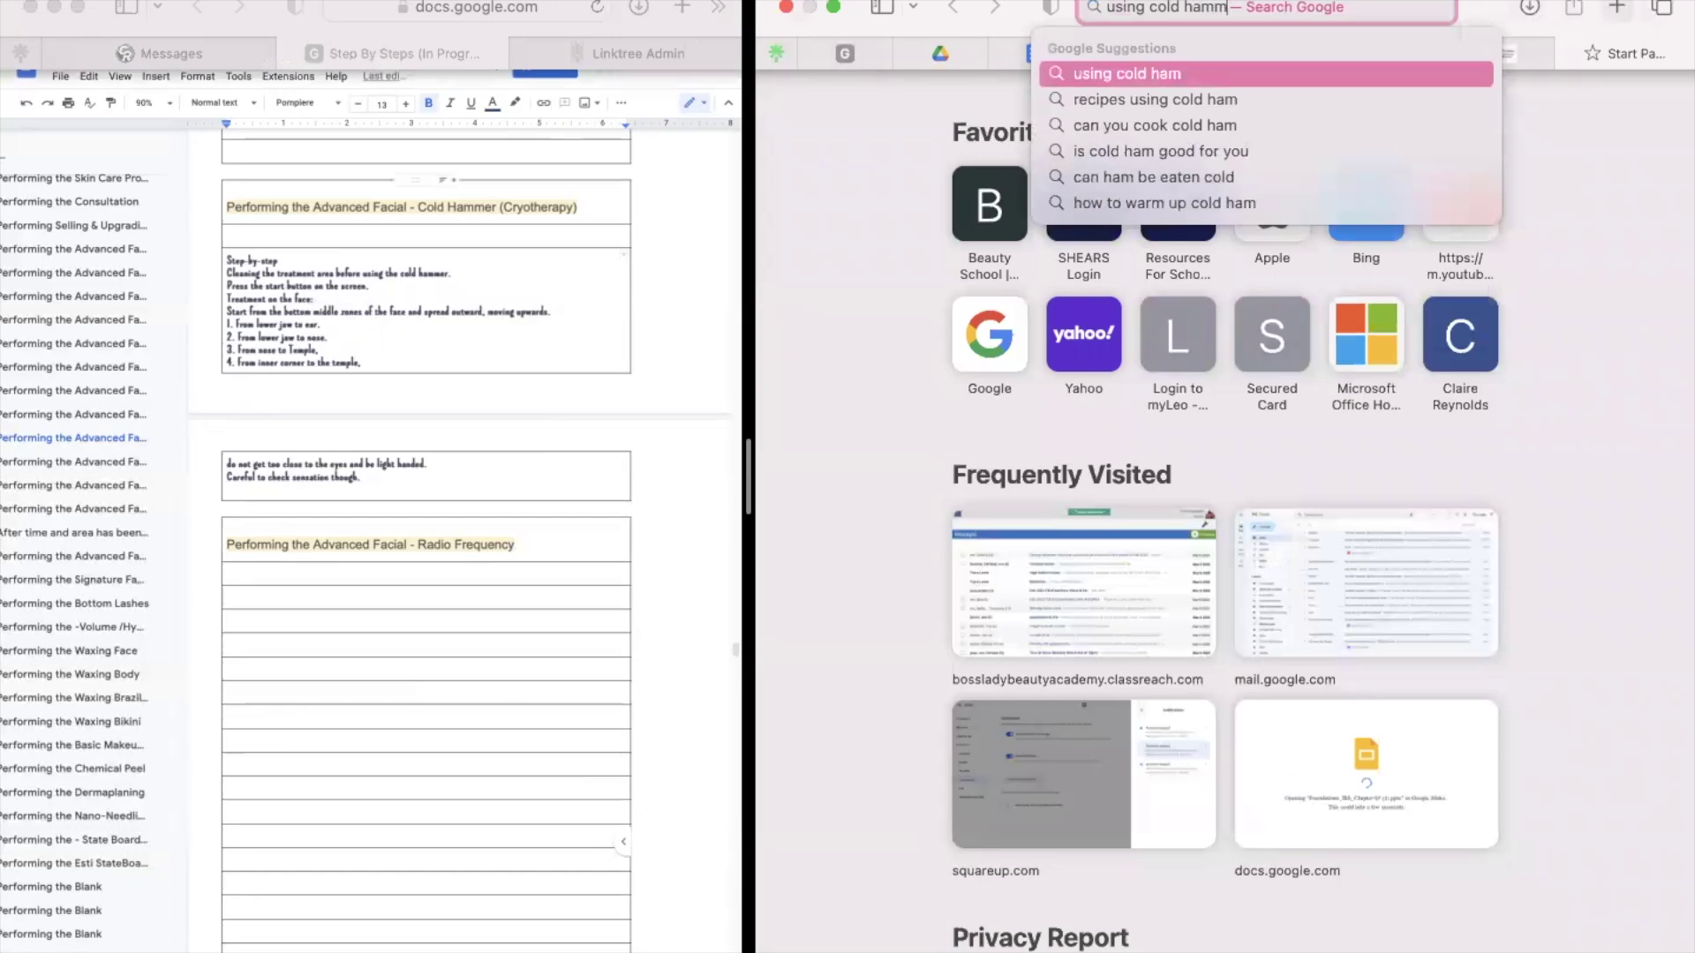
type("er on the face")
key("Return")
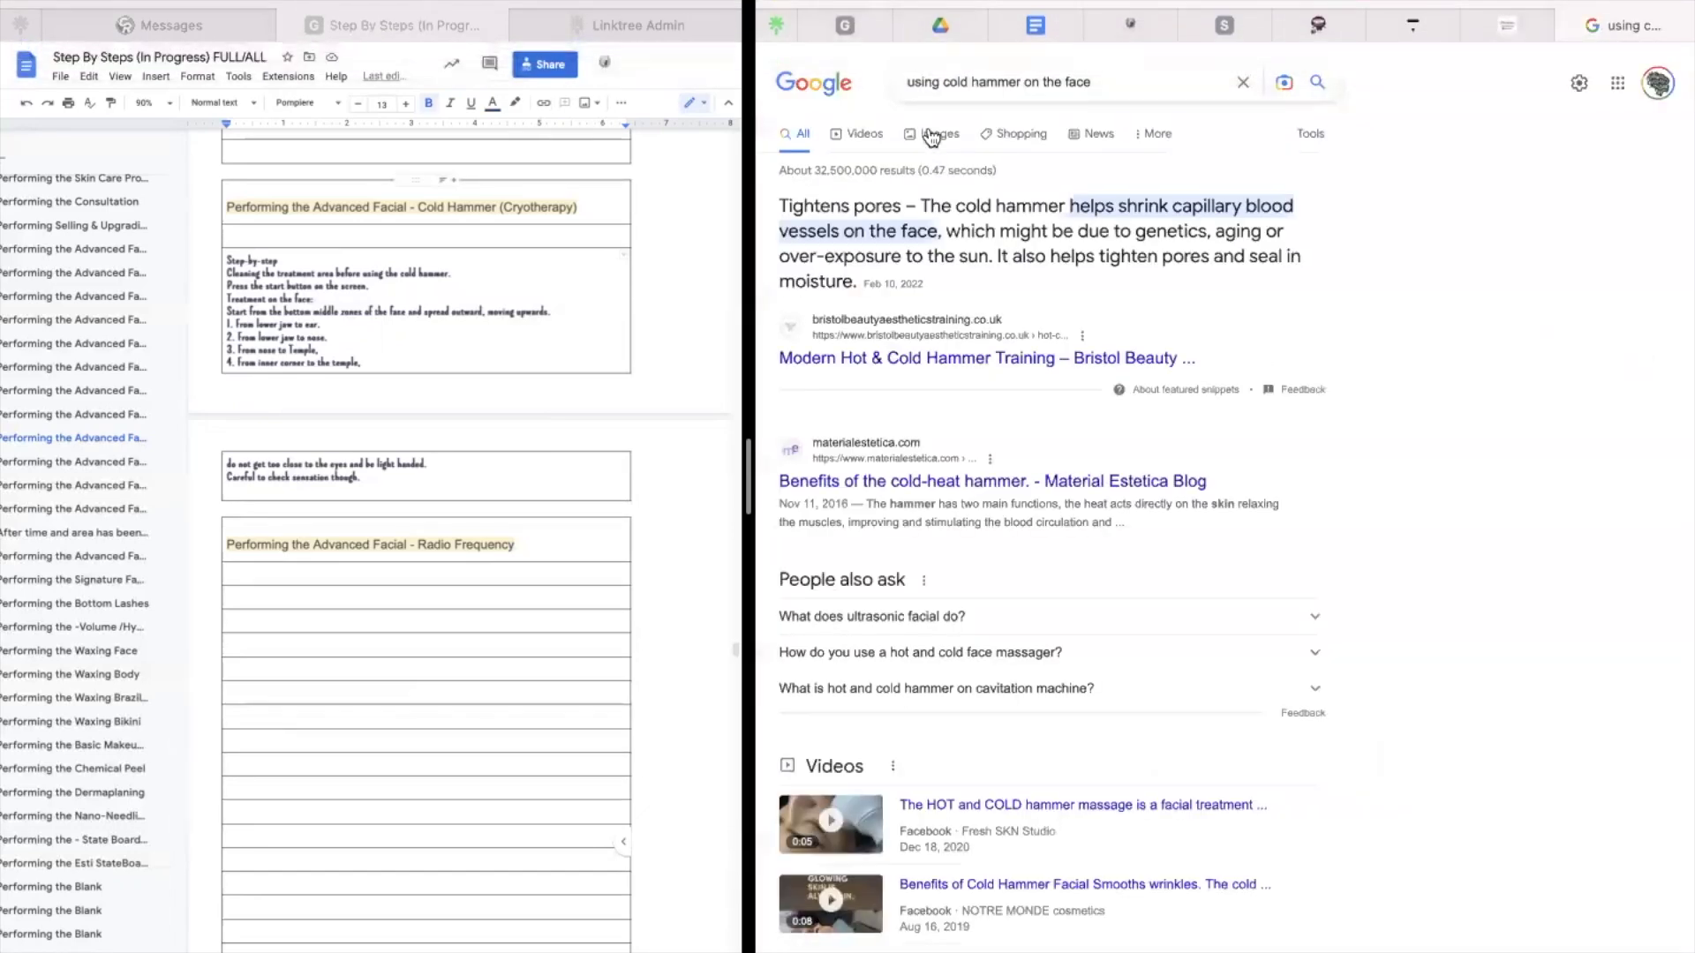
Switch to video results and open the CP Skin & Beauty cold hammer facial video
left_click(931, 137)
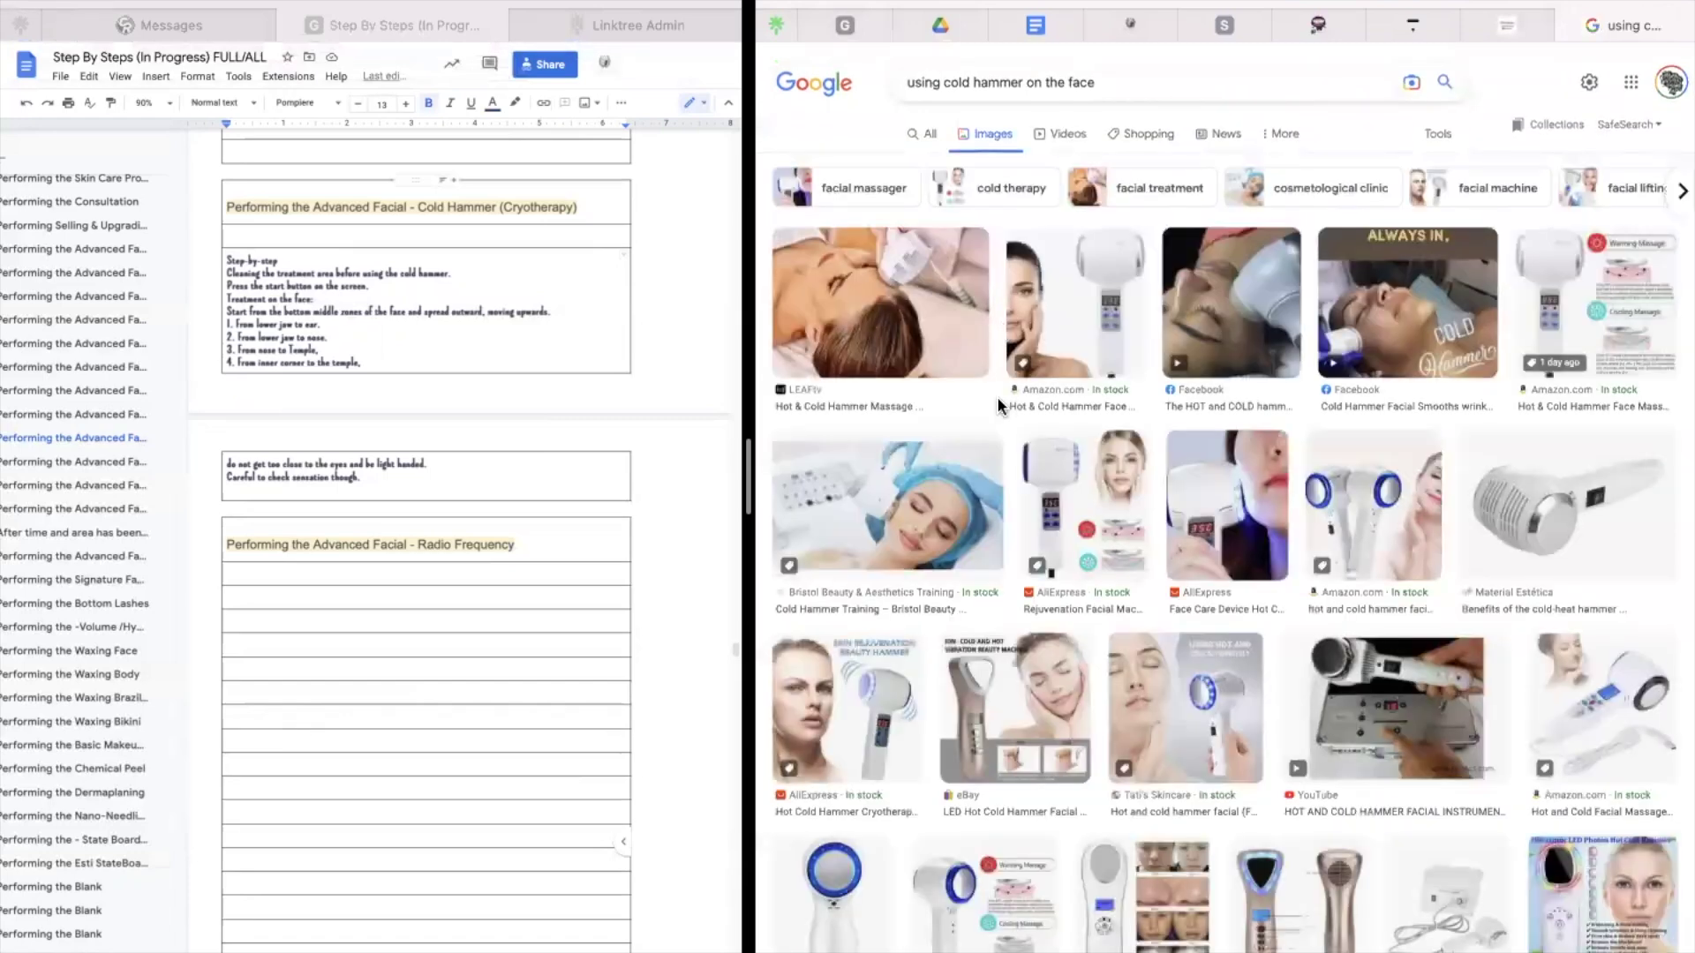
left_click(1077, 132)
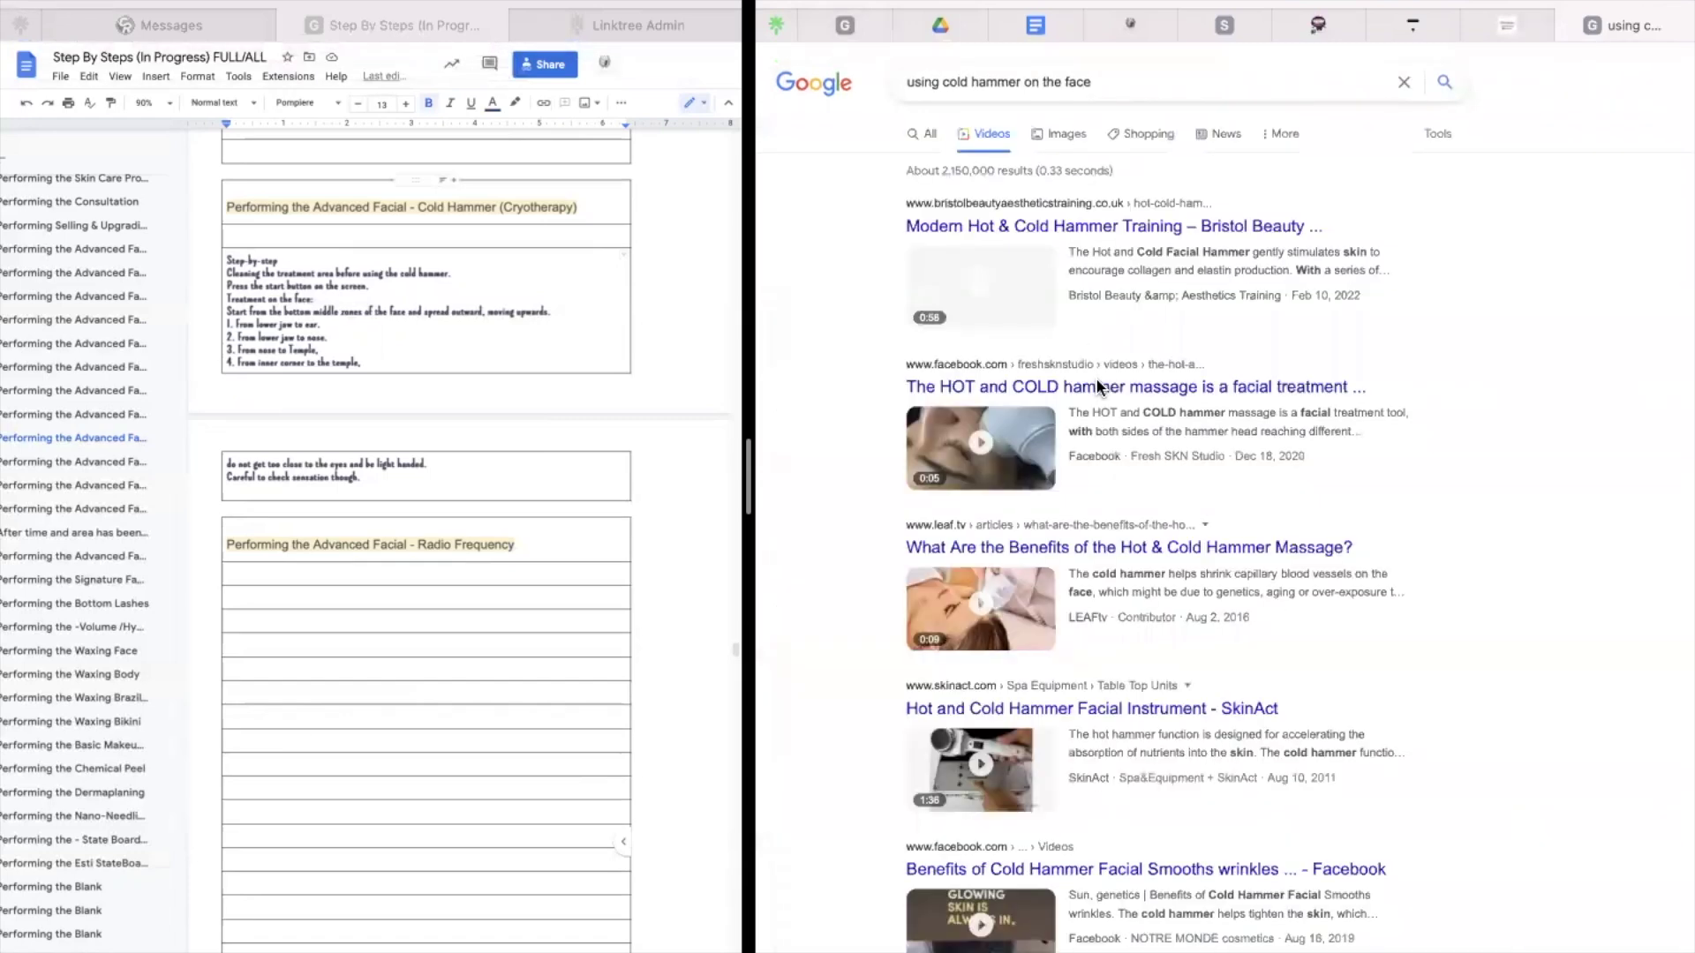
scroll(1112, 479, "down", 3)
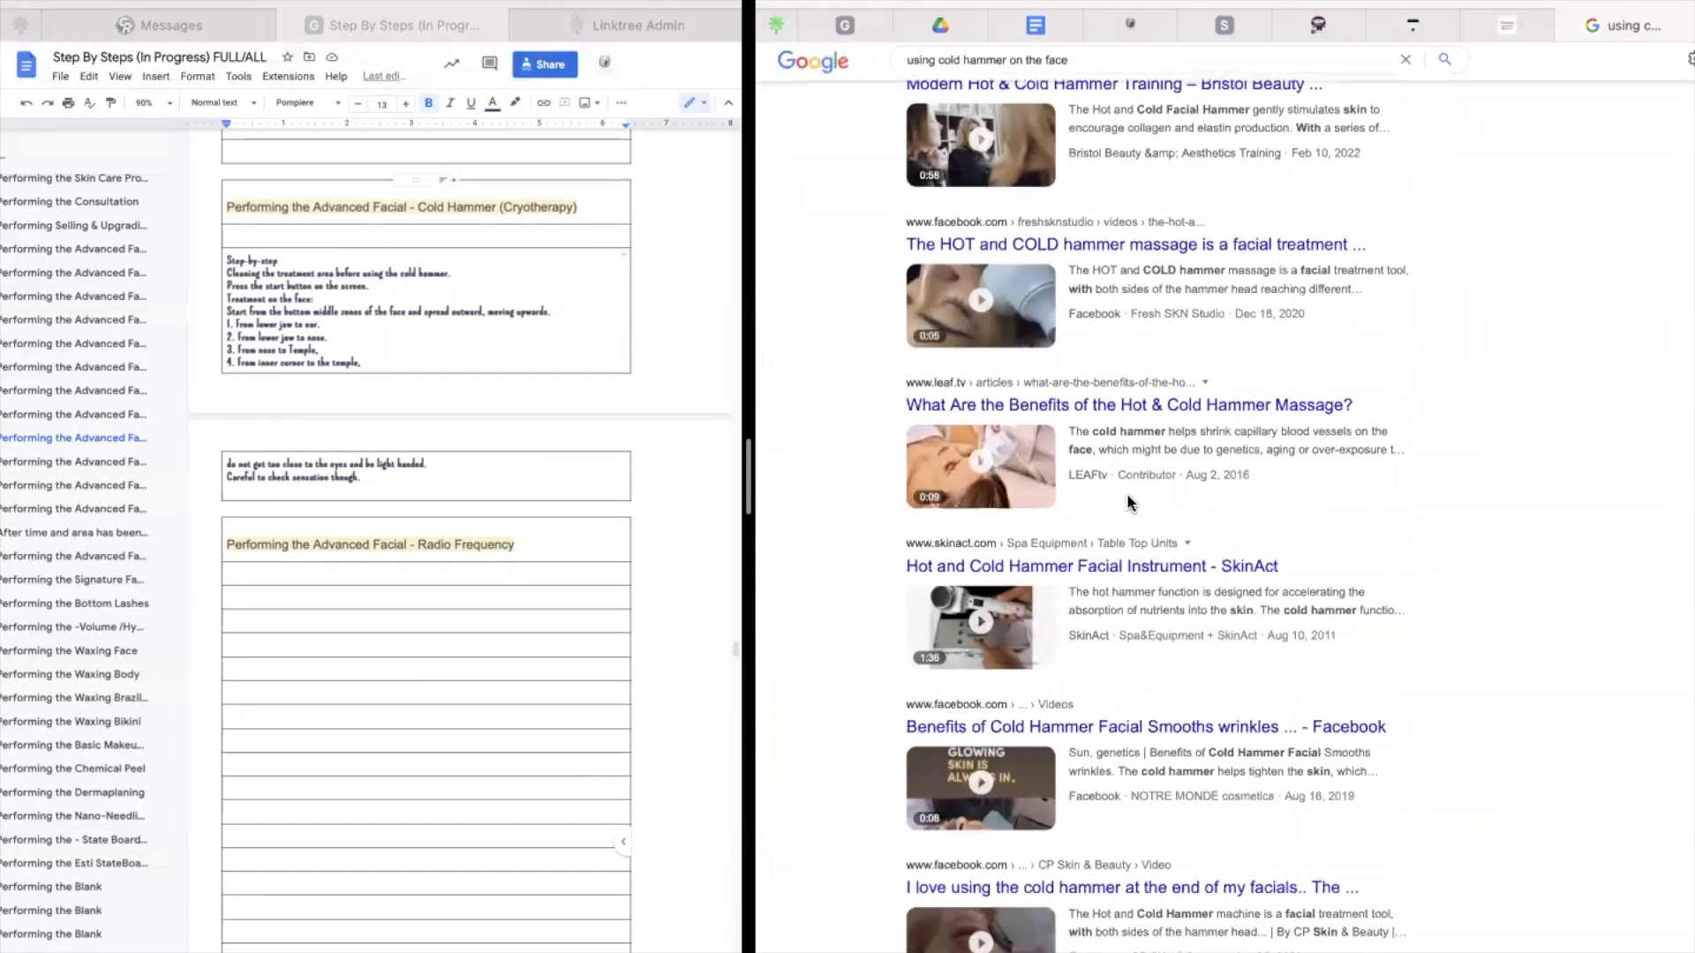
scroll(1126, 492, "down", 1)
scroll(1133, 620, "down", 2)
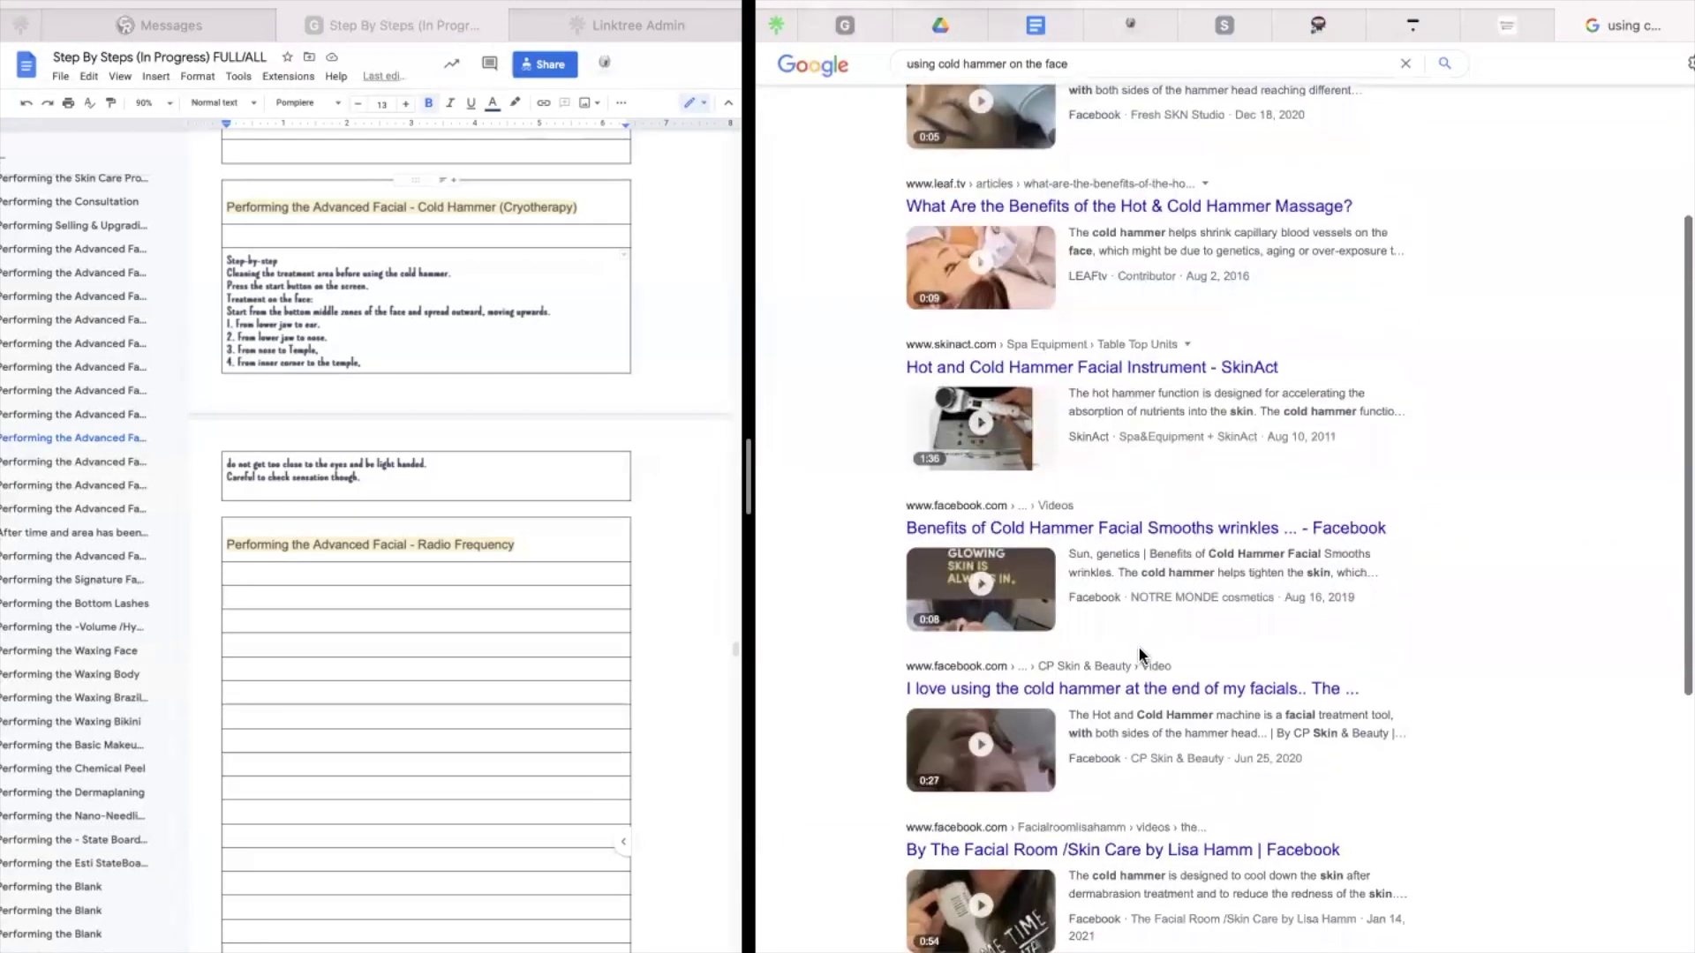
mouse_move(985, 711)
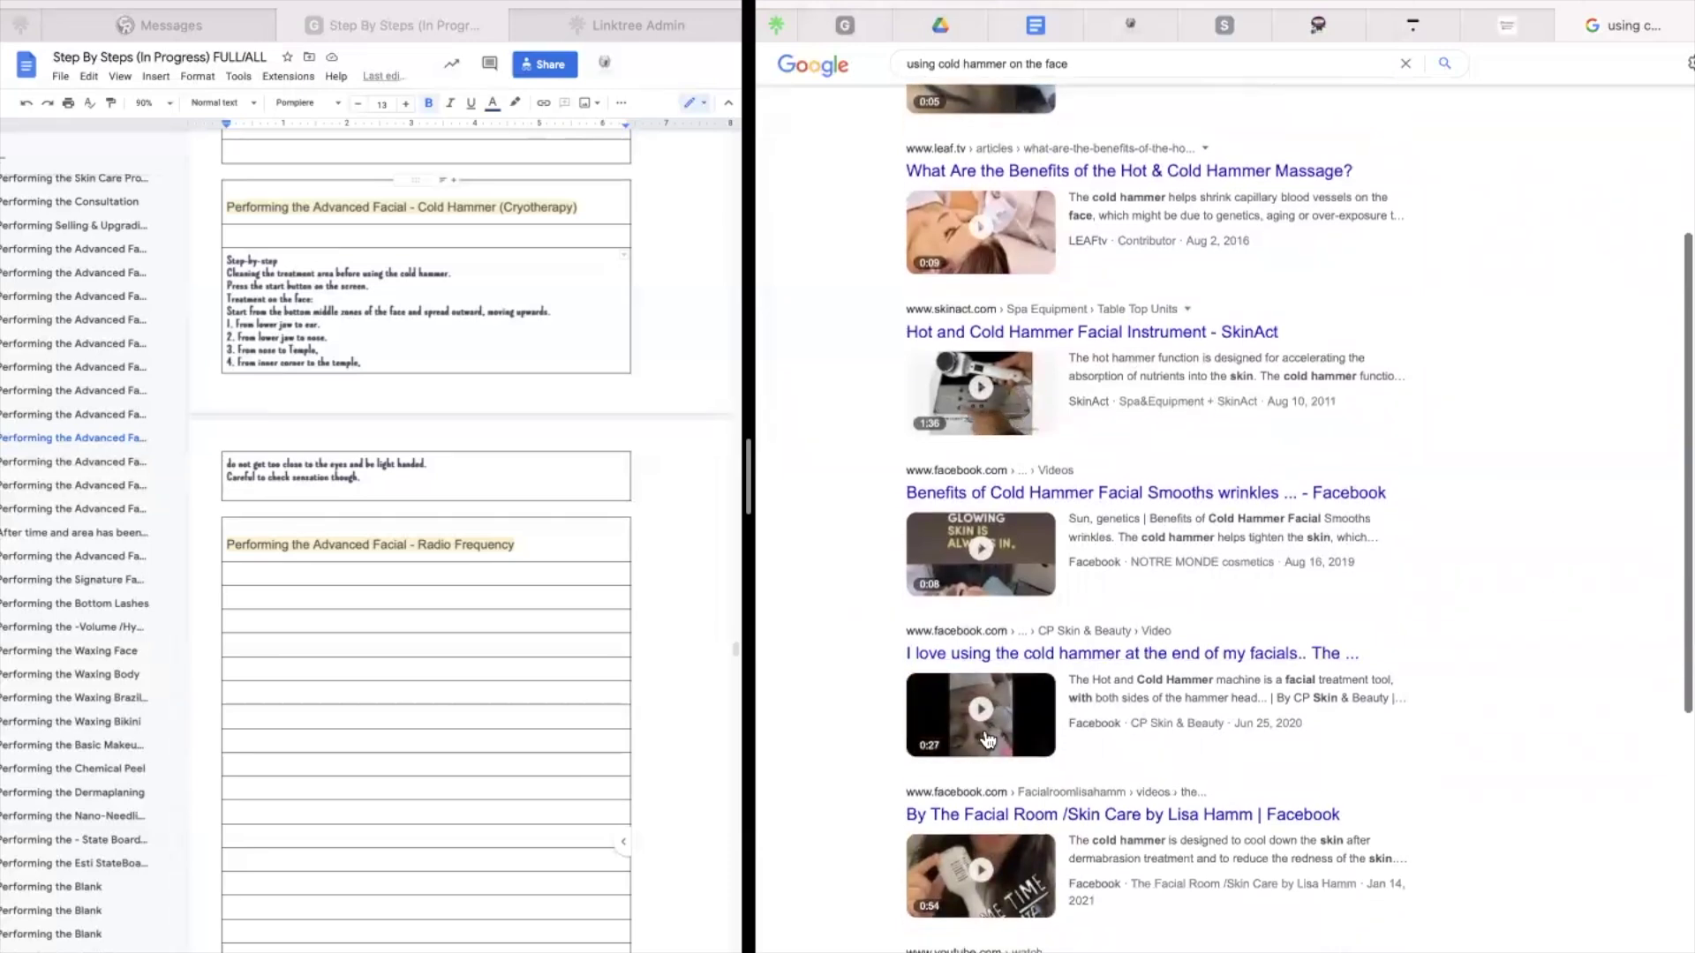
left_click(985, 706)
key("XF86AudioRaiseVolume")
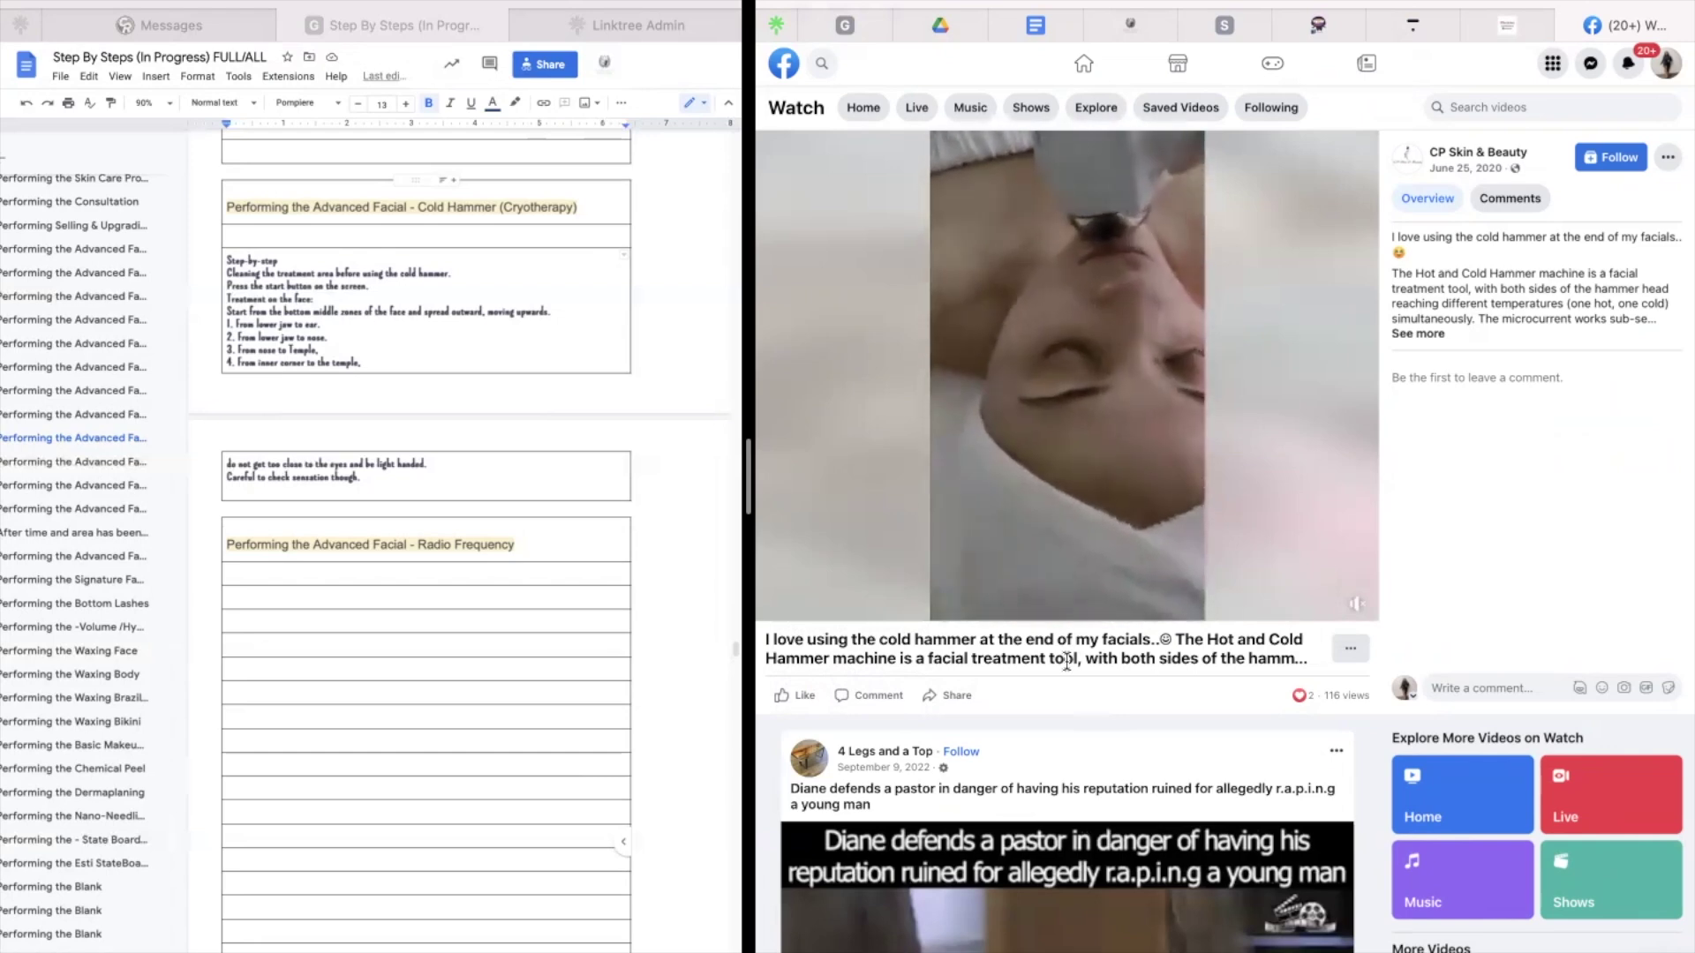
mouse_move(875, 354)
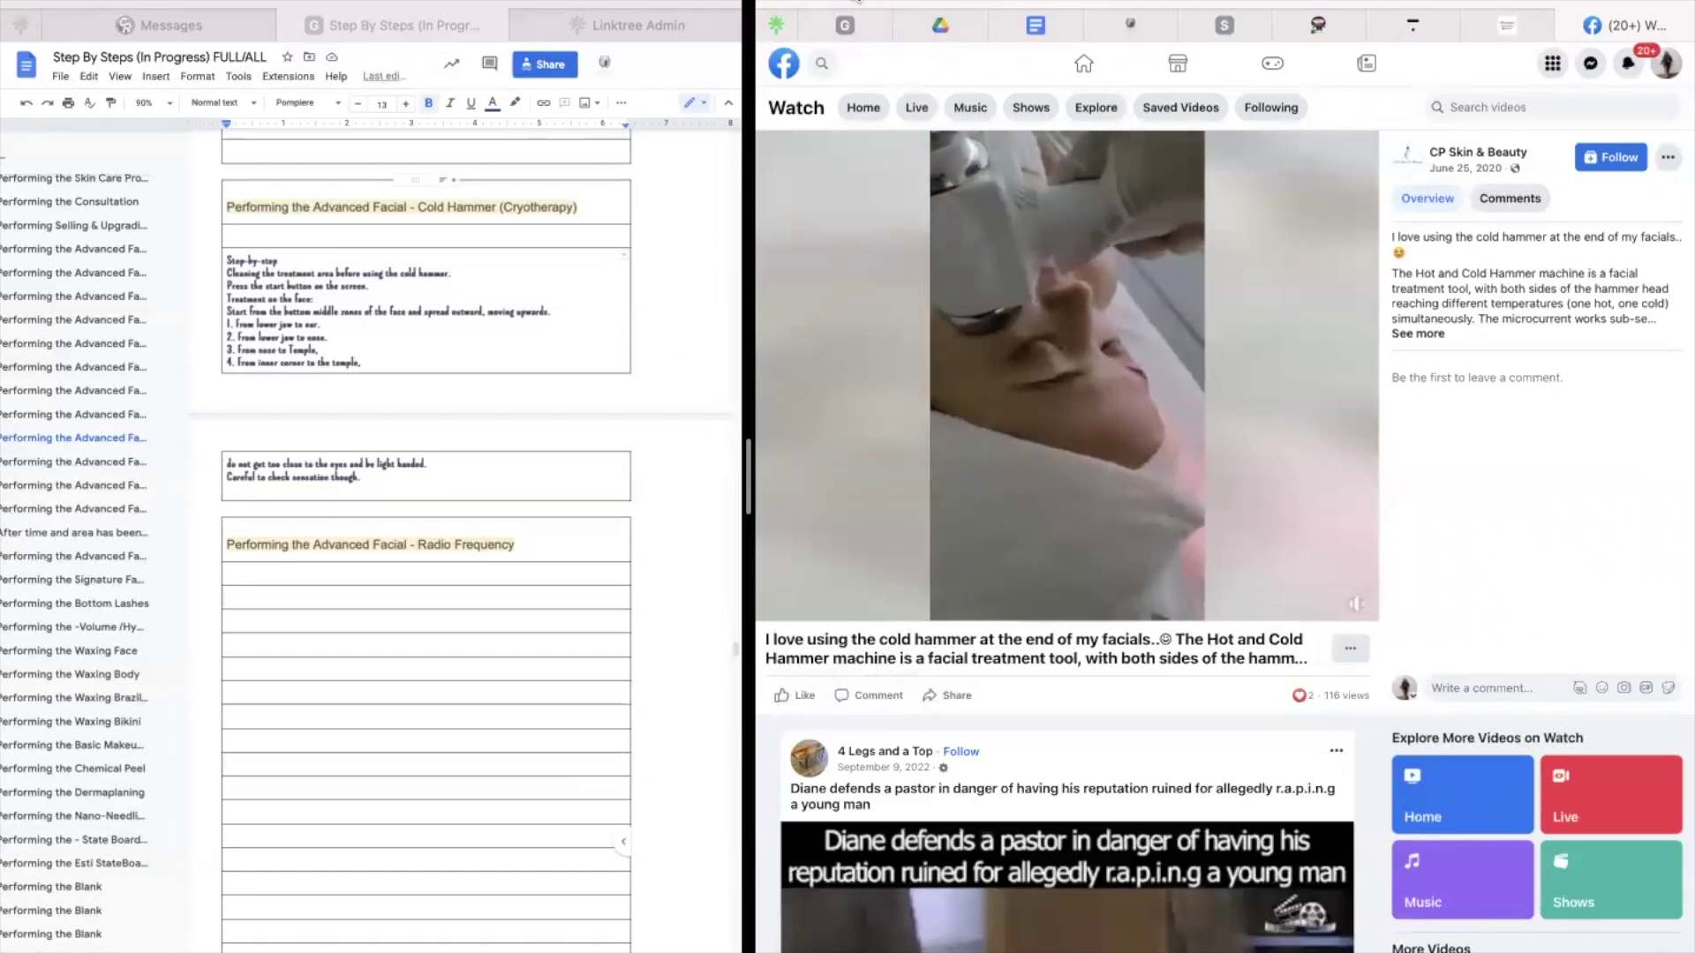
key("super+bracketleft")
scroll(1025, 510, "down", 3)
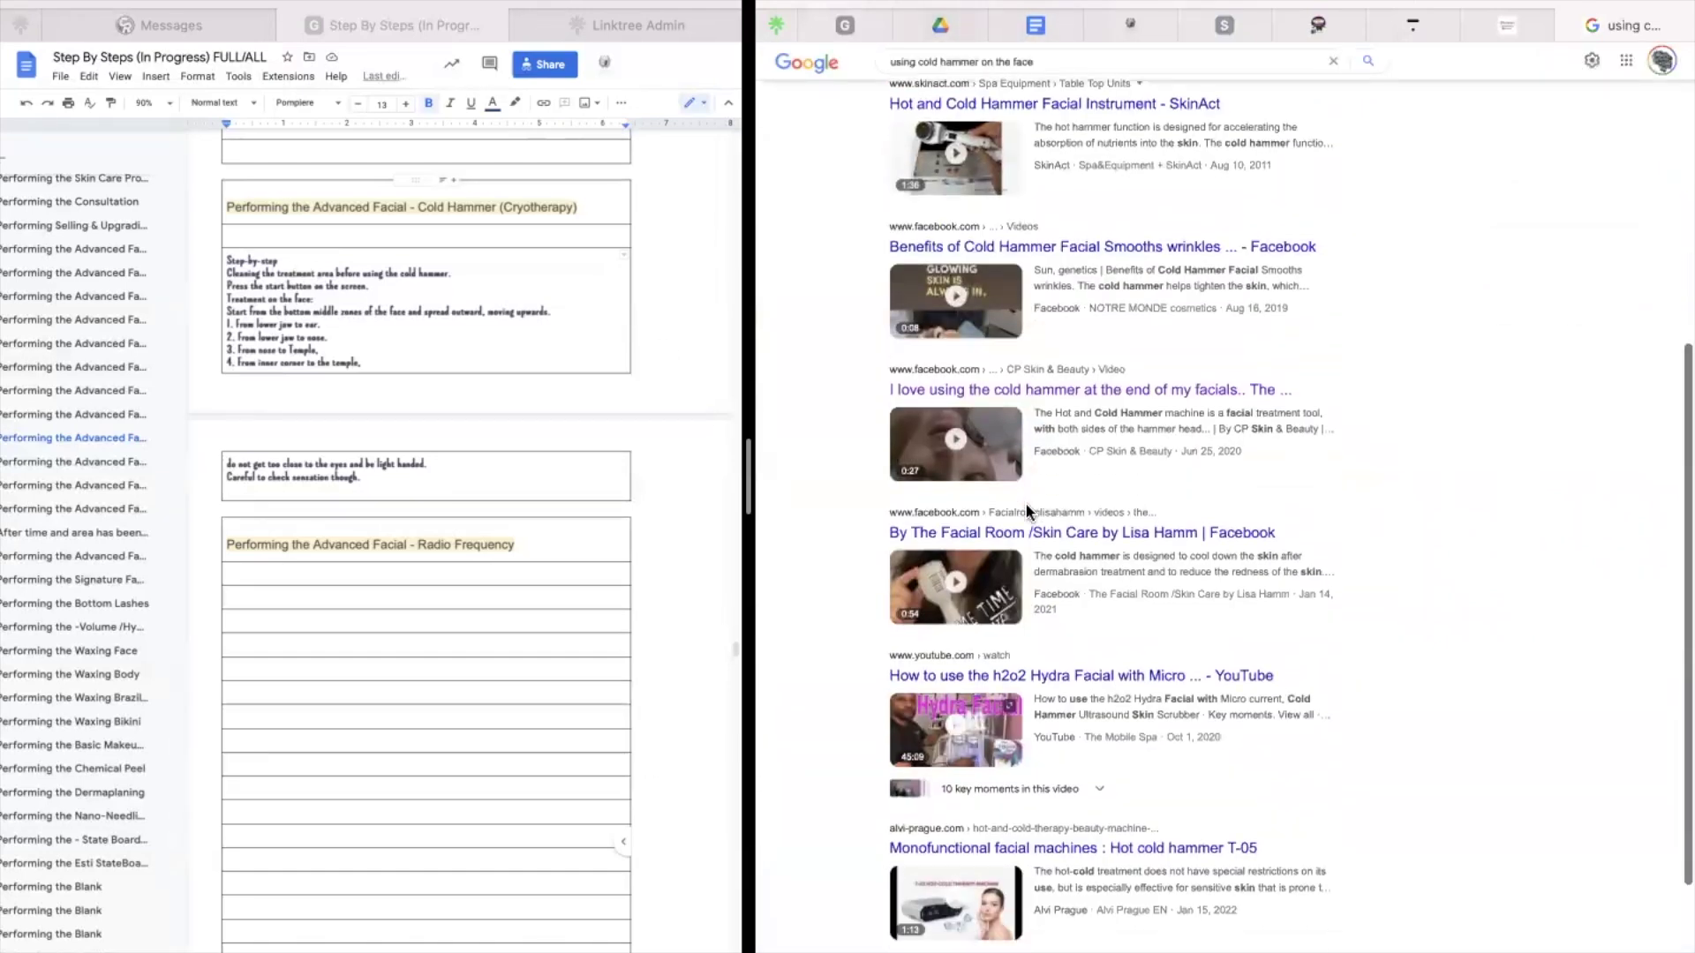
scroll(1062, 473, "down", 2)
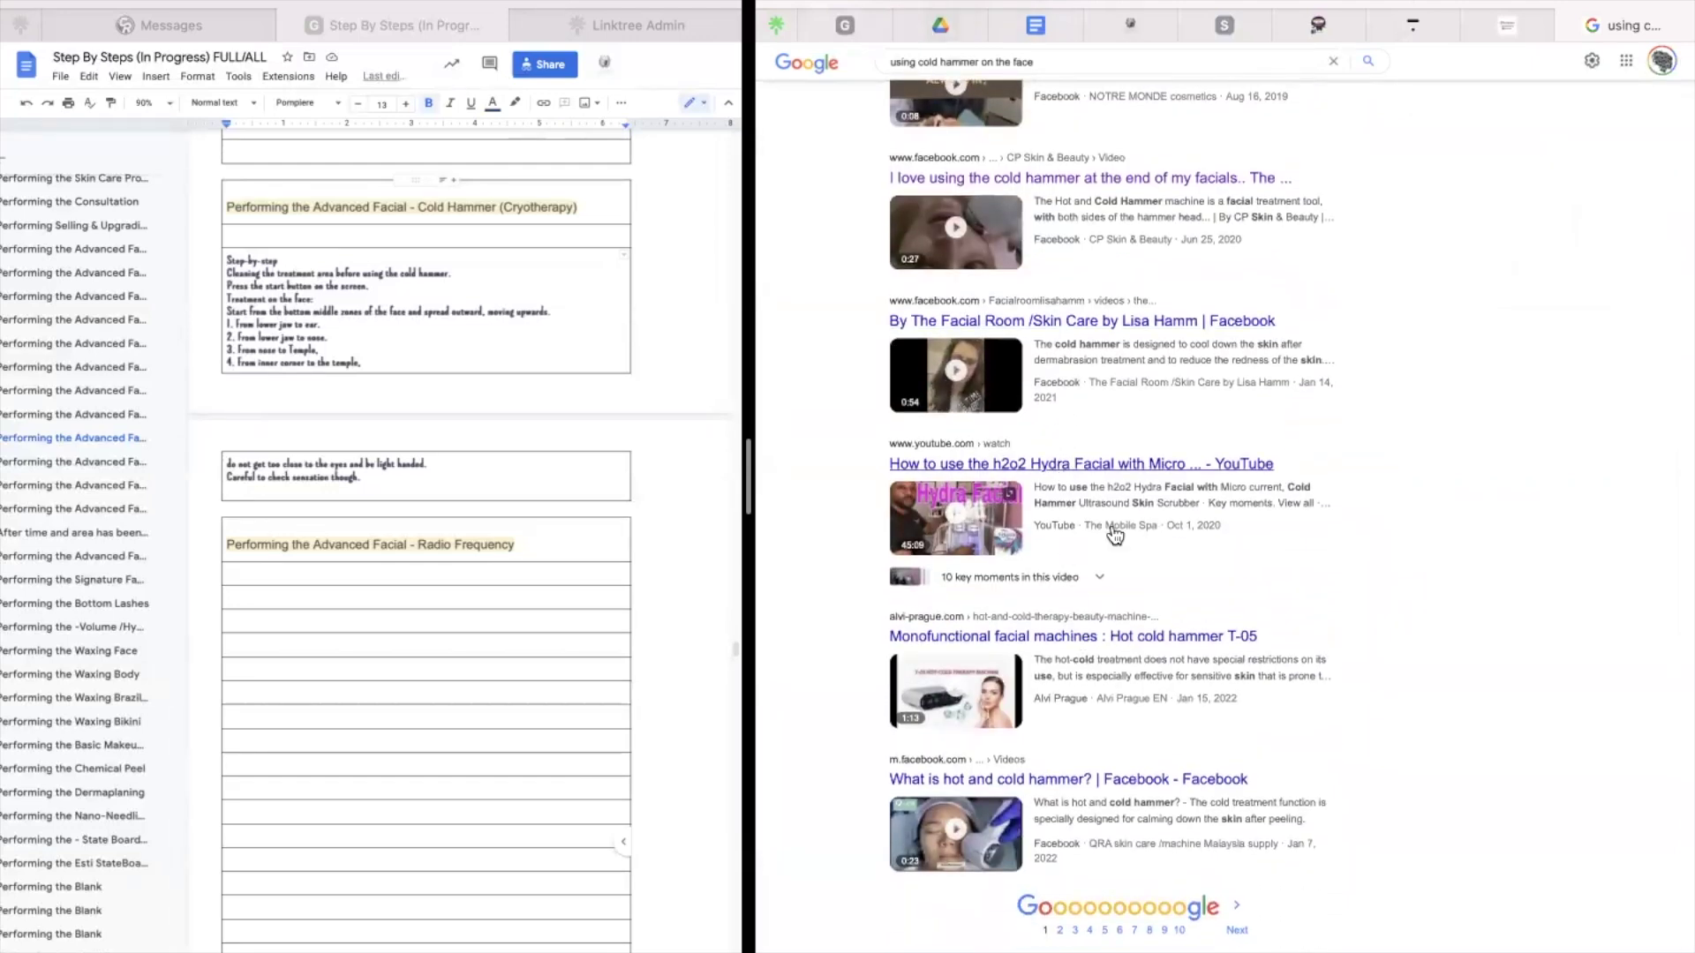
scroll(1108, 530, "up", 10)
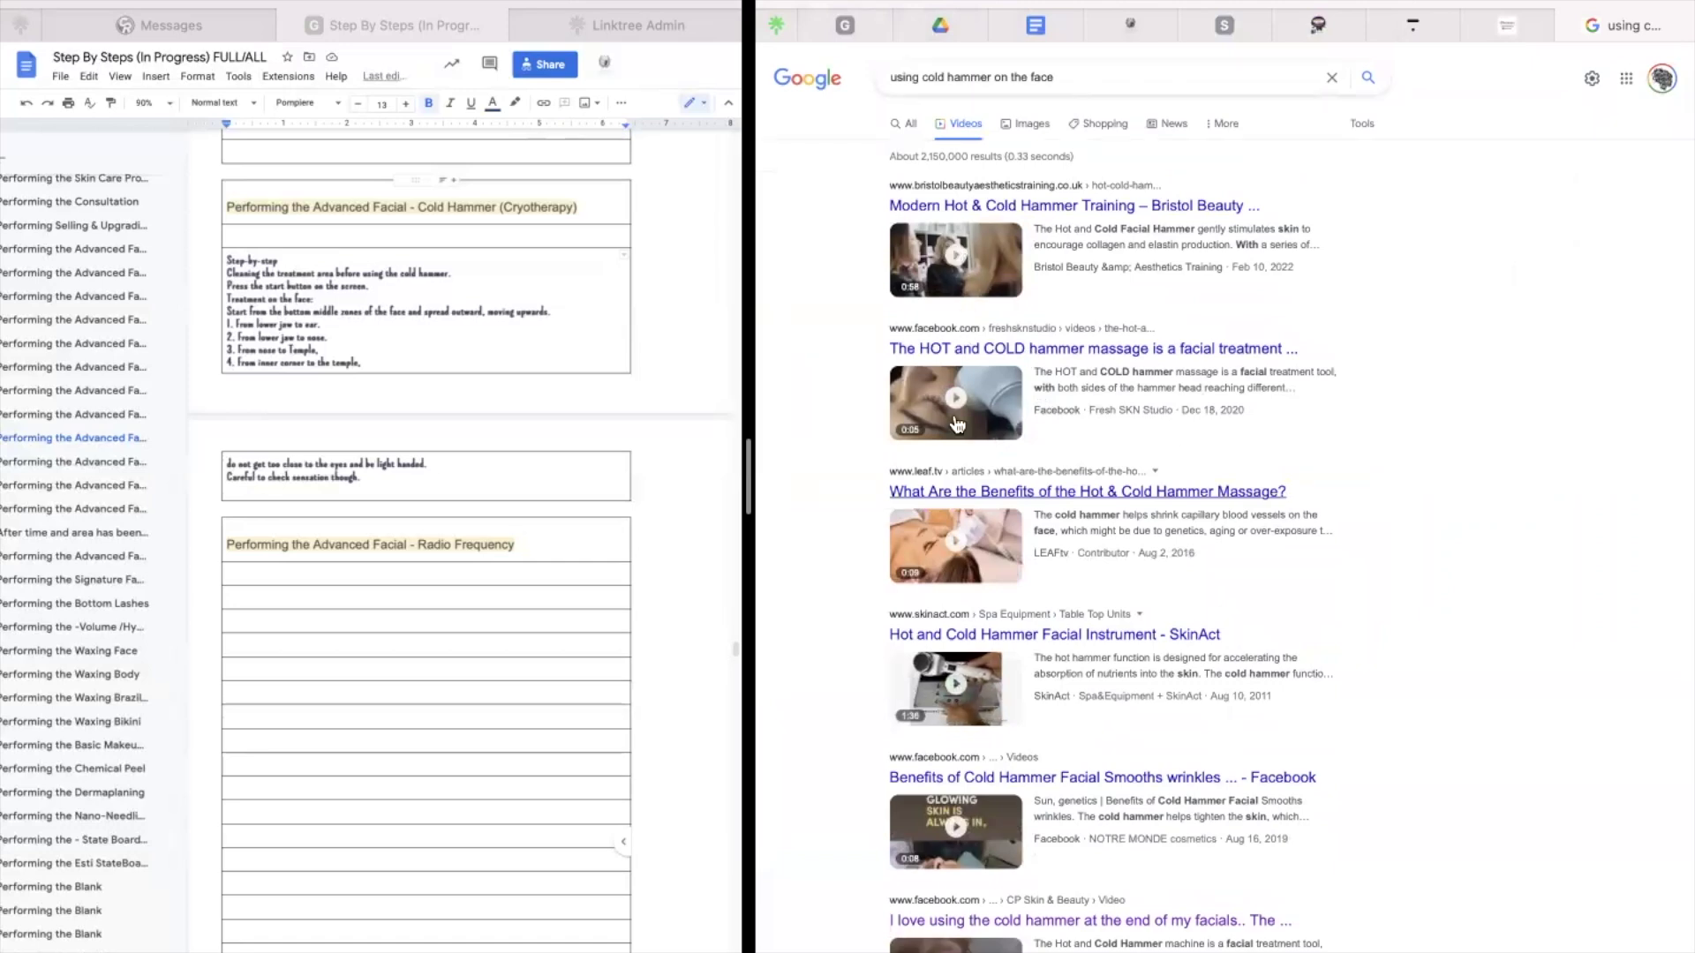
left_click(962, 388)
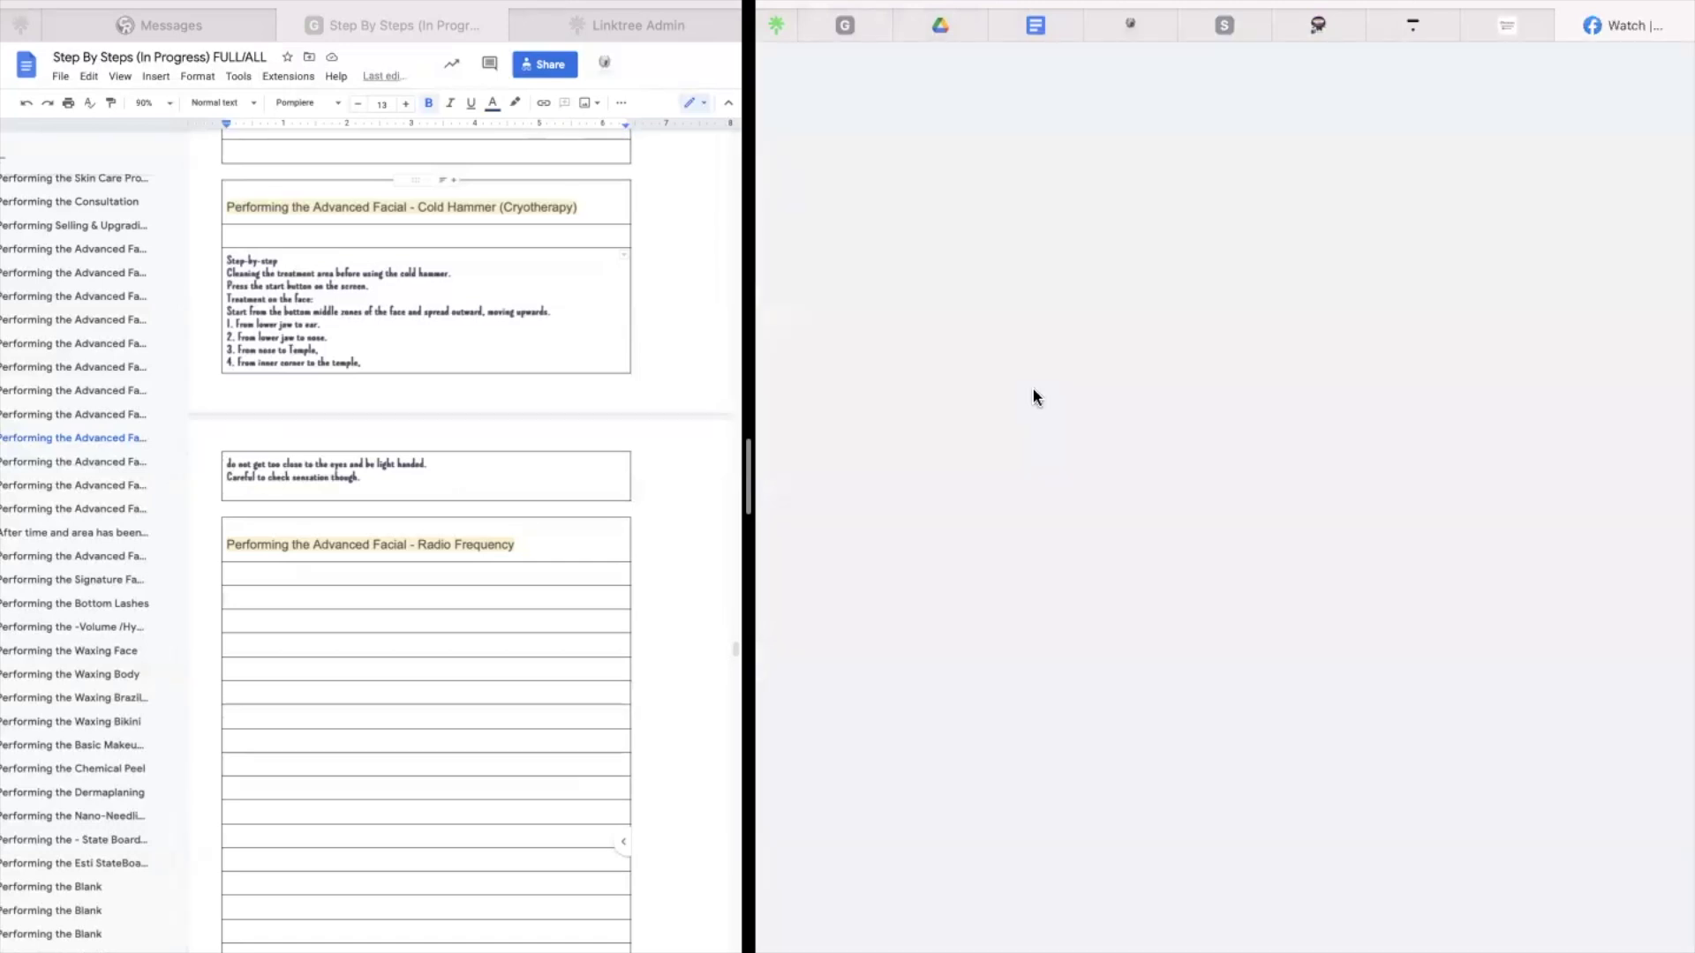
scroll(1041, 537, "down", 3)
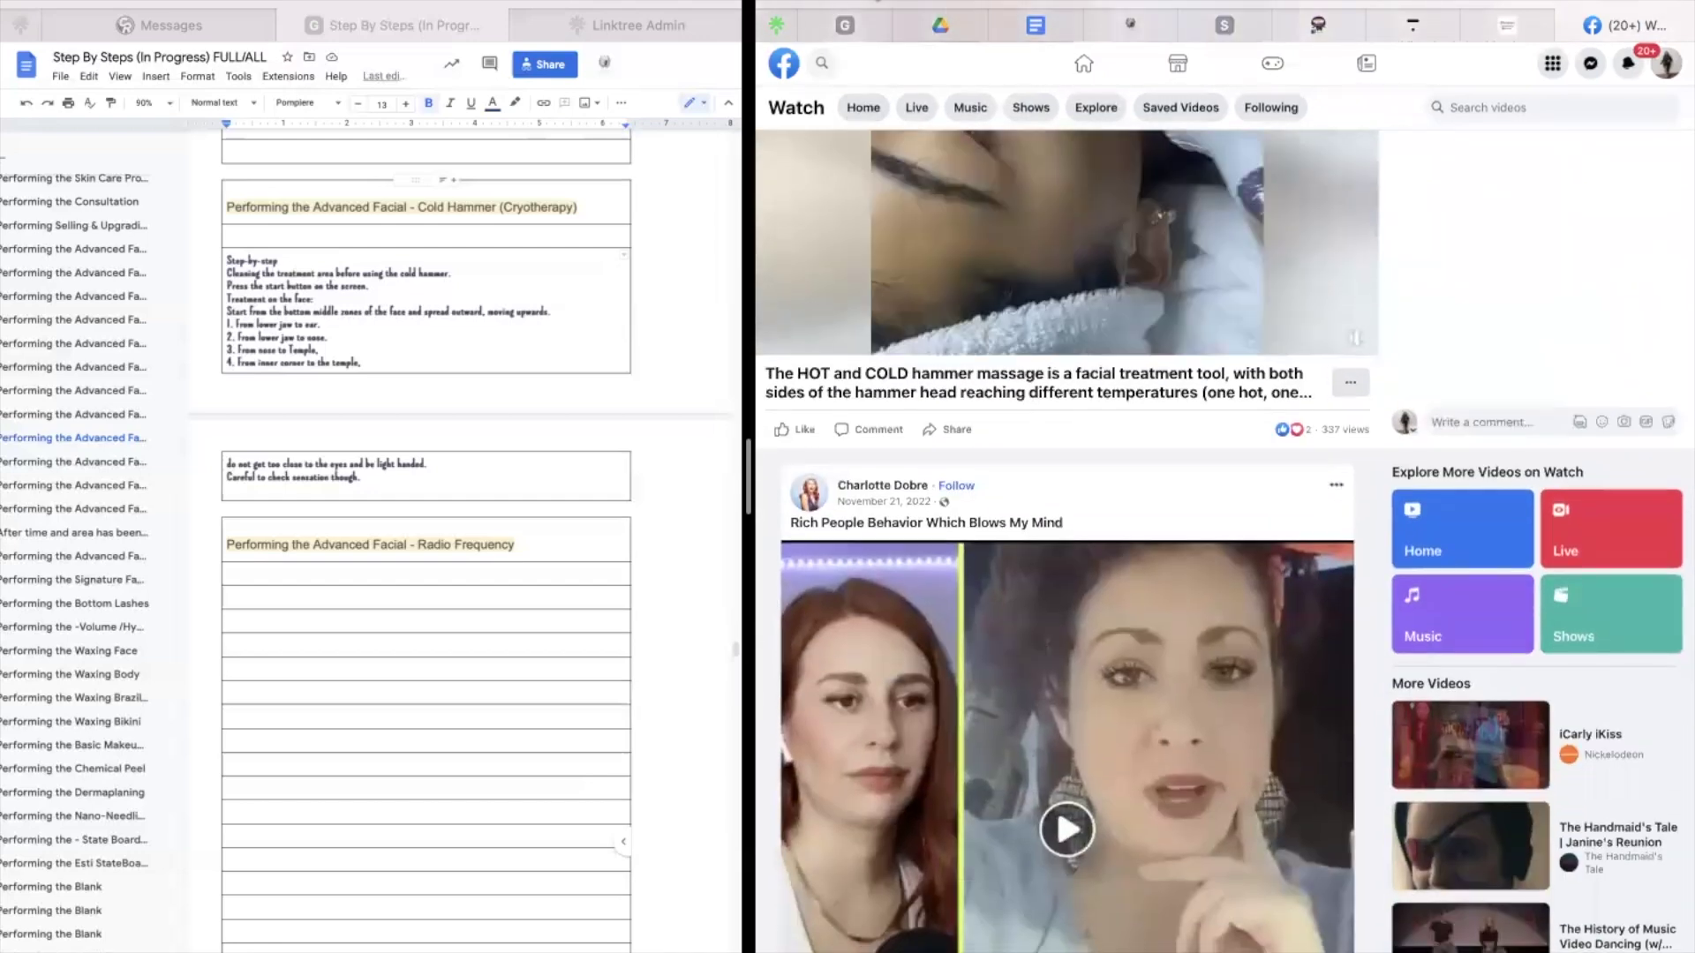
key("alt+Left")
scroll(978, 687, "down", 2)
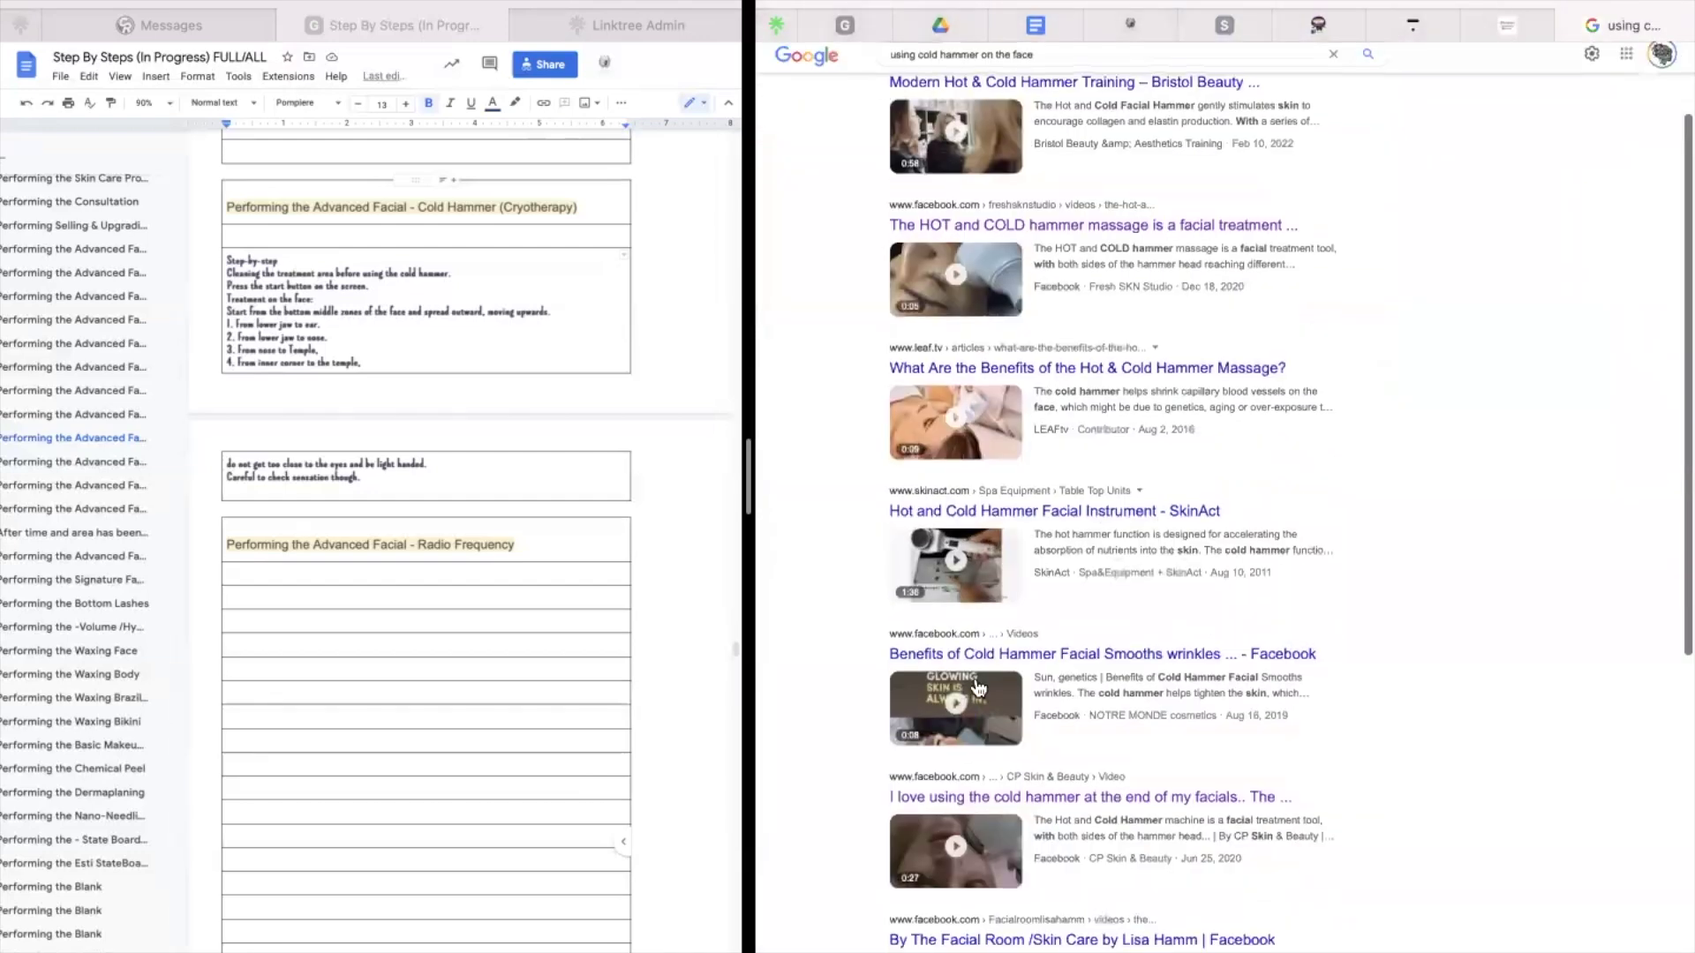
scroll(978, 687, "down", 7)
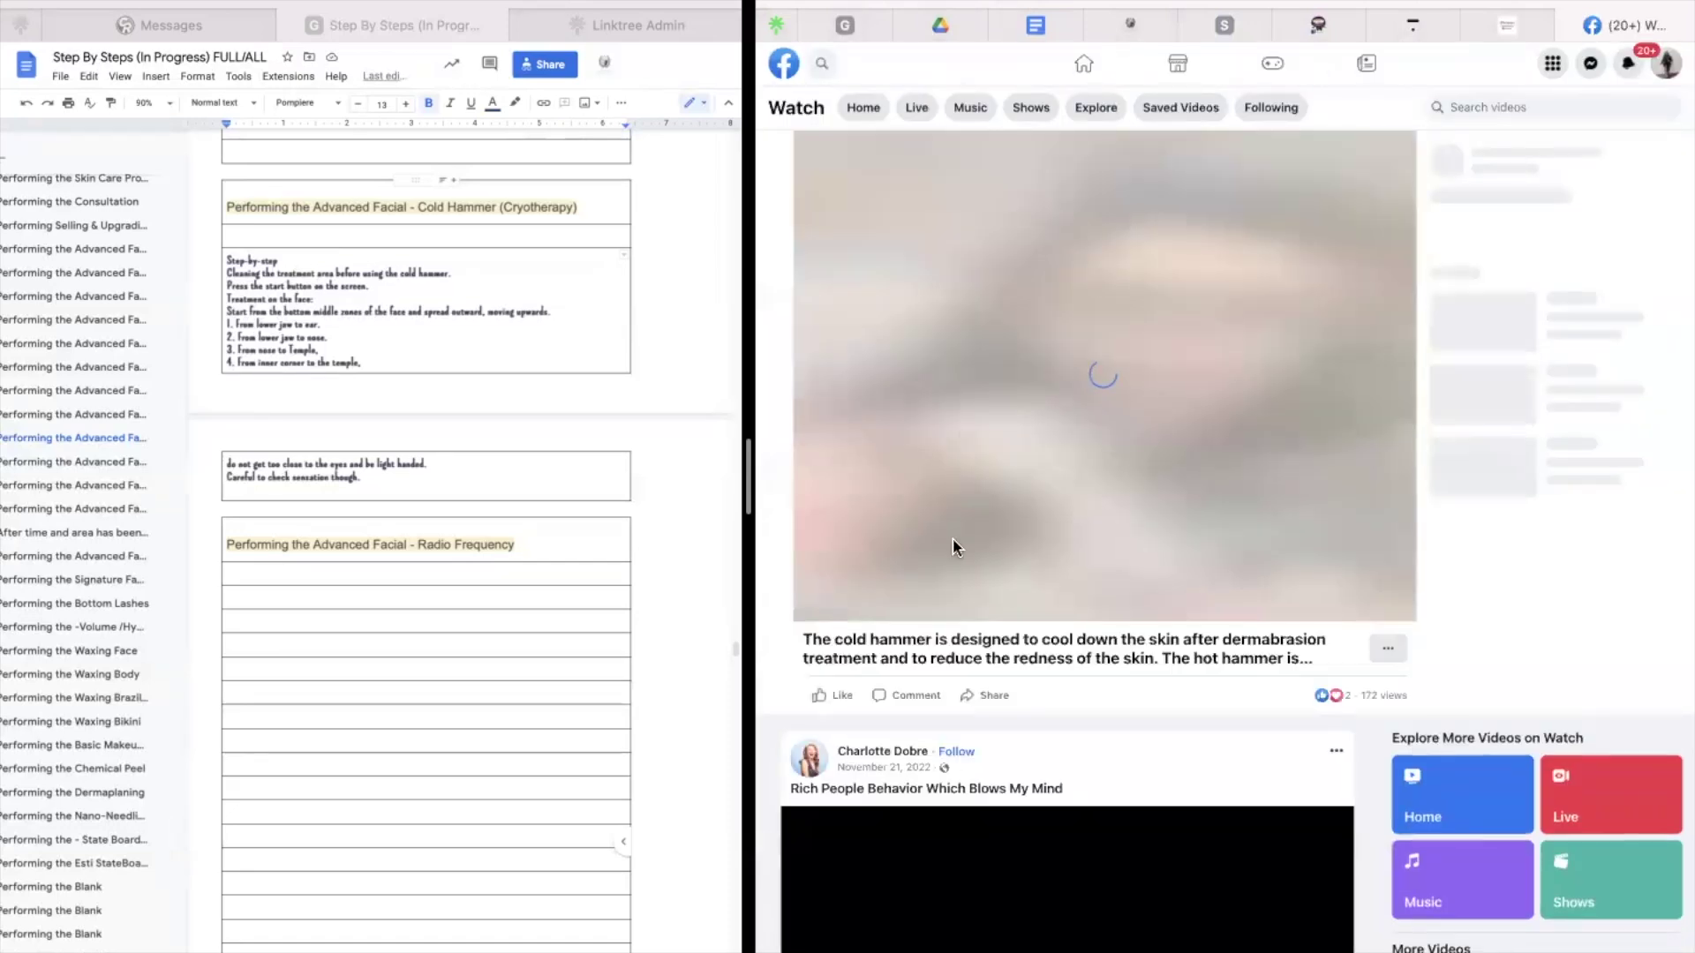
left_click(916, 604)
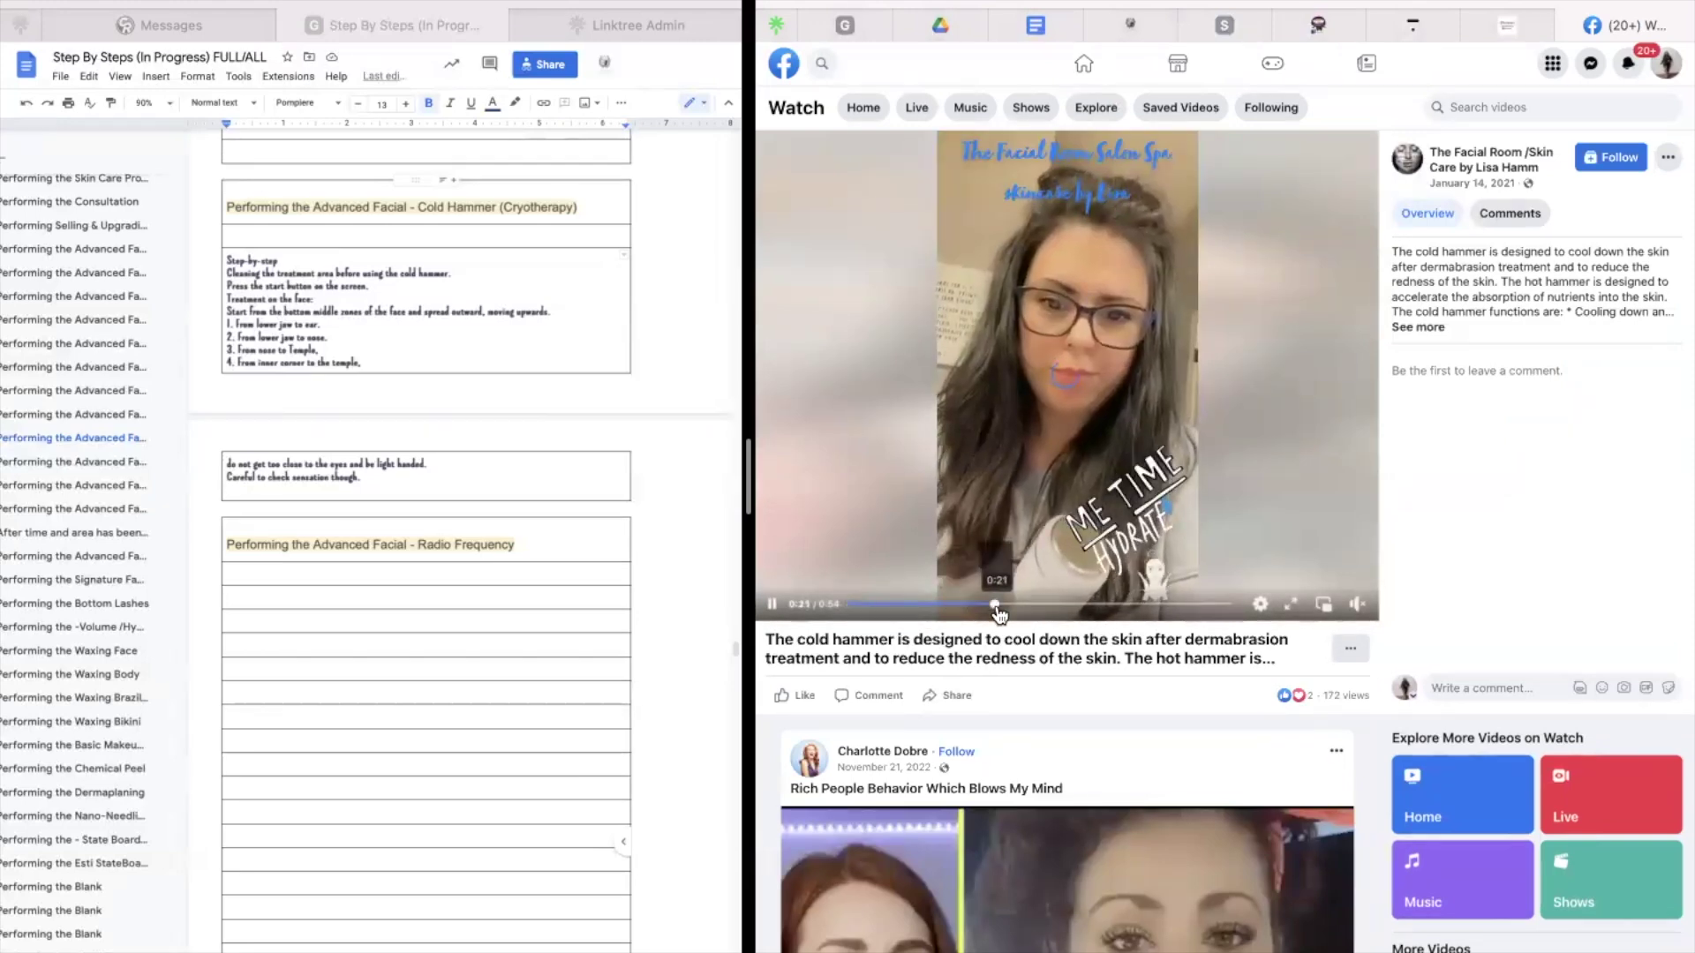
left_click(1063, 605)
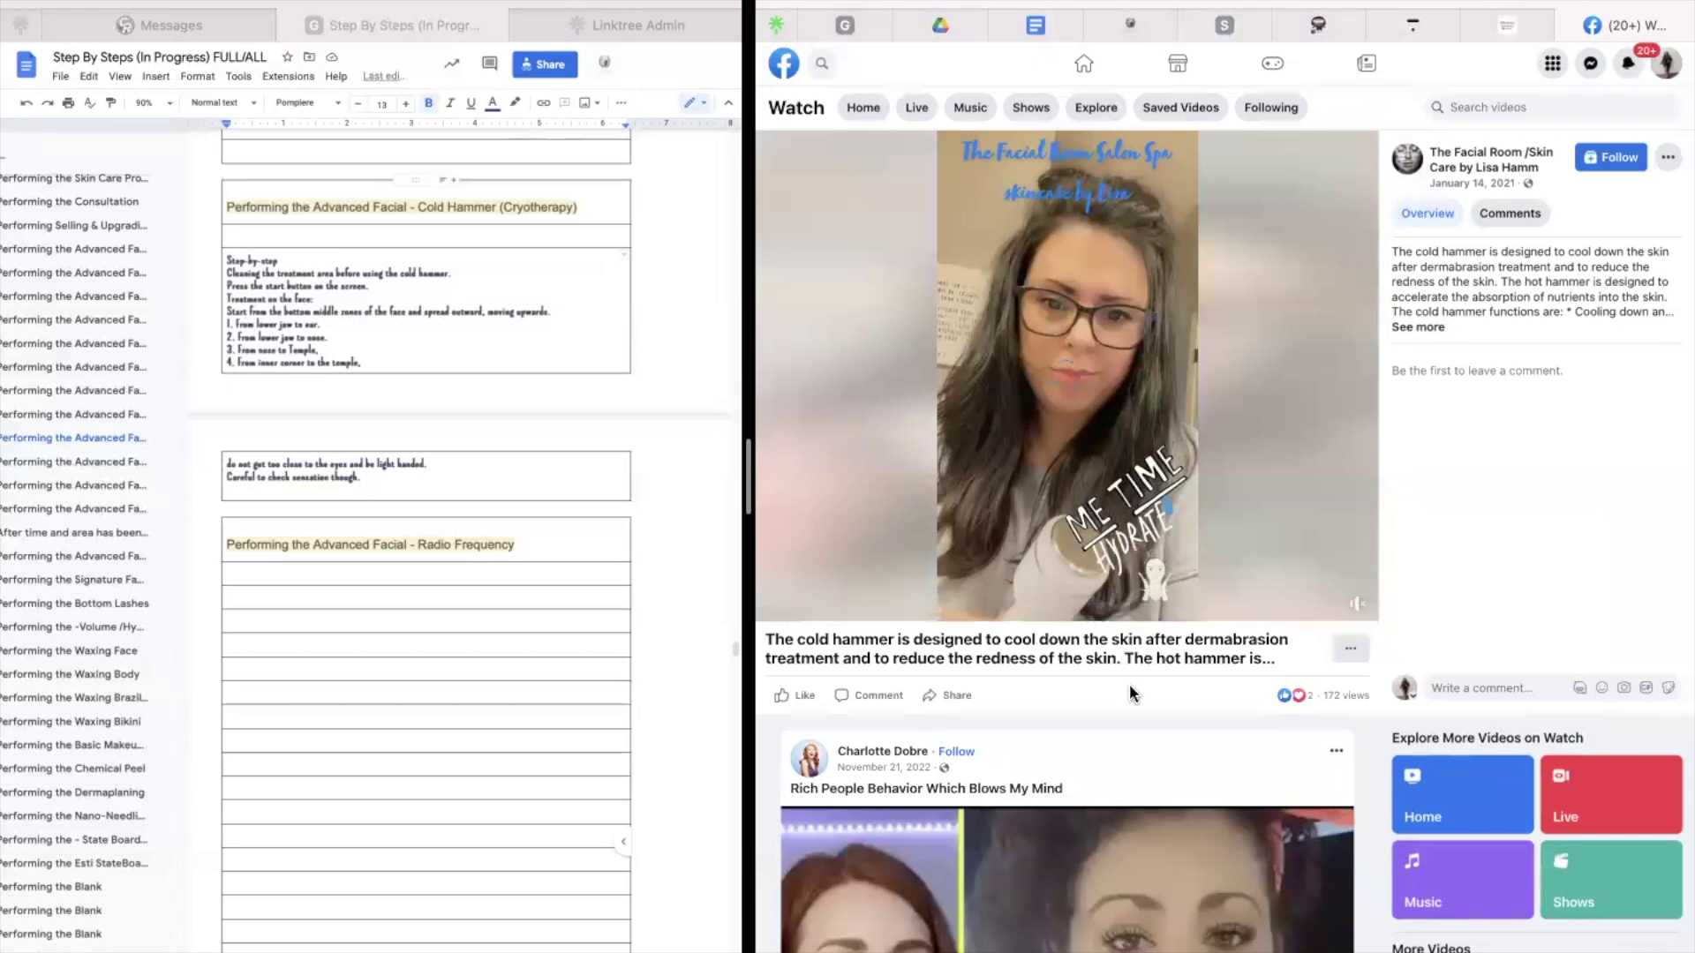
left_click(1117, 605)
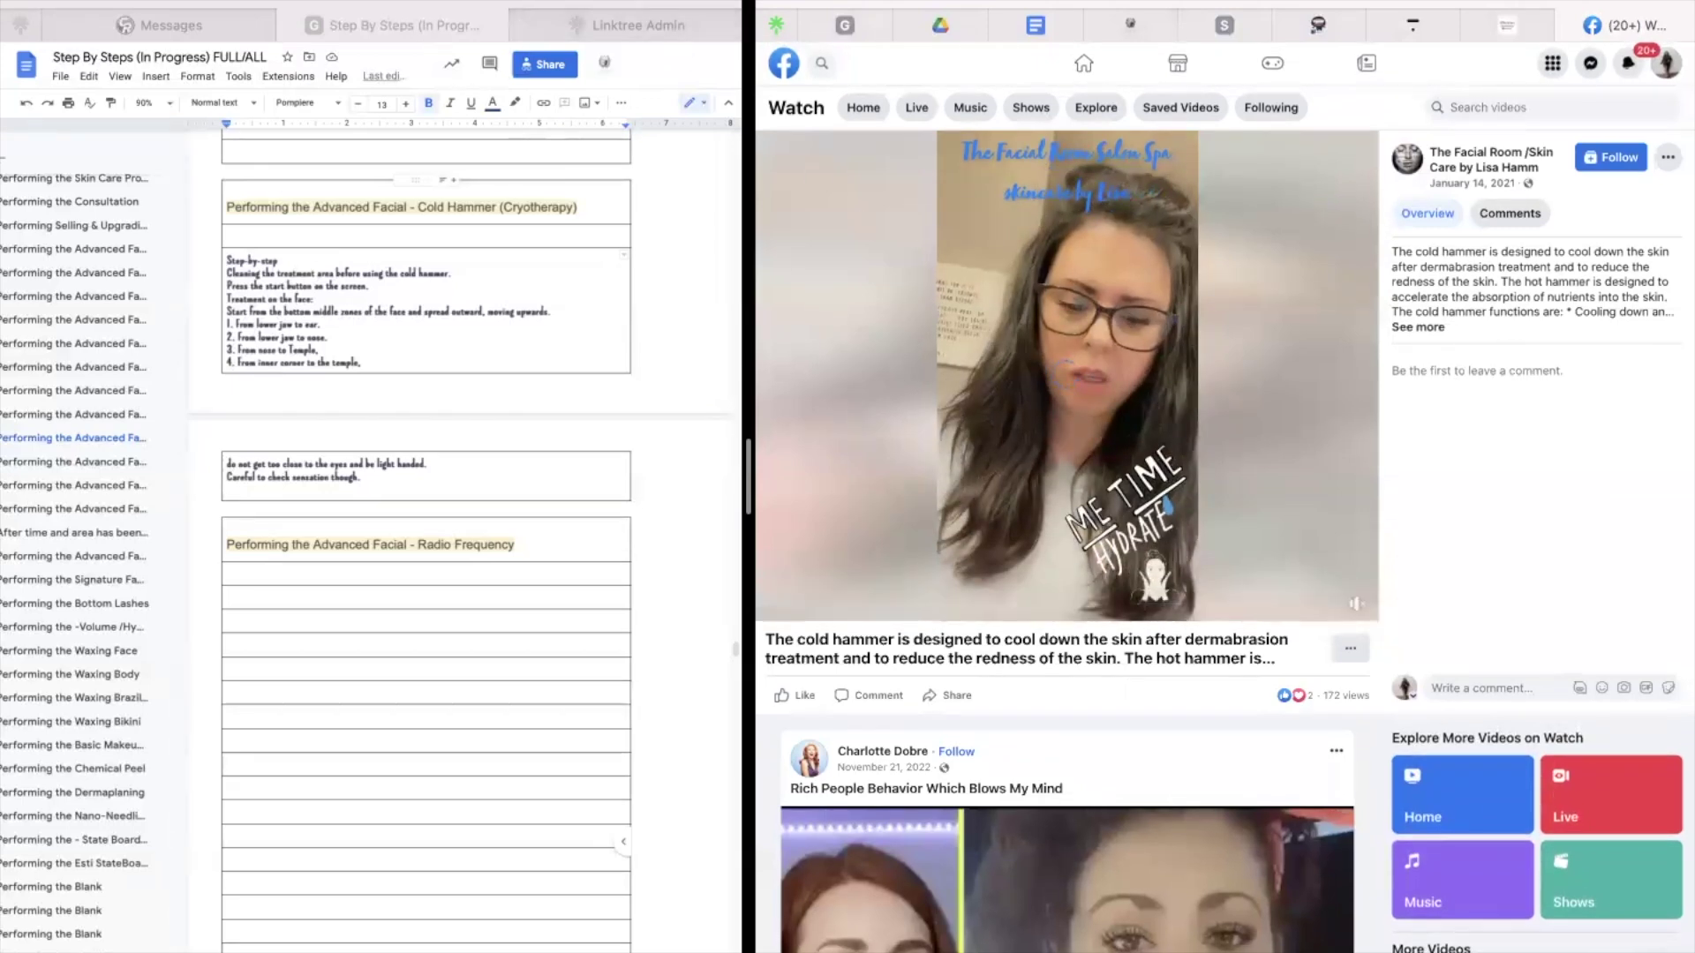
left_click(952, 7)
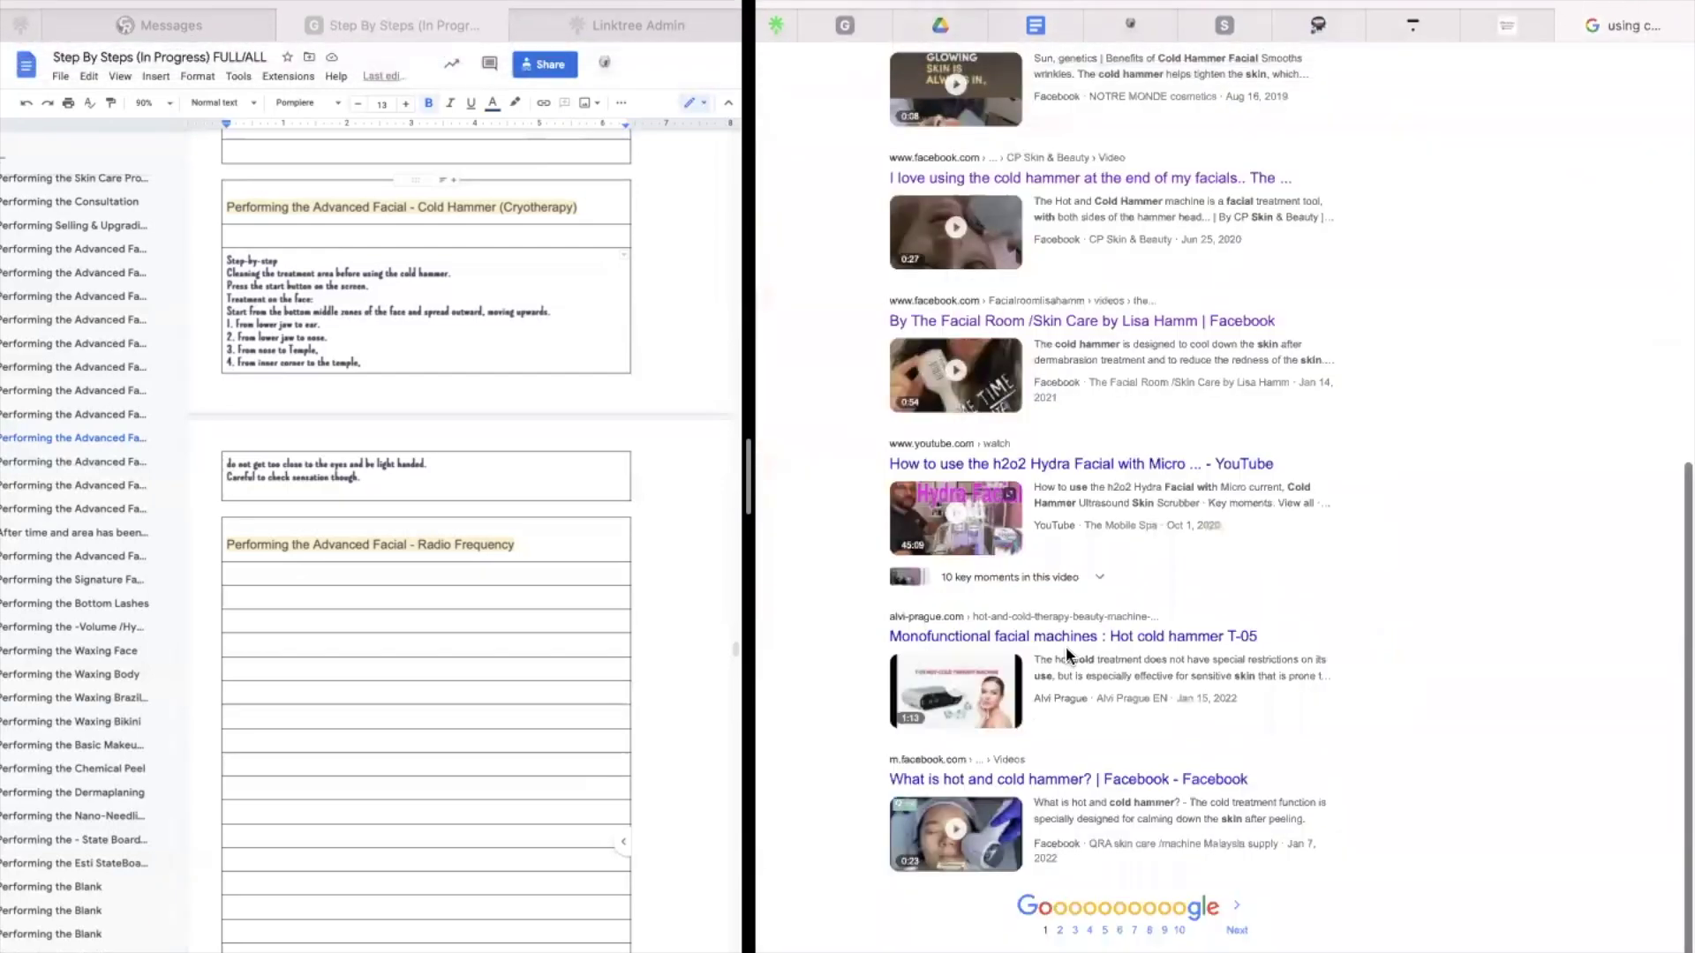
Browse page 2 of the cold hammer video results, then close the Google search tab
scroll(1067, 653, "up", 10)
scroll(1071, 254, "down", 1)
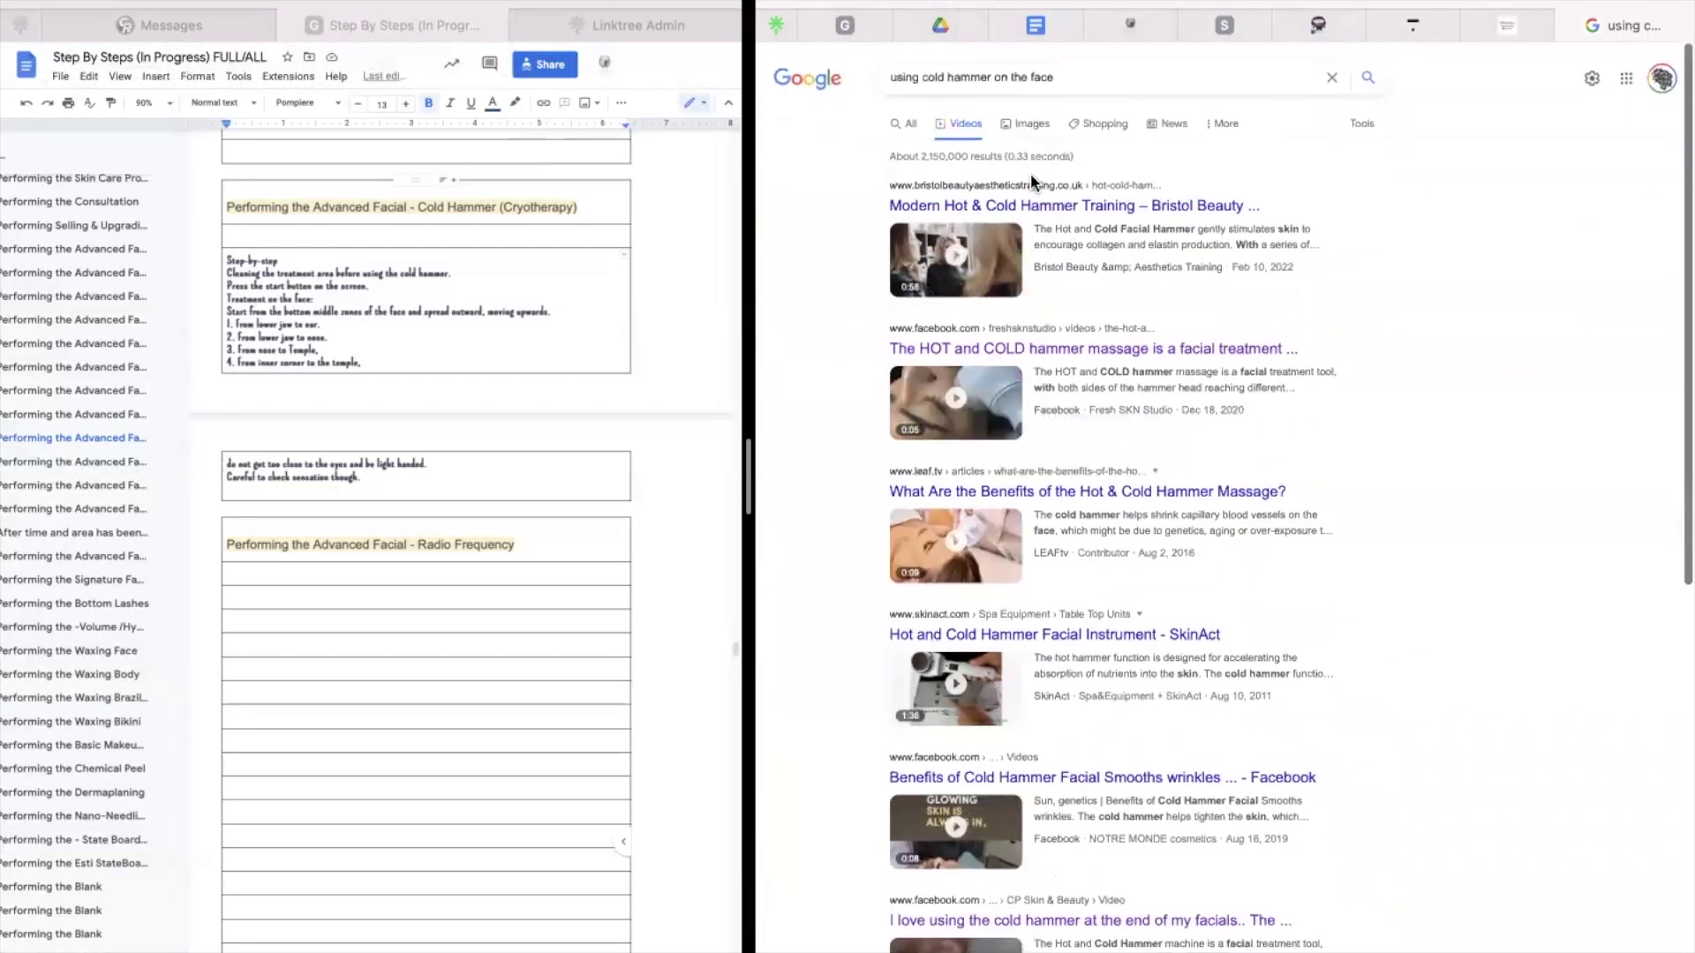
scroll(1130, 224, "down", 10)
scroll(1094, 618, "up", 1)
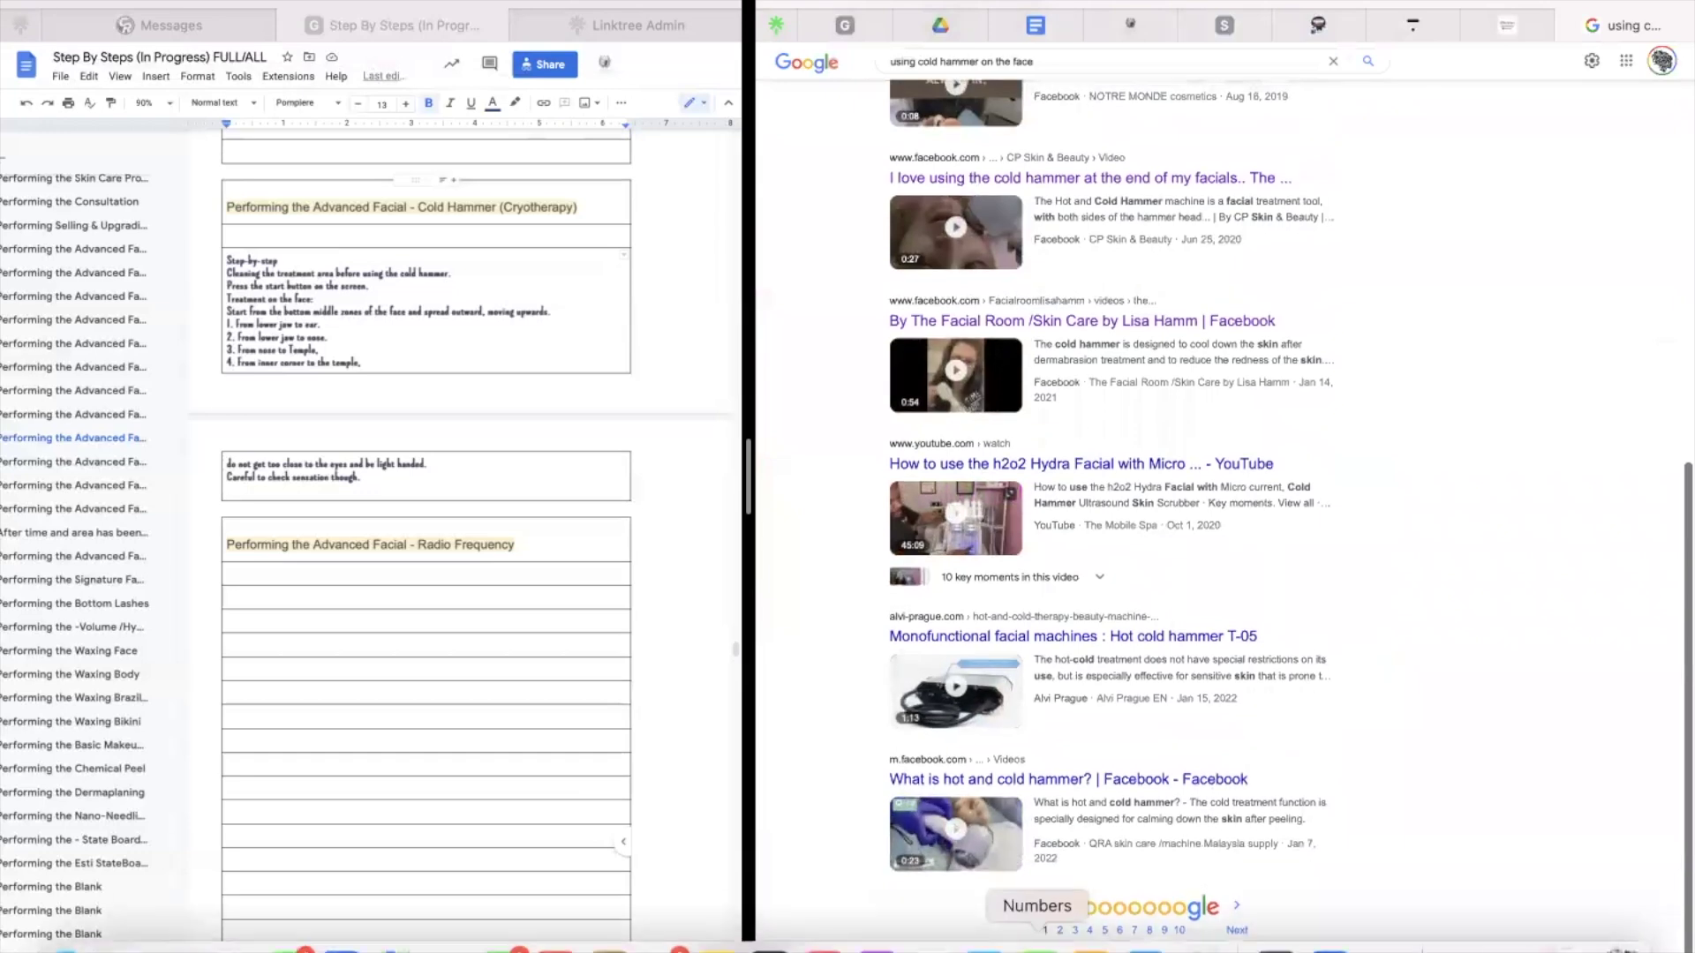
left_click(1058, 931)
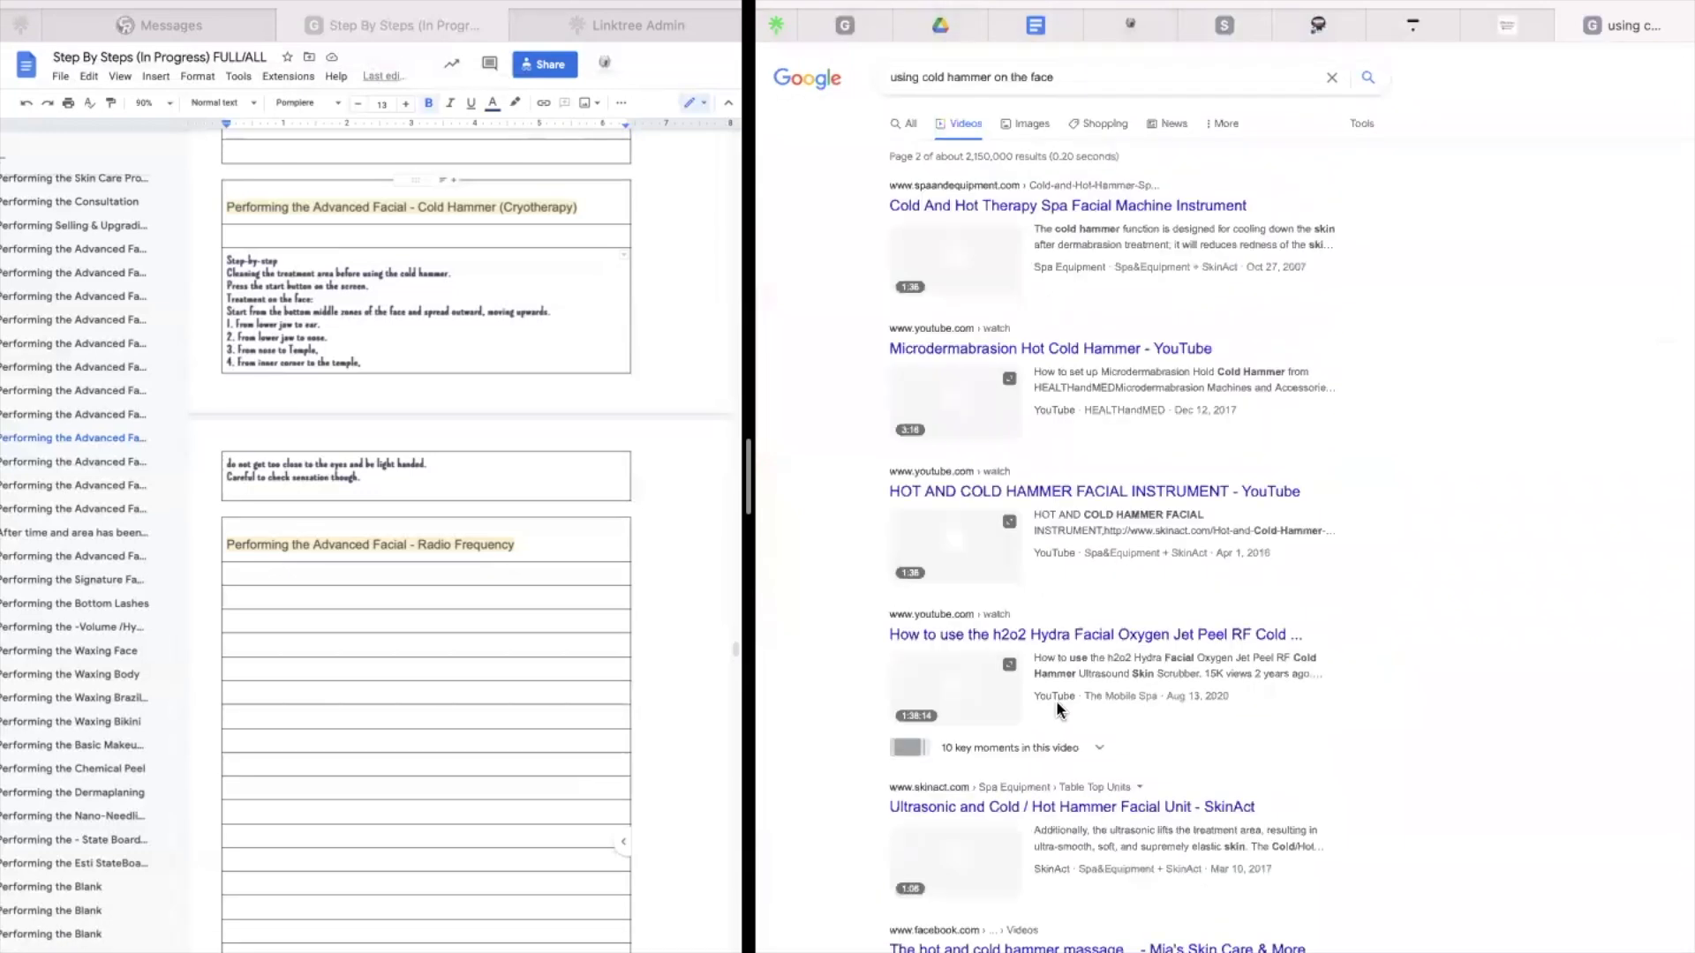
scroll(1138, 406, "down", 1)
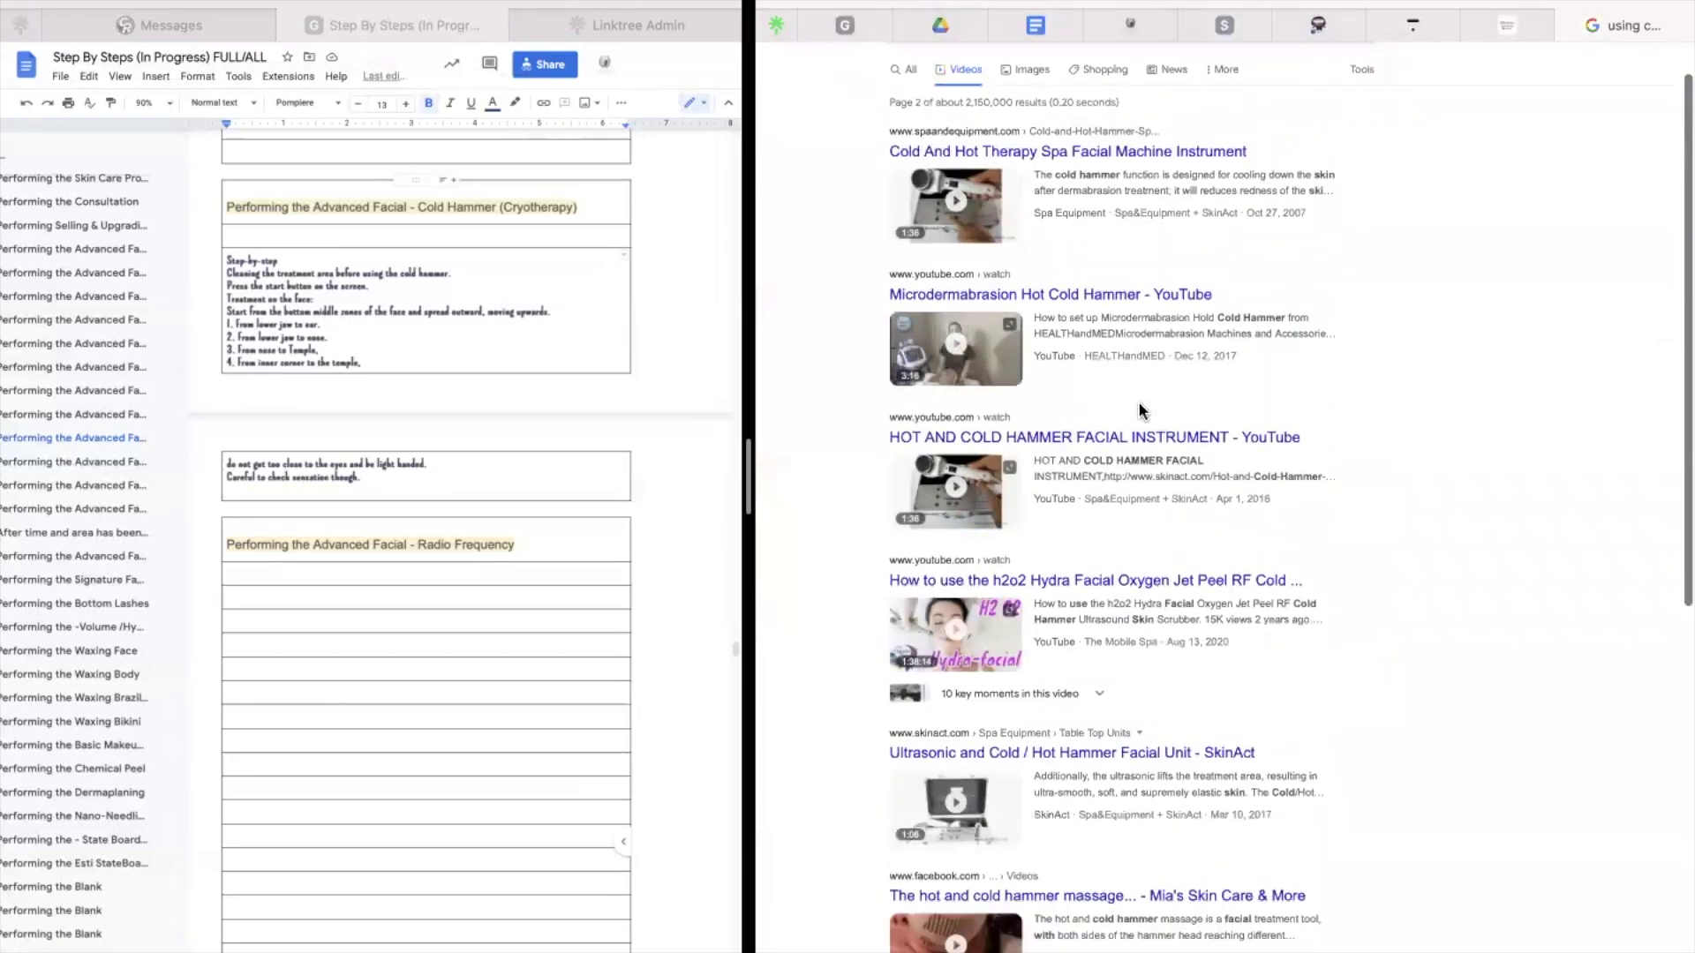
scroll(1099, 496, "down", 5)
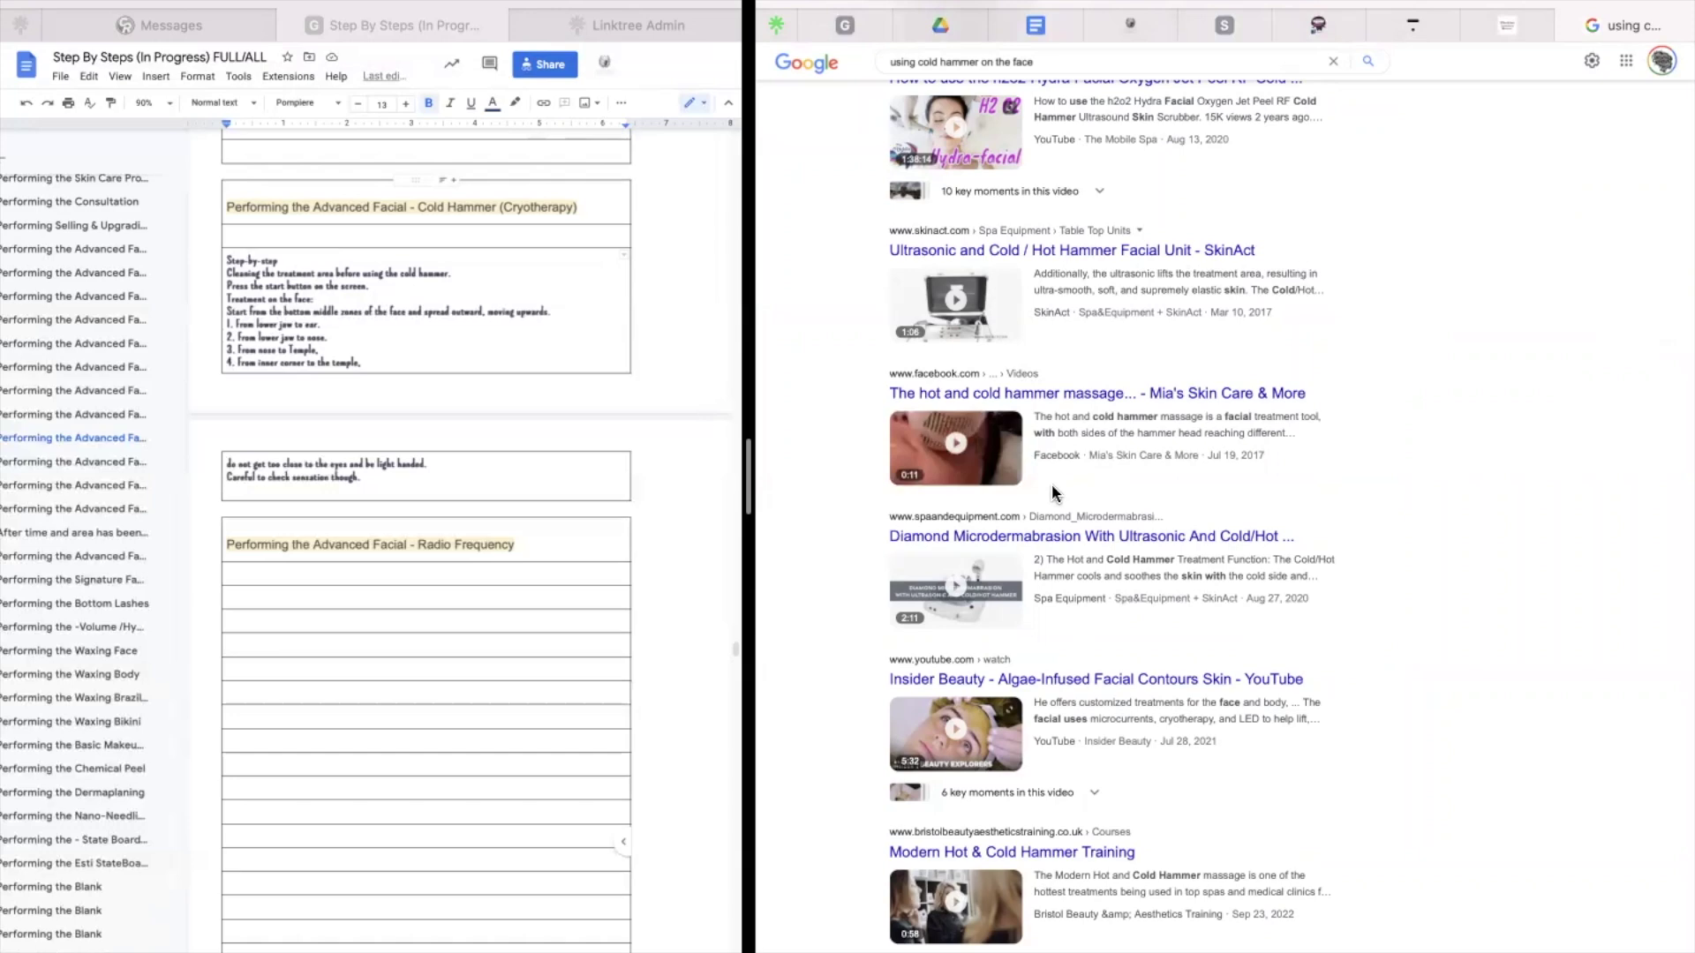
scroll(1052, 450, "down", 2)
scroll(1052, 450, "up", 7)
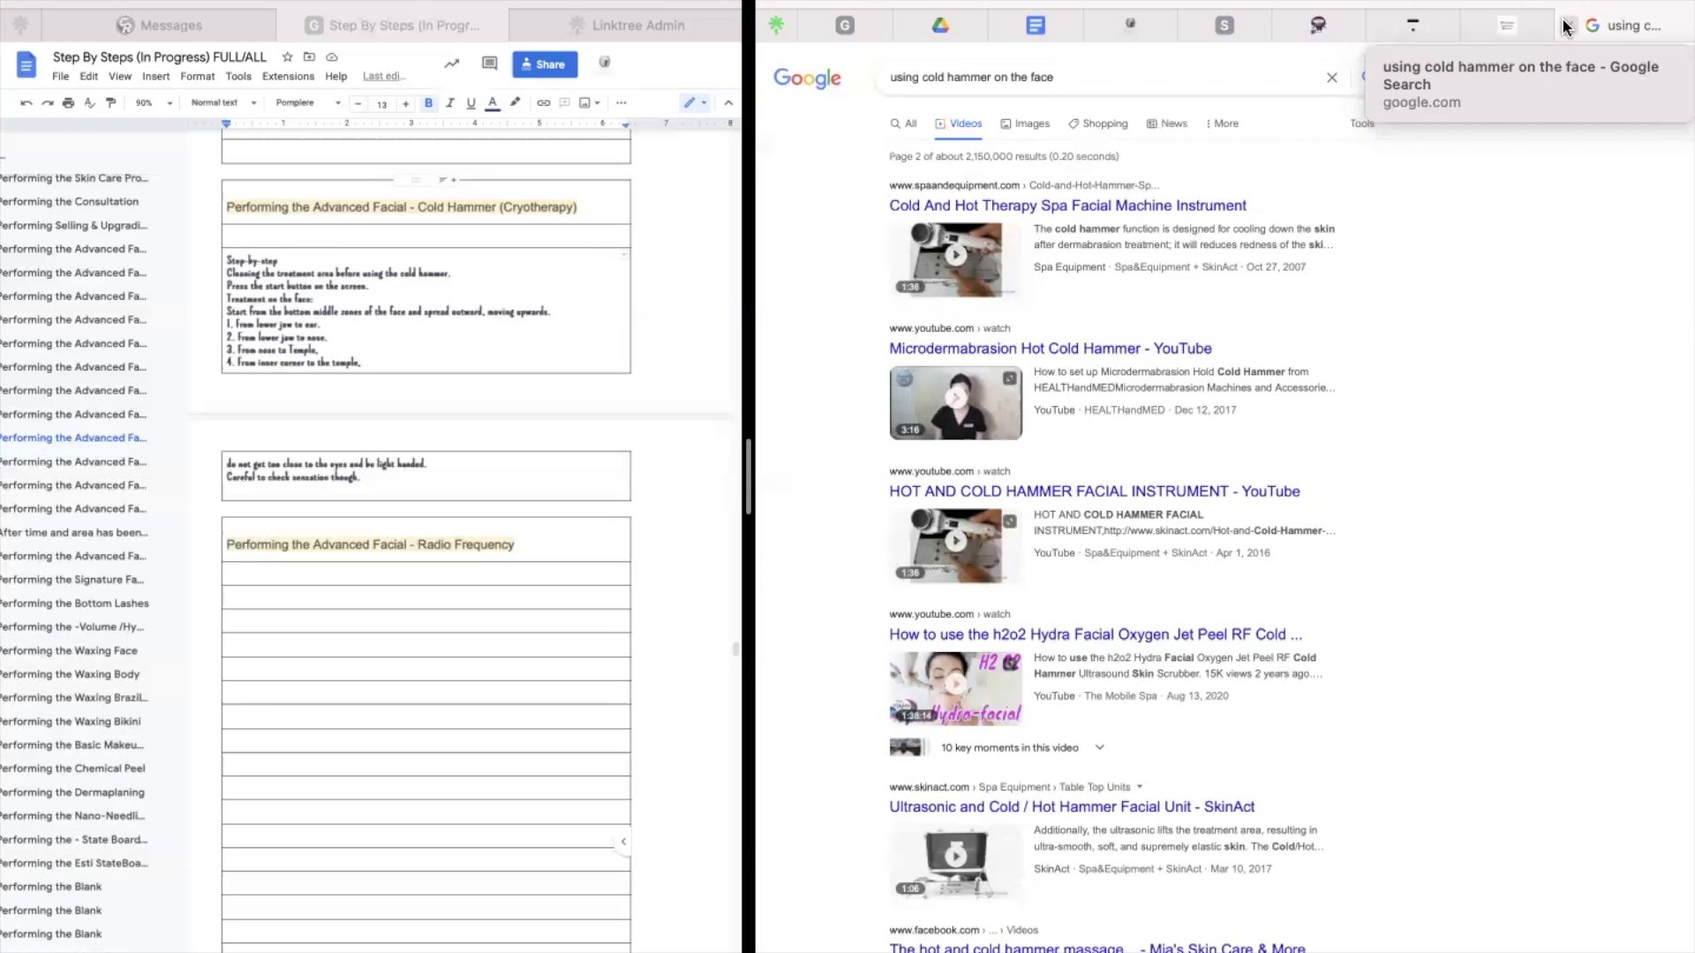
left_click(1563, 27)
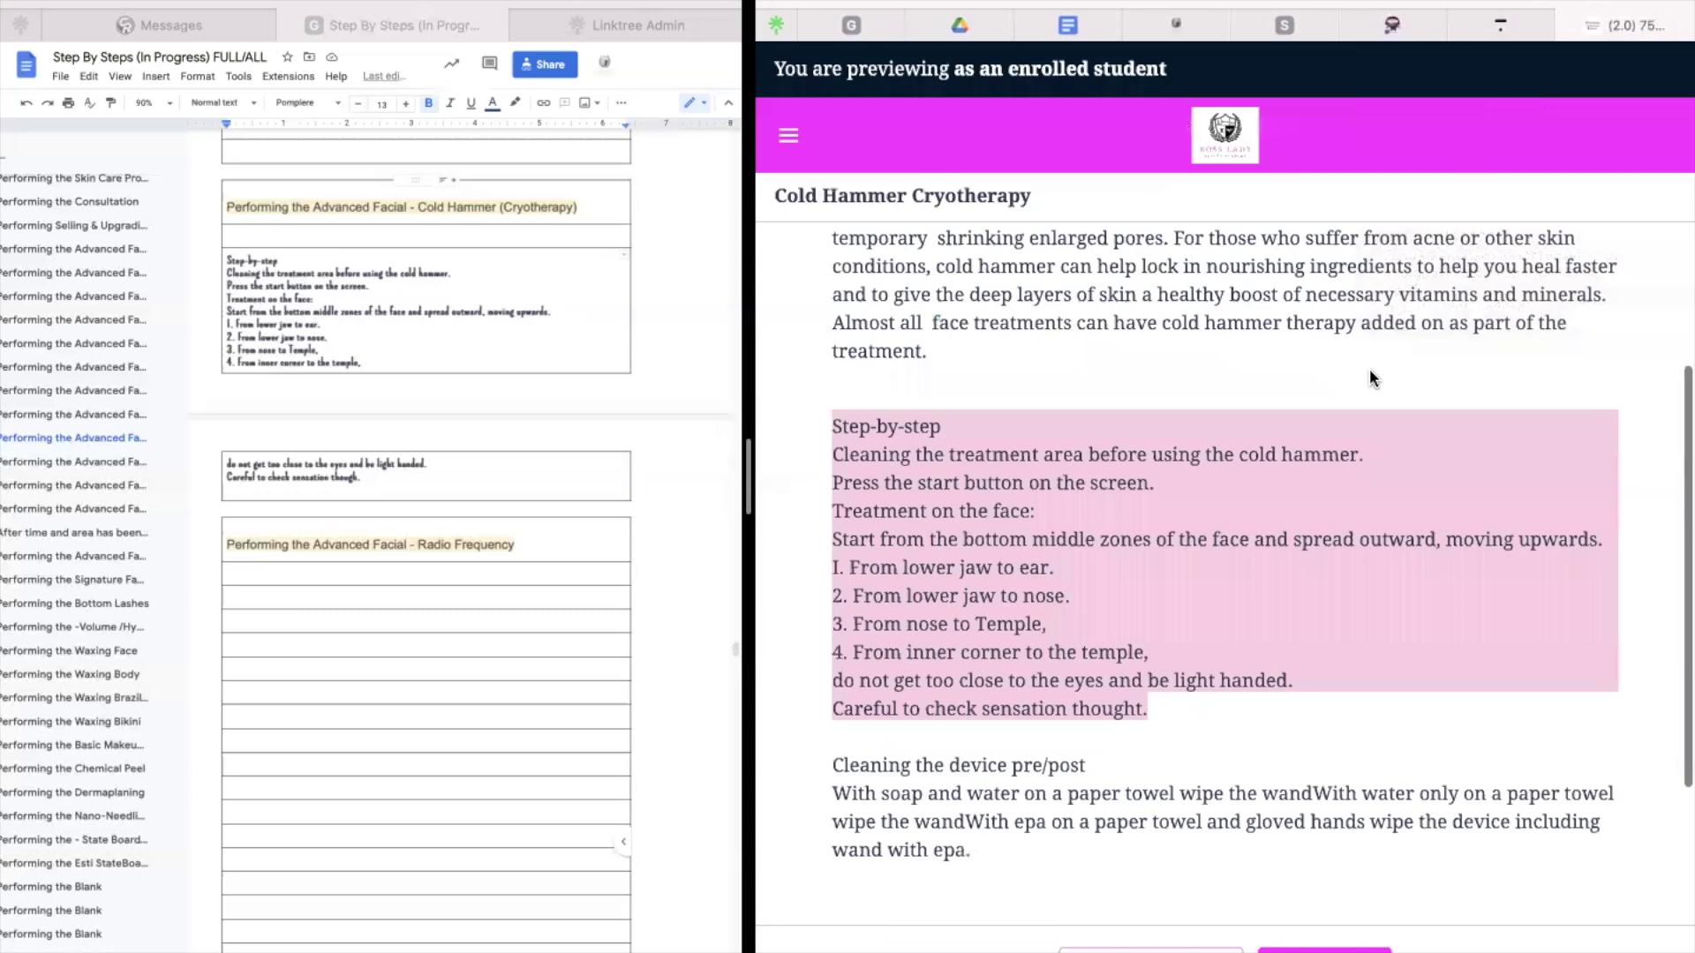
left_click(1369, 368)
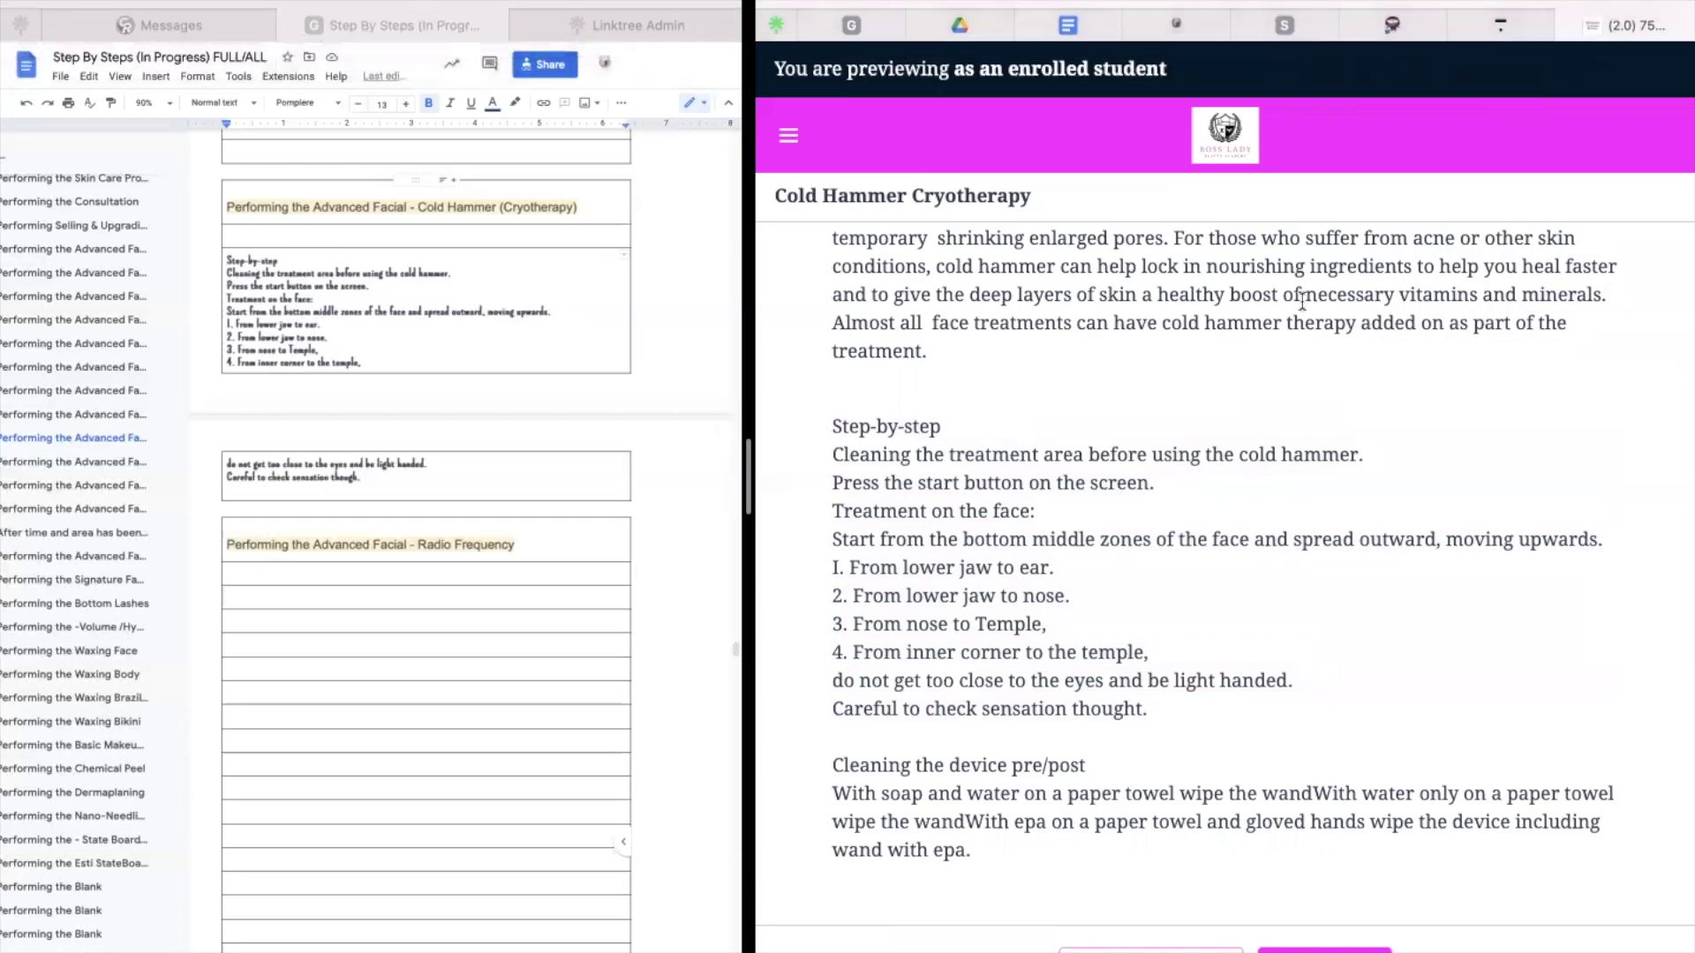
scroll(537, 408, "up", 1)
scroll(536, 415, "down", 1)
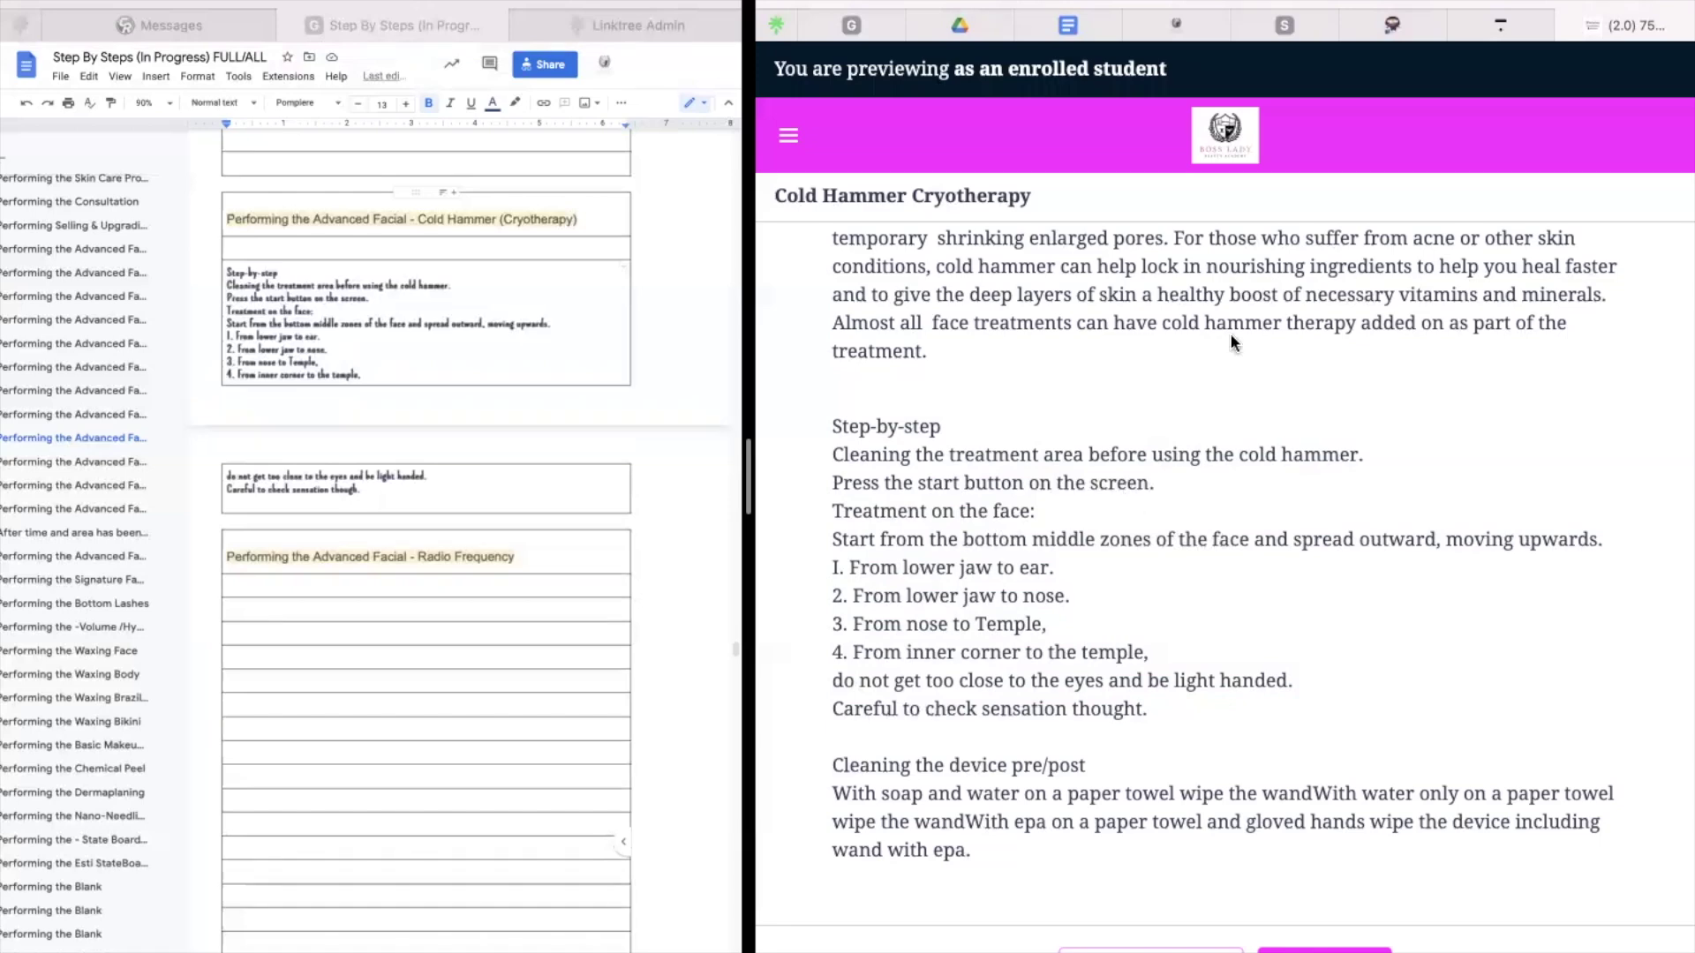
Select the lesson text from 'wand with epa' through the FAQ heading
mouse_move(1208, 947)
scroll(1136, 343, "down", 1)
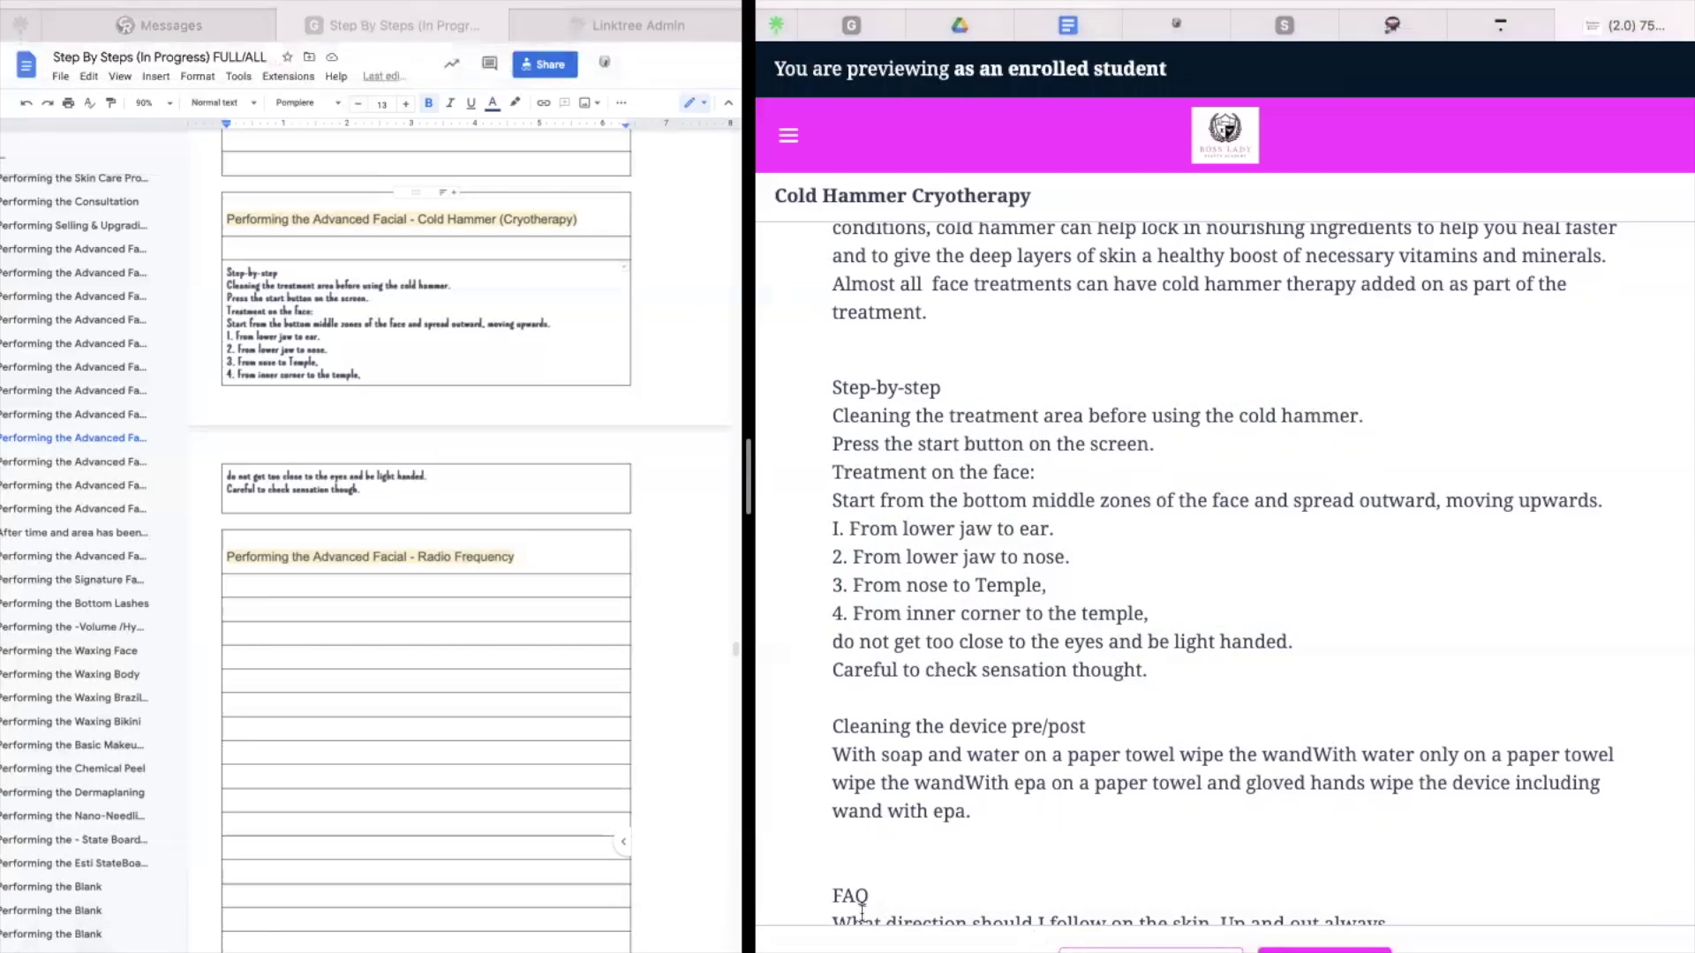
left_click_drag(835, 934, 887, 782)
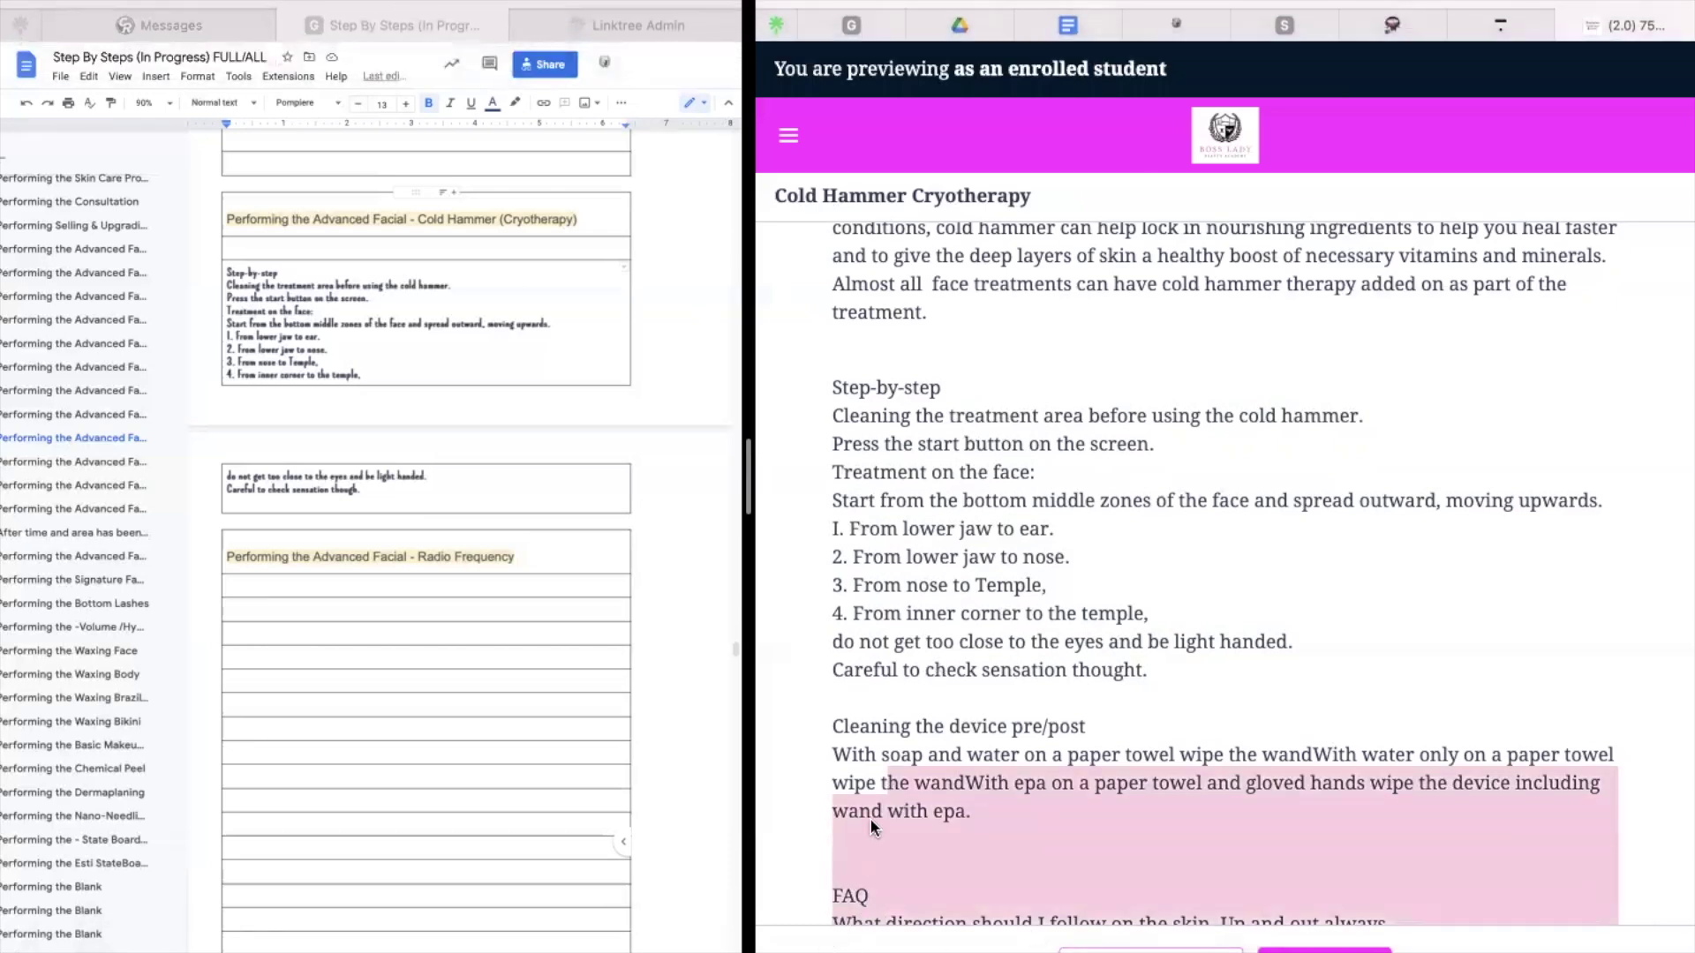